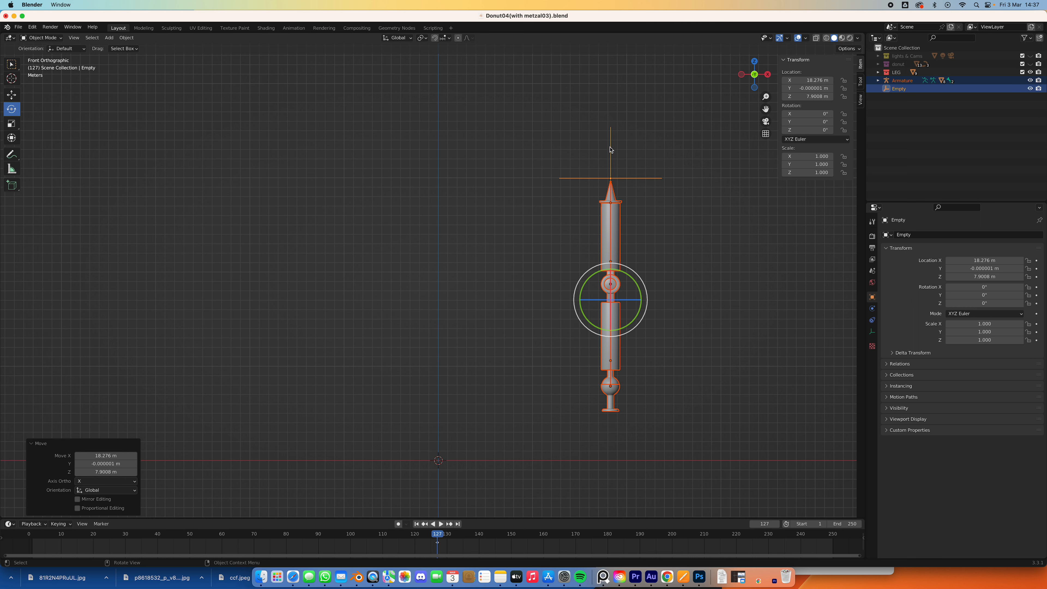
- Show the donut collection and rotate the selected leg, armature and empty by 90° in the front view
left_click(1030, 64)
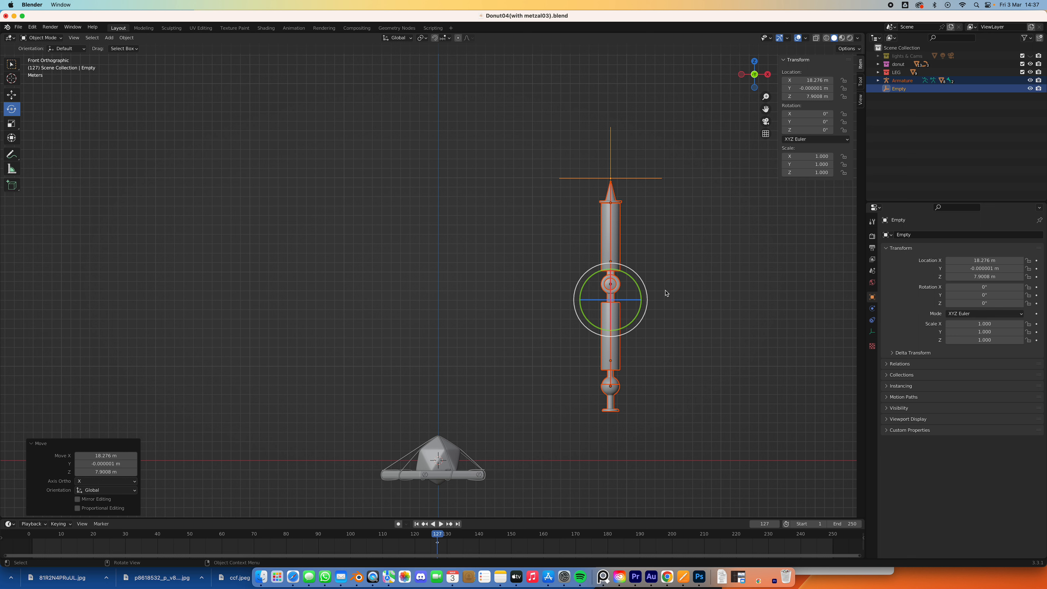
type("r90")
key("Return")
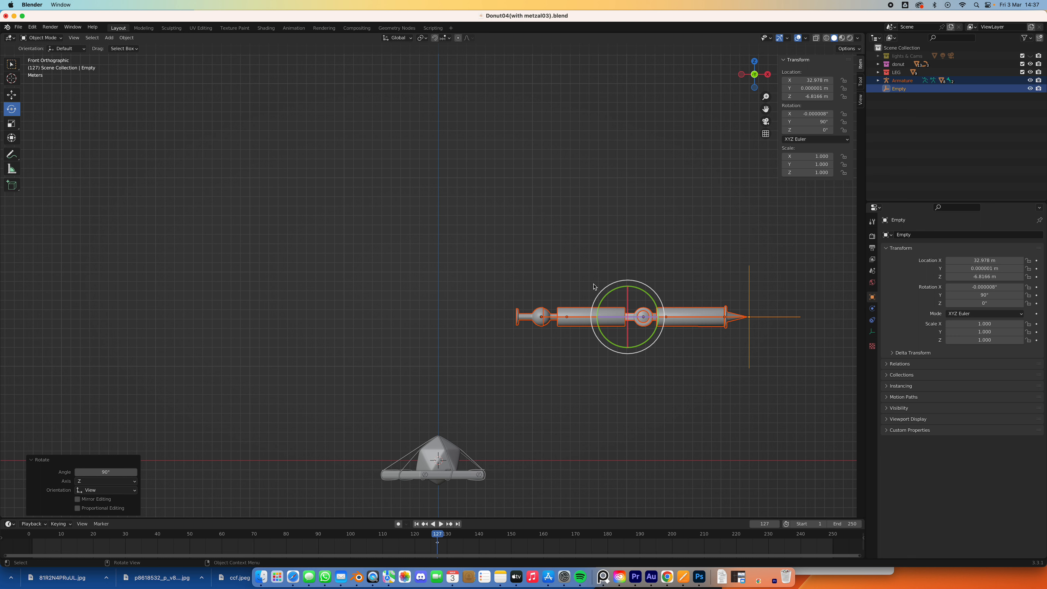
- Scale the selected leg rig by about 0.682 and move it down beside the body so its socket lines up with the frame
key("s")
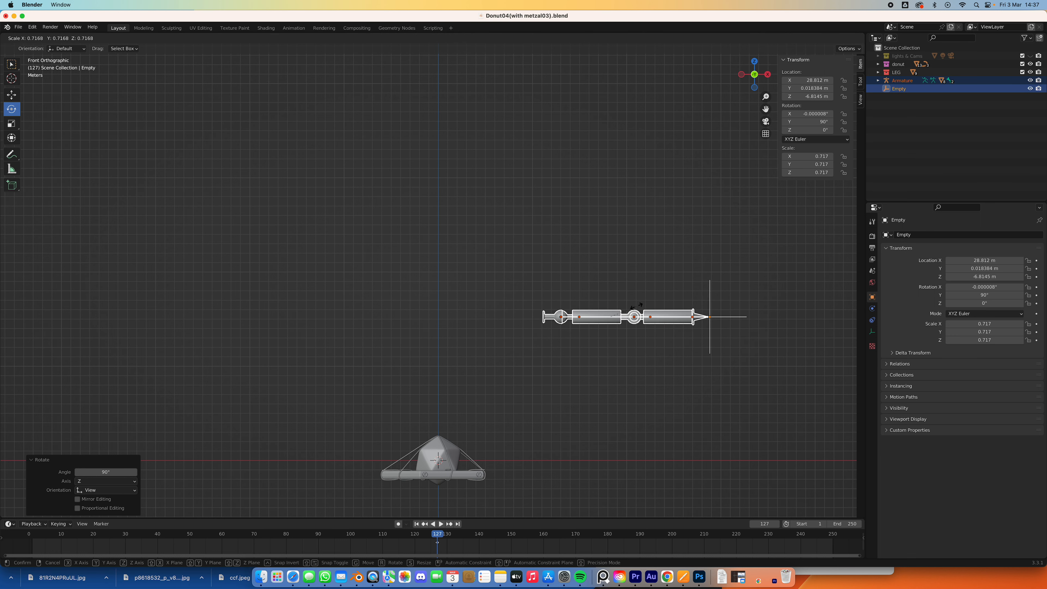
left_click(630, 315)
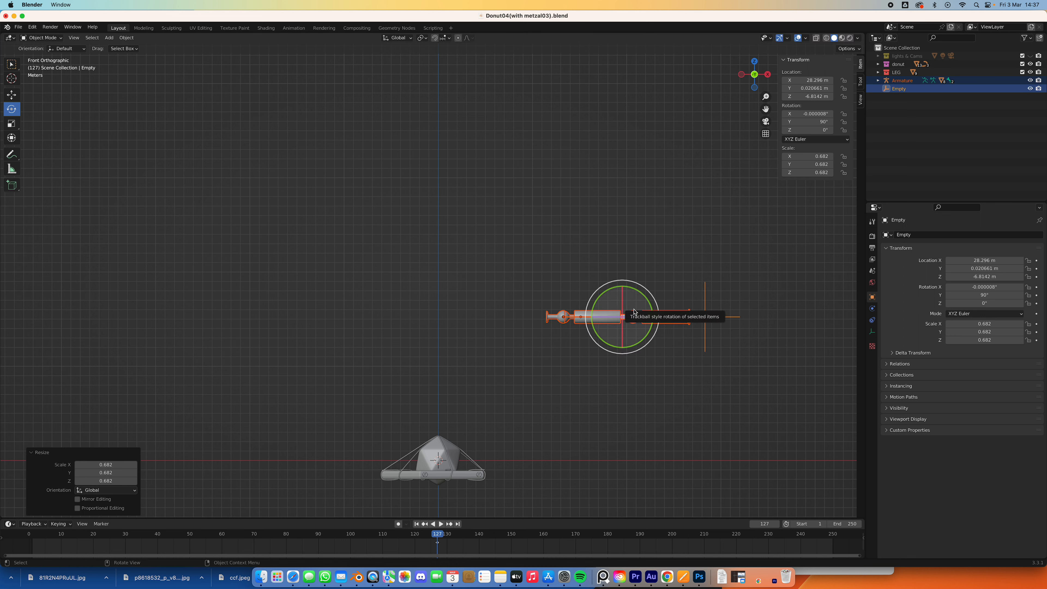
key("g")
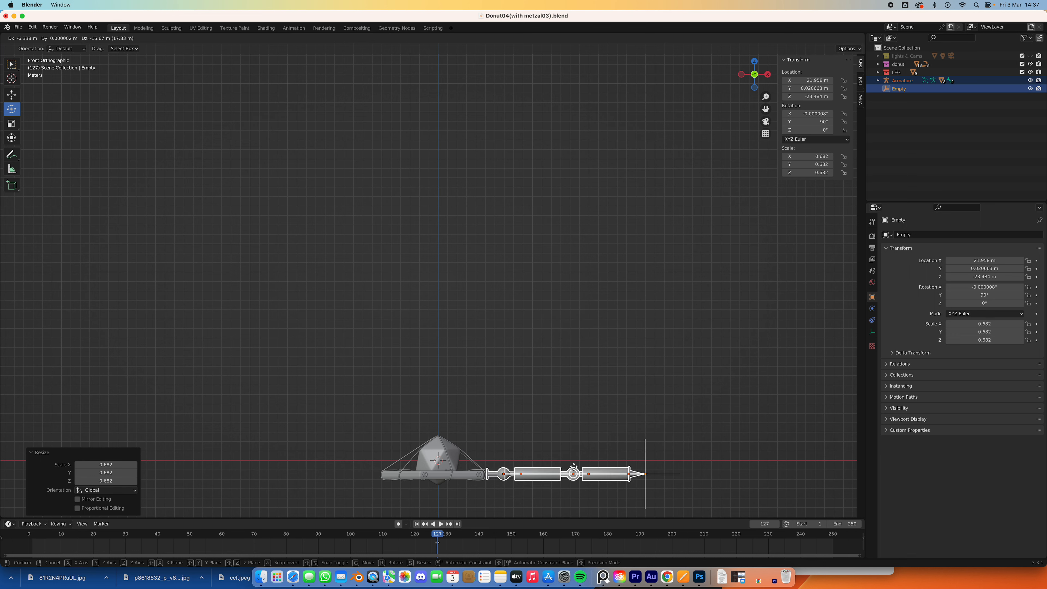
left_click(573, 466)
- Fine-tune the leg rig along X so its socket plate meets the frame's corner, with the empty at X 21.707 m, and deselect everything
middle_click_drag(551, 388, 550, 516)
middle_click_drag(542, 394, 494, 35, "shift")
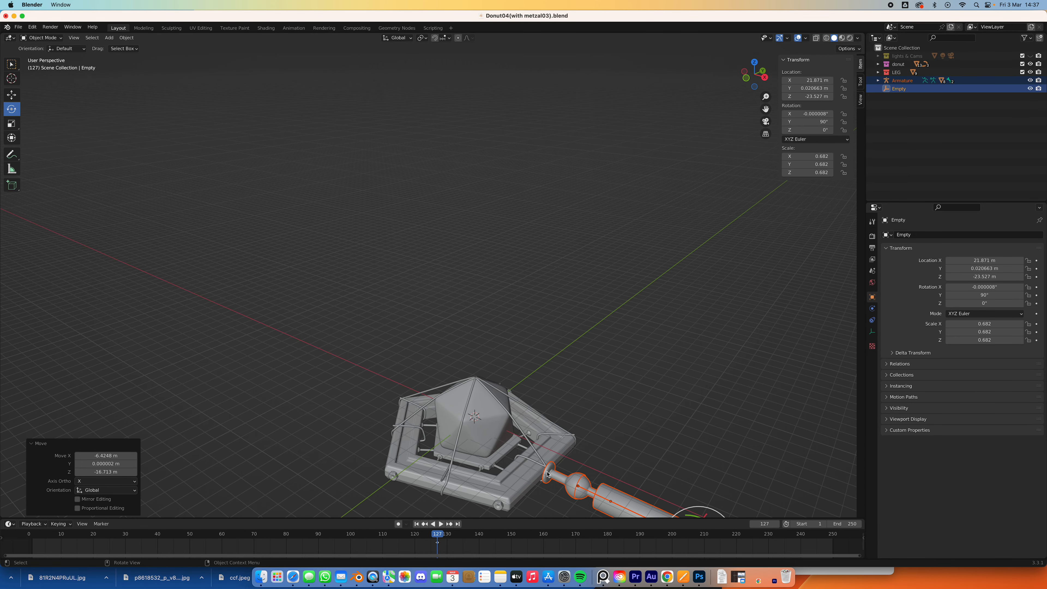
middle_click_drag(549, 290, 498, 168)
scroll(521, 219, "up", 4)
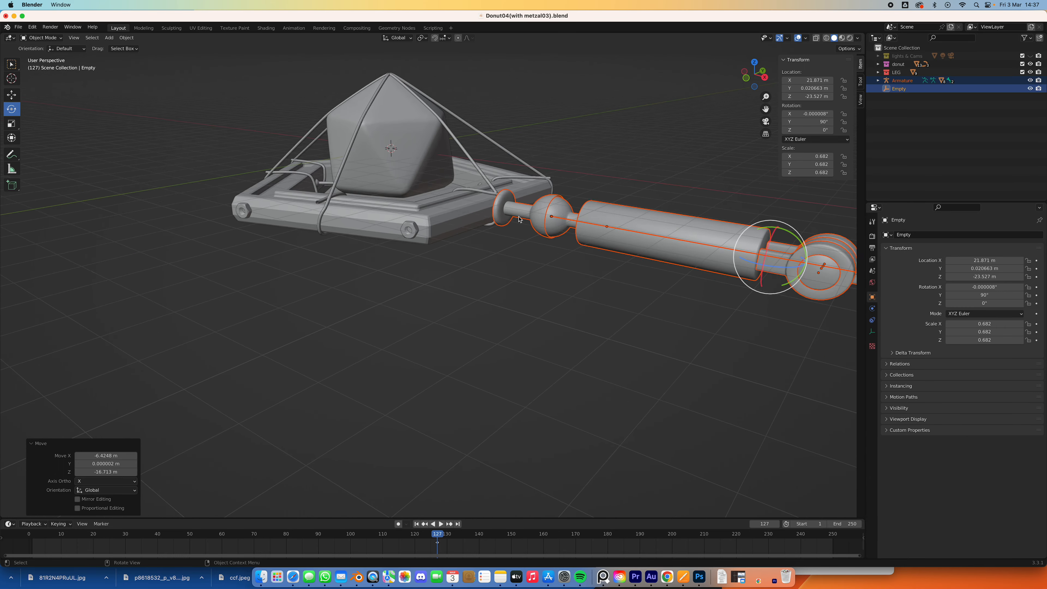
middle_click_drag(520, 220, 592, 218)
scroll(579, 216, "up", 2)
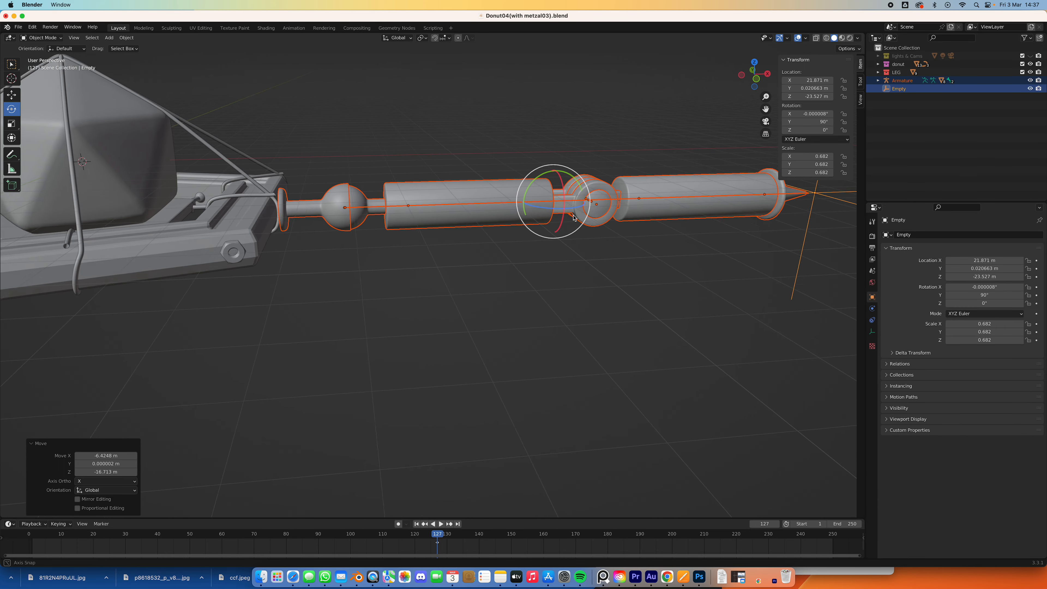
left_click(11, 95)
left_click_drag(595, 203, 579, 202)
middle_click_drag(500, 198, 446, 211)
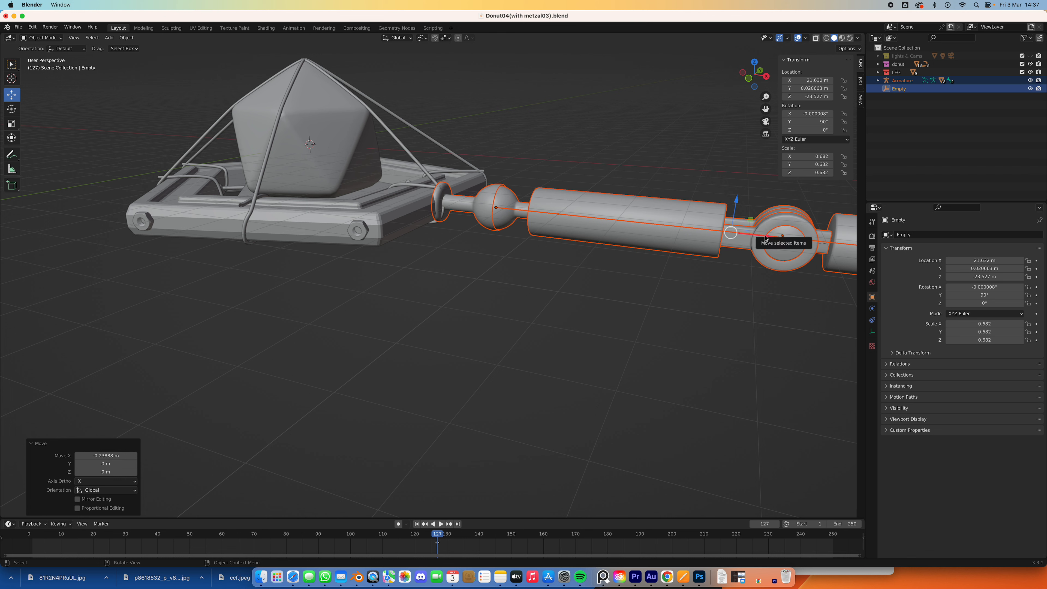
left_click_drag(756, 234, 776, 236)
left_click(678, 161)
scroll(678, 160, "down", 6)
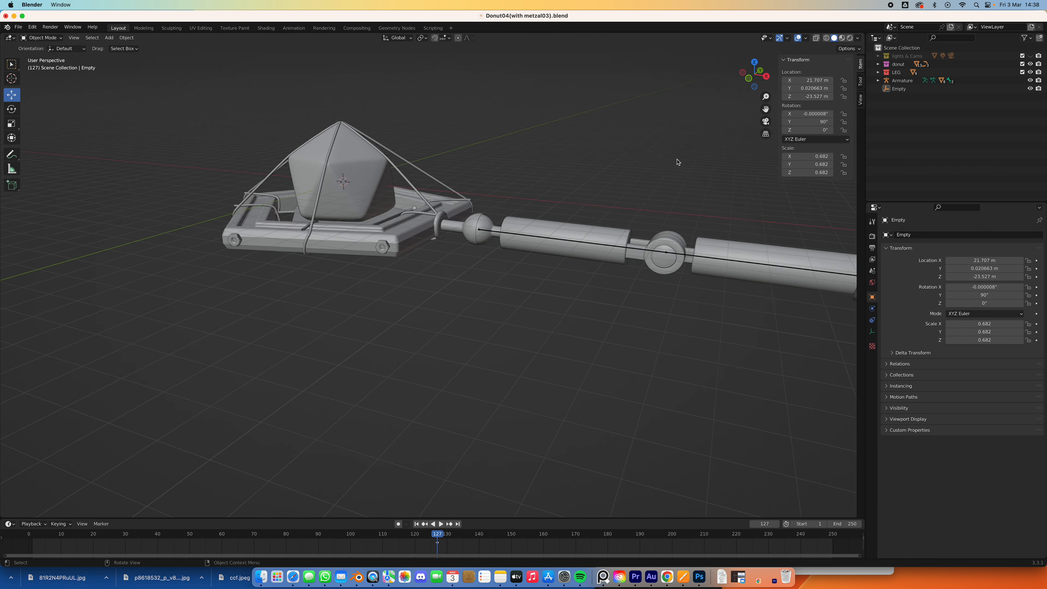
- Try to move all the body parts along X, and undo the move
middle_click_drag(632, 210, 668, 199)
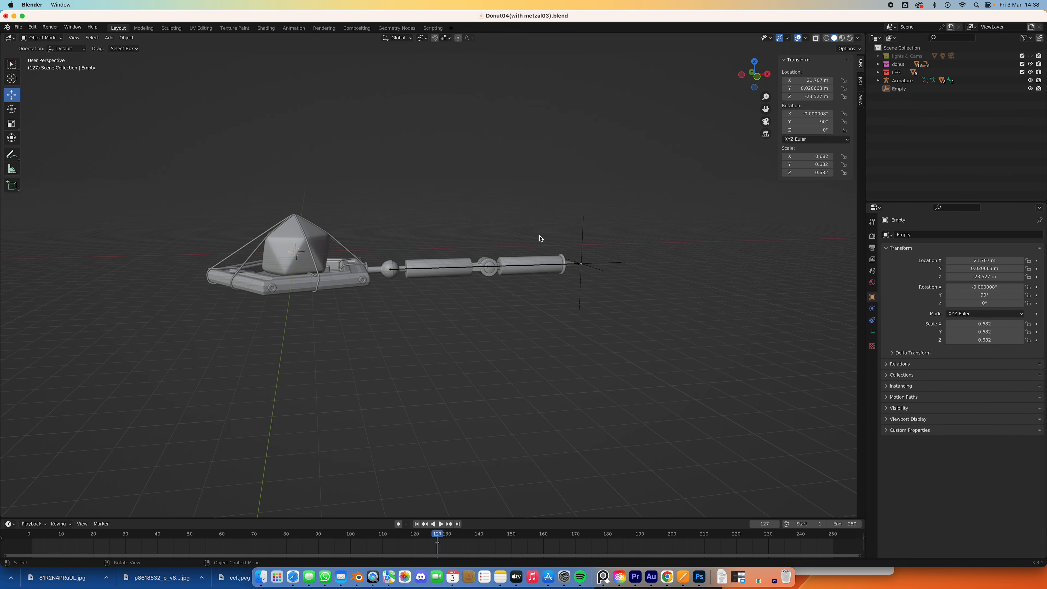
left_click_drag(221, 199, 359, 336)
left_click_drag(330, 251, 296, 251)
key("ctrl+z")
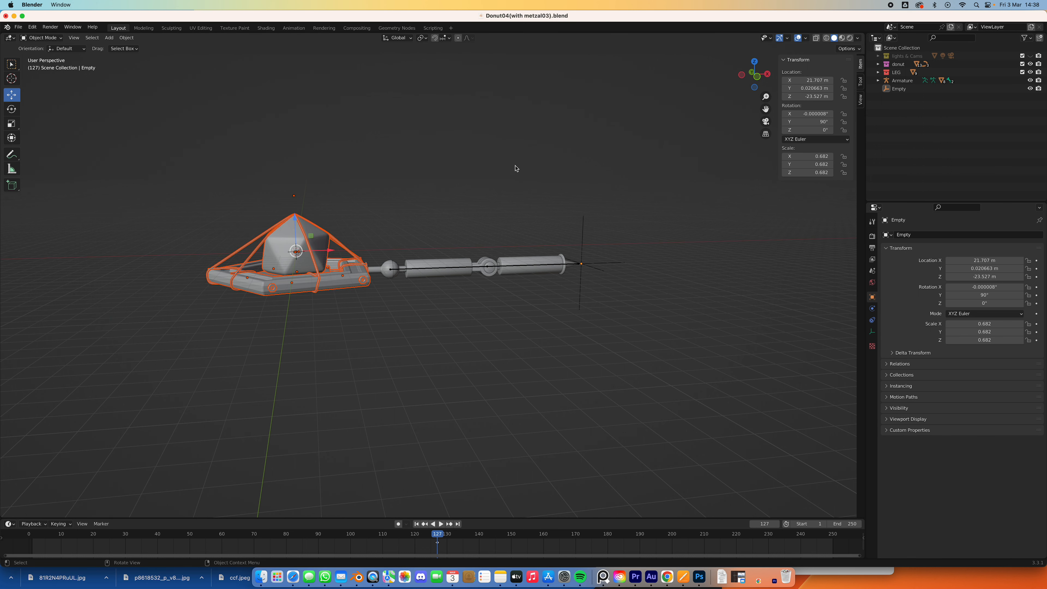
middle_click_drag(515, 167, 482, 176)
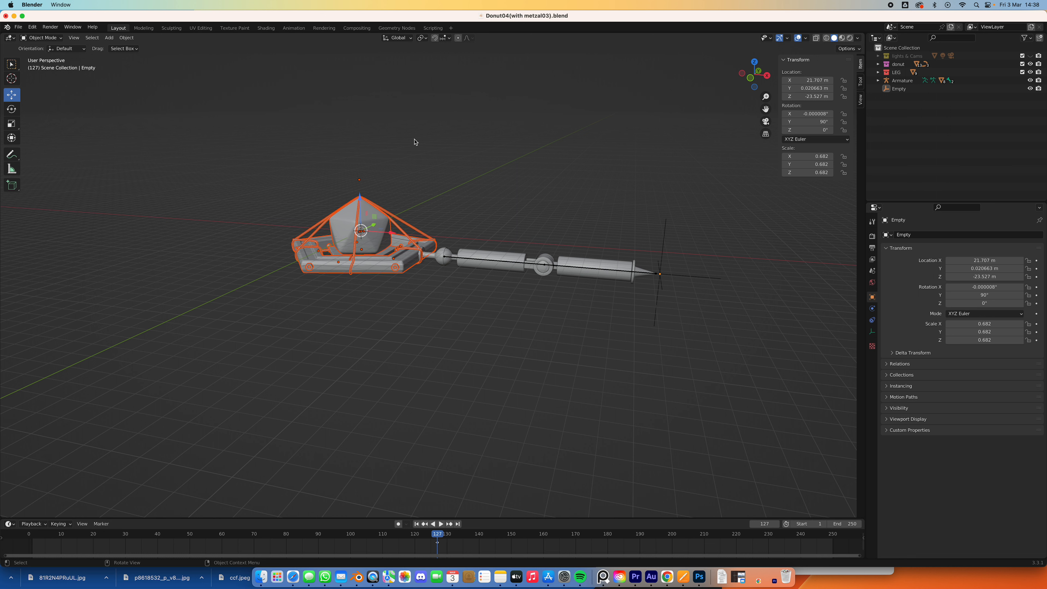
- Add a mesh circle, raise it 4.1395 m above the body and enlarge it to roughly the body's width
left_click(108, 38)
mouse_move(120, 48)
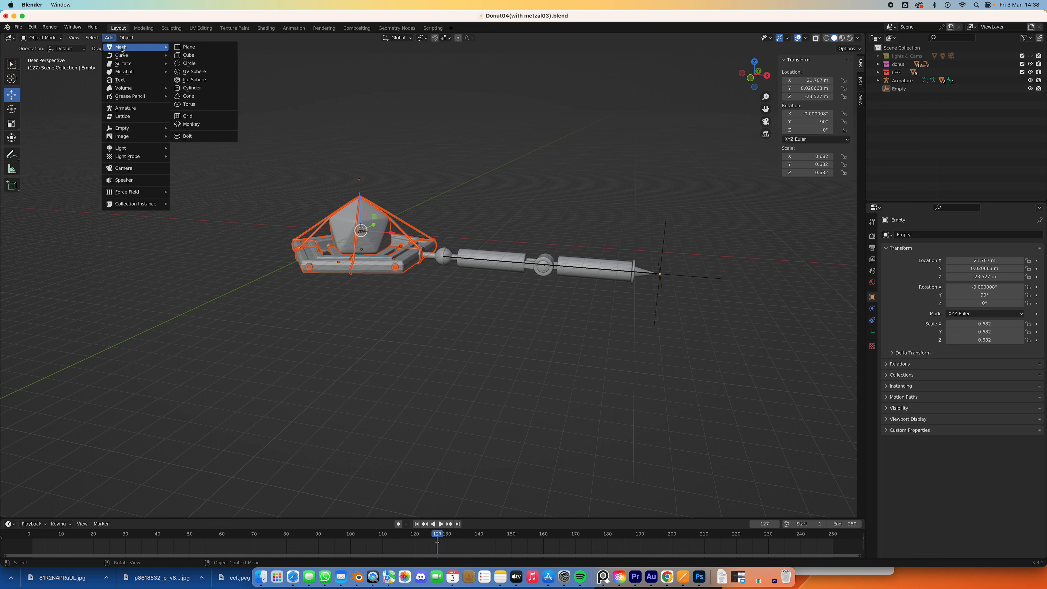
left_click(212, 63)
left_click_drag(359, 201, 359, 146)
key("s")
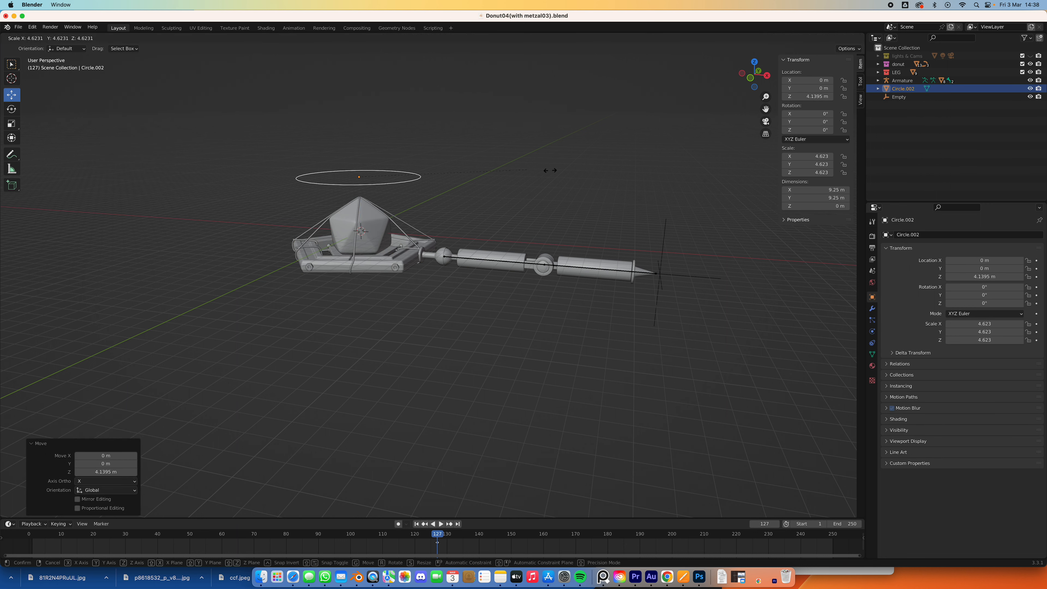
left_click(585, 171)
- Lower the circle to Z 2.7645 m at the body's peak and scale it down by 0.735
left_click_drag(358, 144, 358, 162)
key("s")
left_click(465, 194)
mouse_move(466, 194)
middle_mouse_down()
mouse_move(460, 176)
mouse_move(474, 177)
middle_mouse_up()
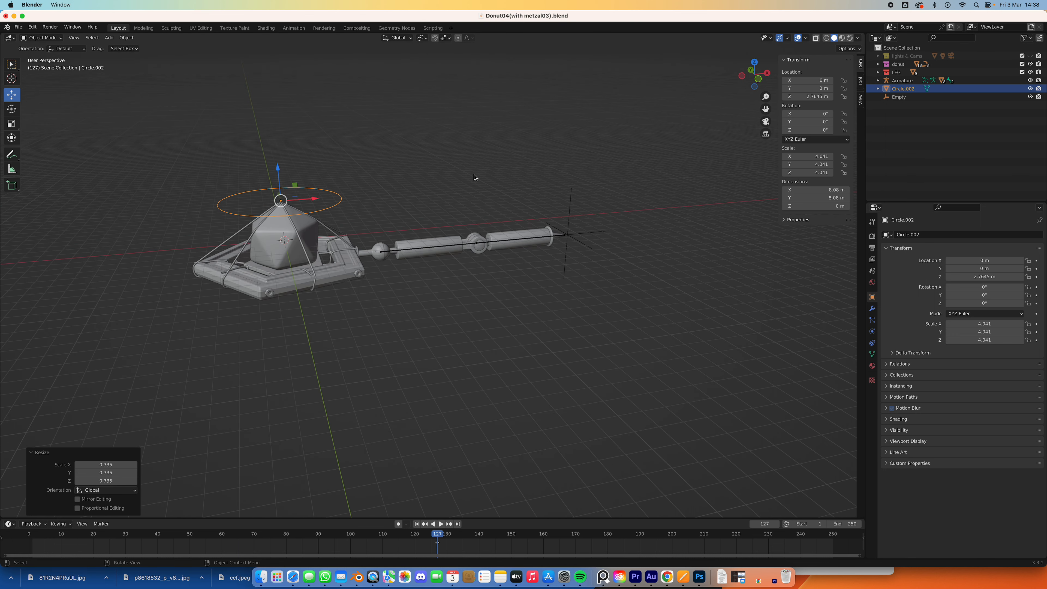
middle_click_drag(381, 229, 369, 215)
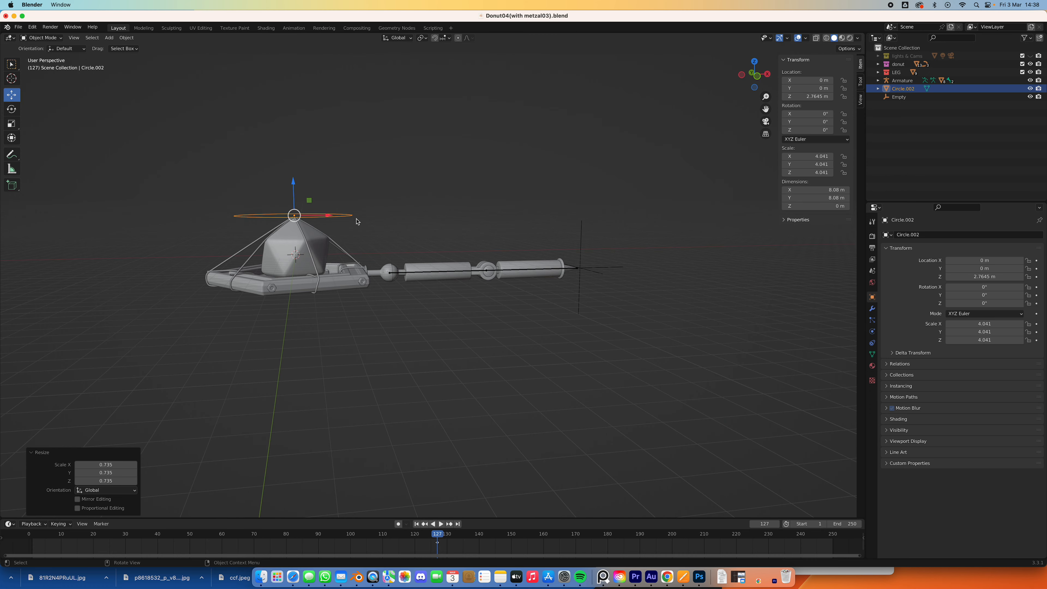
- Select all the body parts plus the circle and parent the body to the circle with the Object type
left_click_drag(219, 227, 363, 327)
middle_click_drag(306, 316, 330, 264)
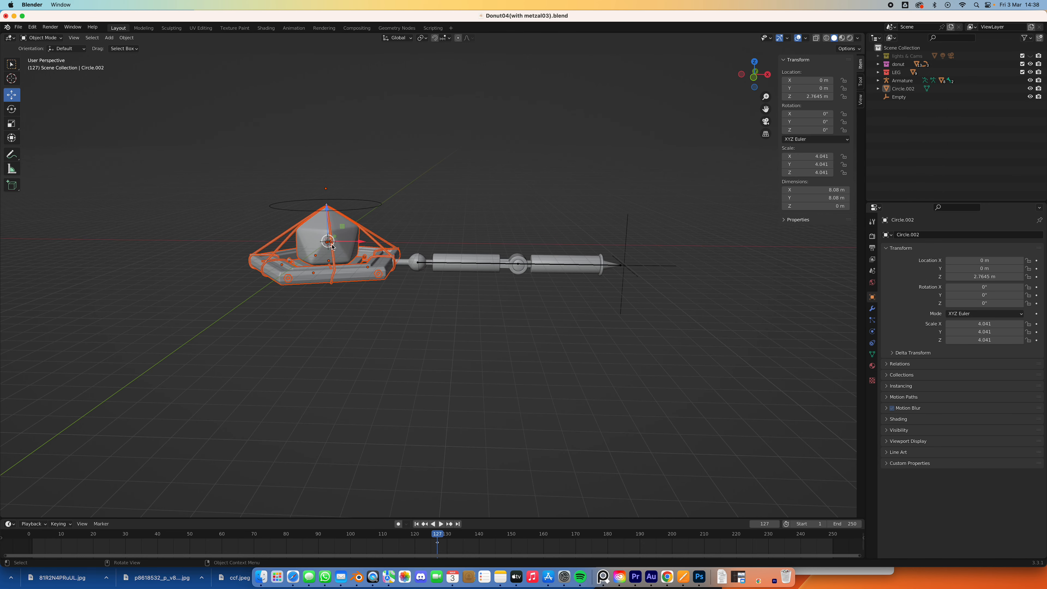
left_click(358, 202, "shift")
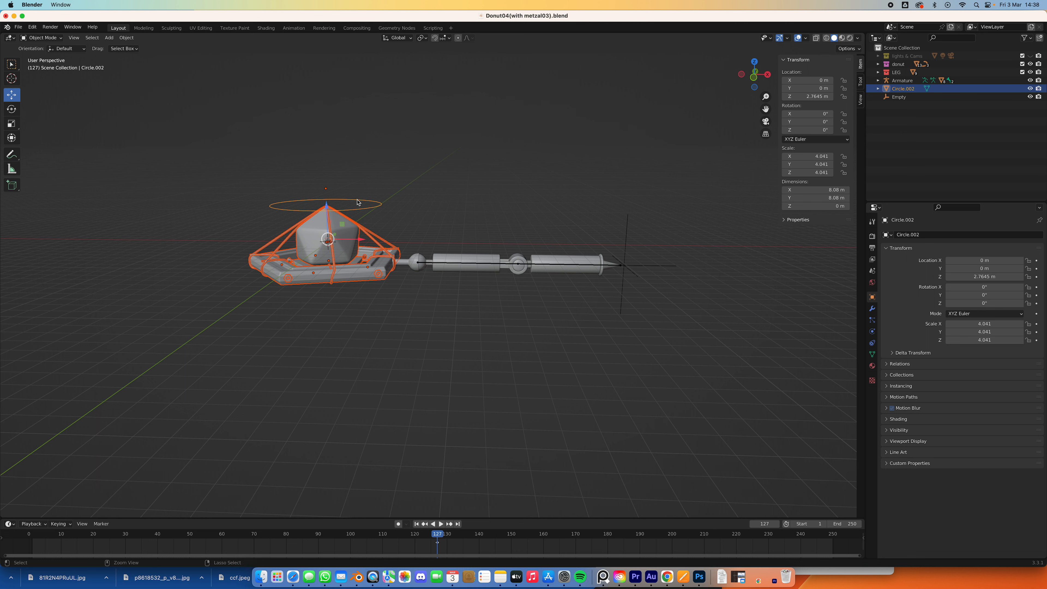
key("ctrl+p")
left_click(357, 201)
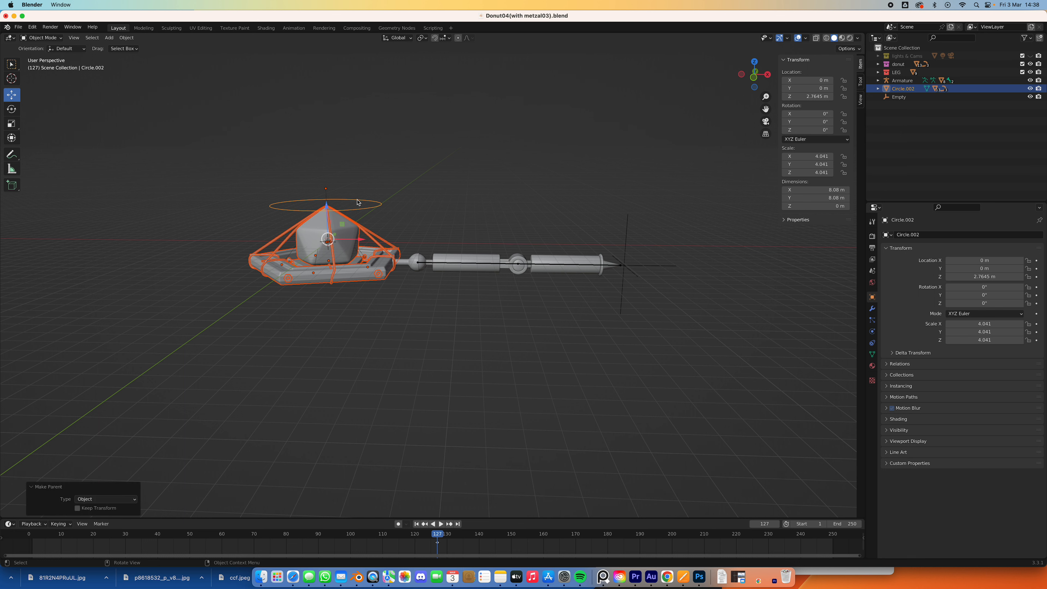
- Try moving the circle alone along Z to test the body's parenting, and undo the move
left_click(358, 201)
mouse_move(322, 172)
left_mouse_down()
mouse_move(323, 151)
mouse_move(325, 170)
left_mouse_up()
key("super+z")
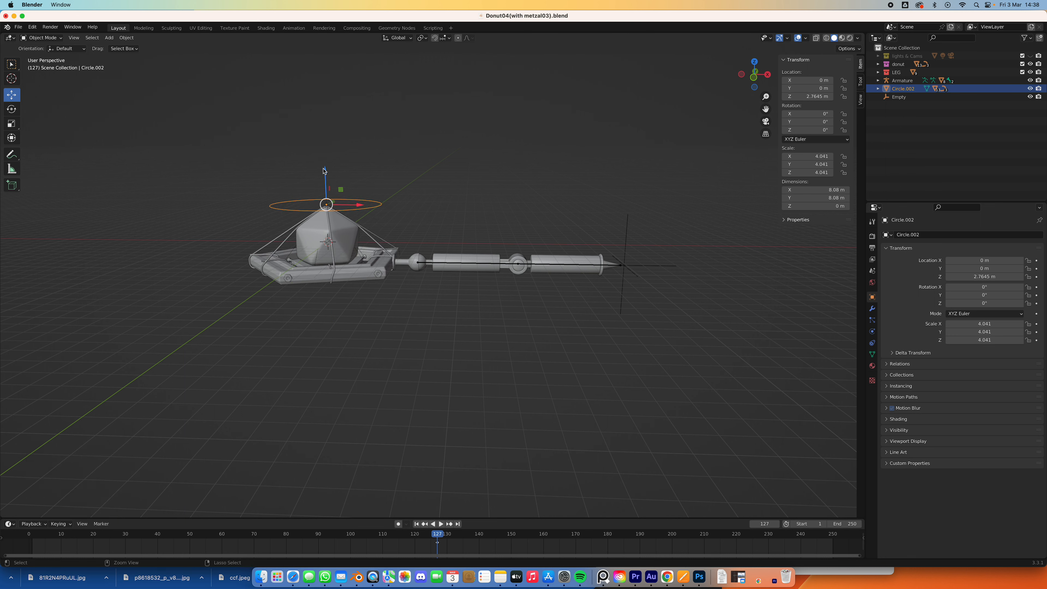
- Parent the leg's socket to the circle with the Object type
left_click(403, 263)
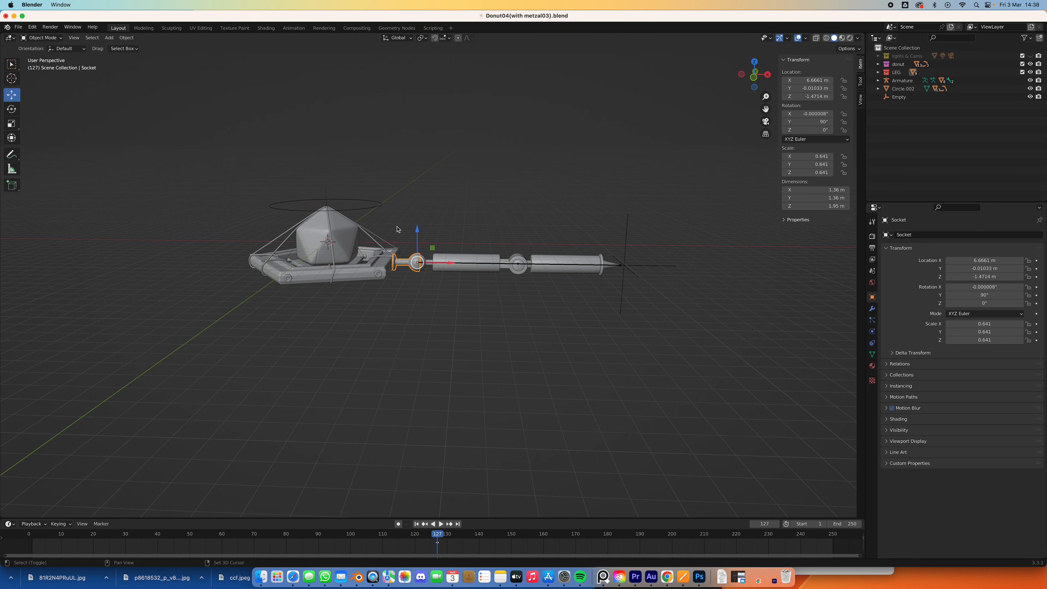
left_click(379, 208, "shift")
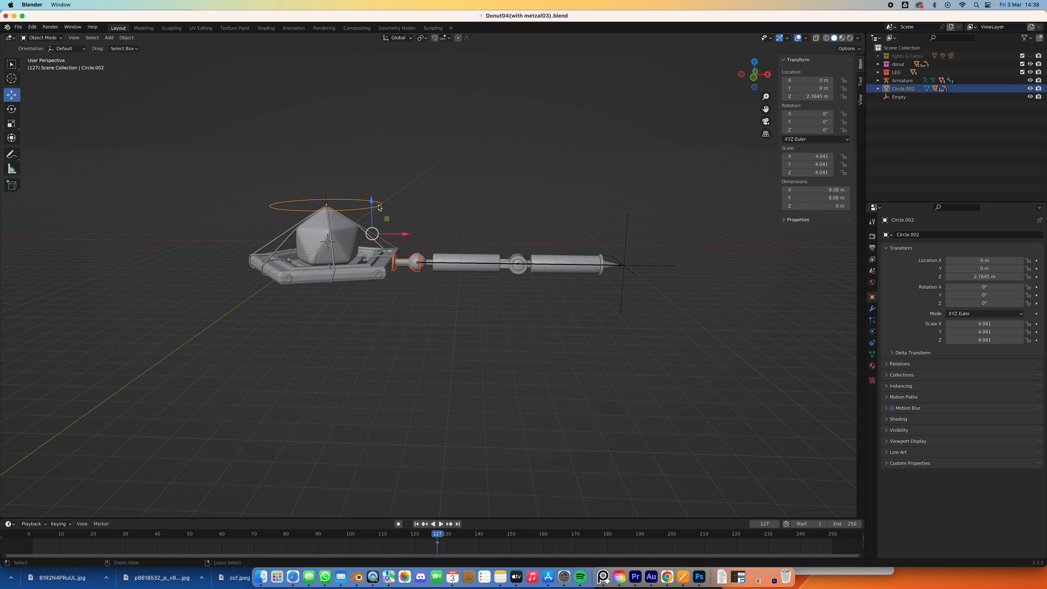
key("super+p")
left_click(379, 207)
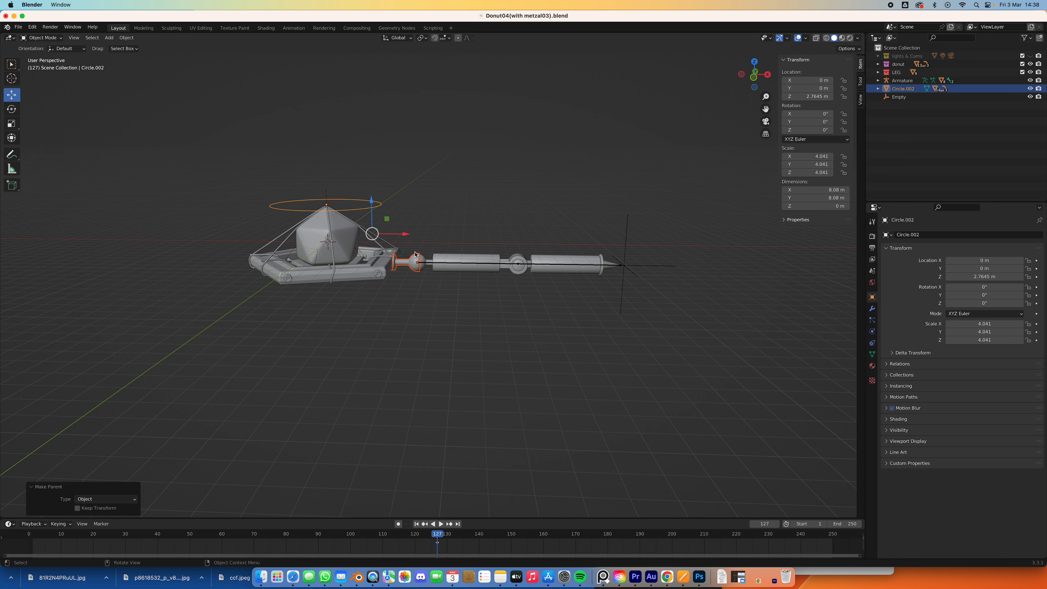
- Parent the leg's armature to the circle with the Object type, test it by lowering both about 2.29 m, and undo that move
left_click(425, 265, "shift")
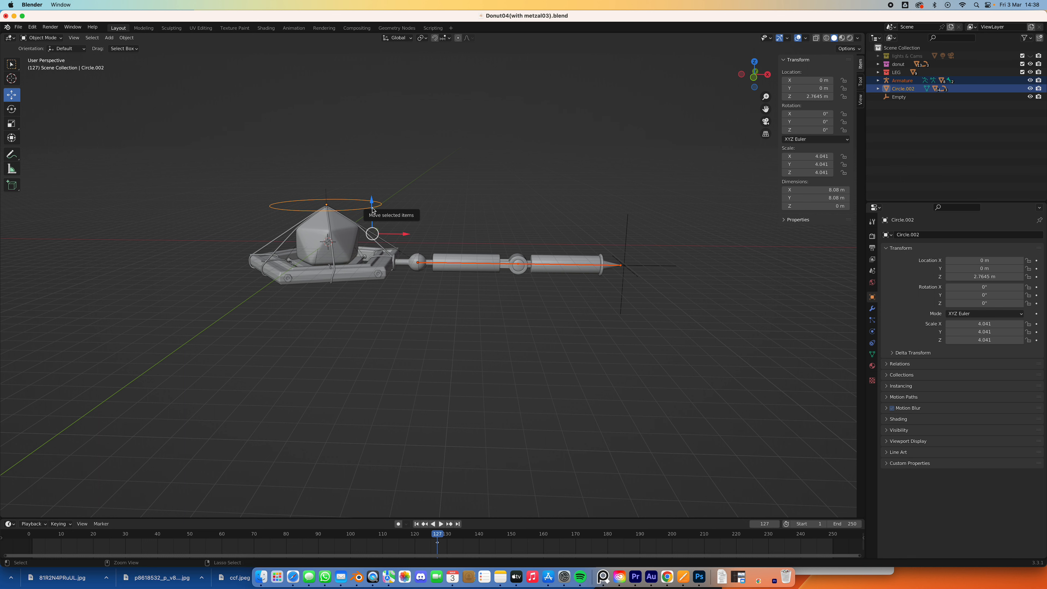
key("ctrl+p")
left_click(372, 209)
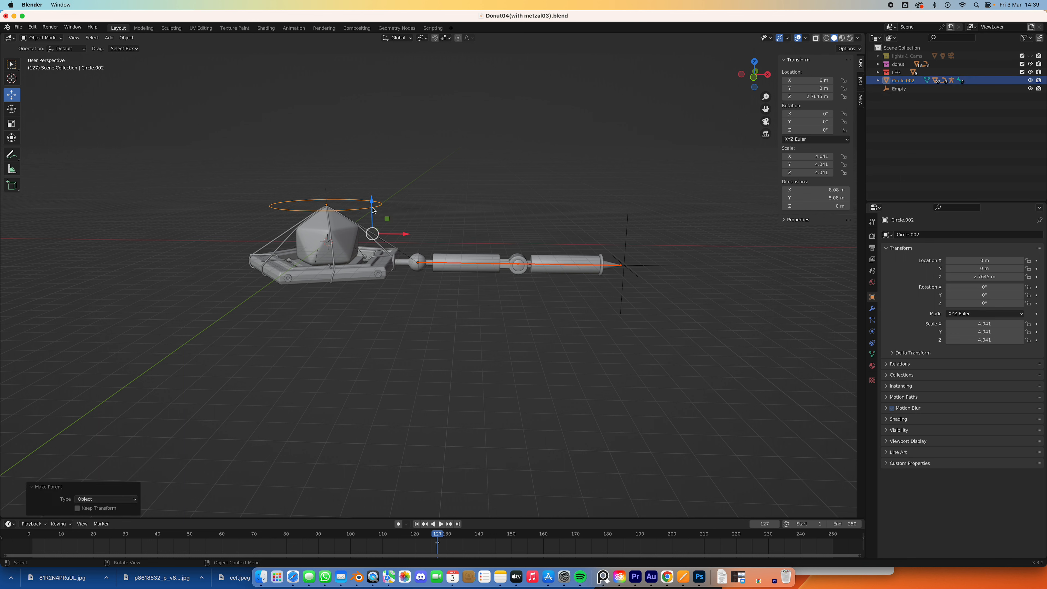
left_click_drag(373, 210, 372, 232)
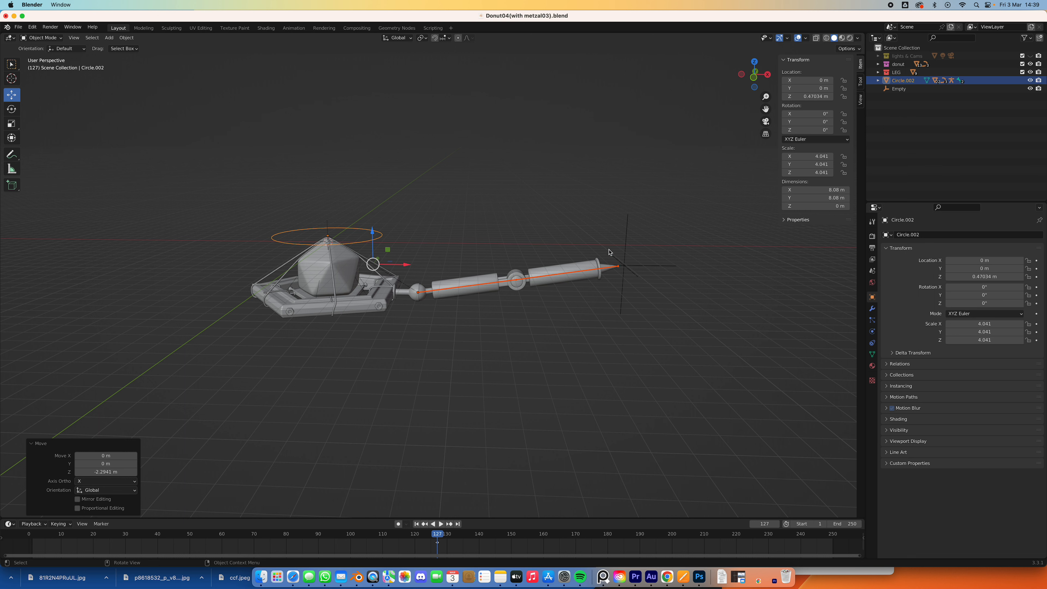
key("ctrl+z")
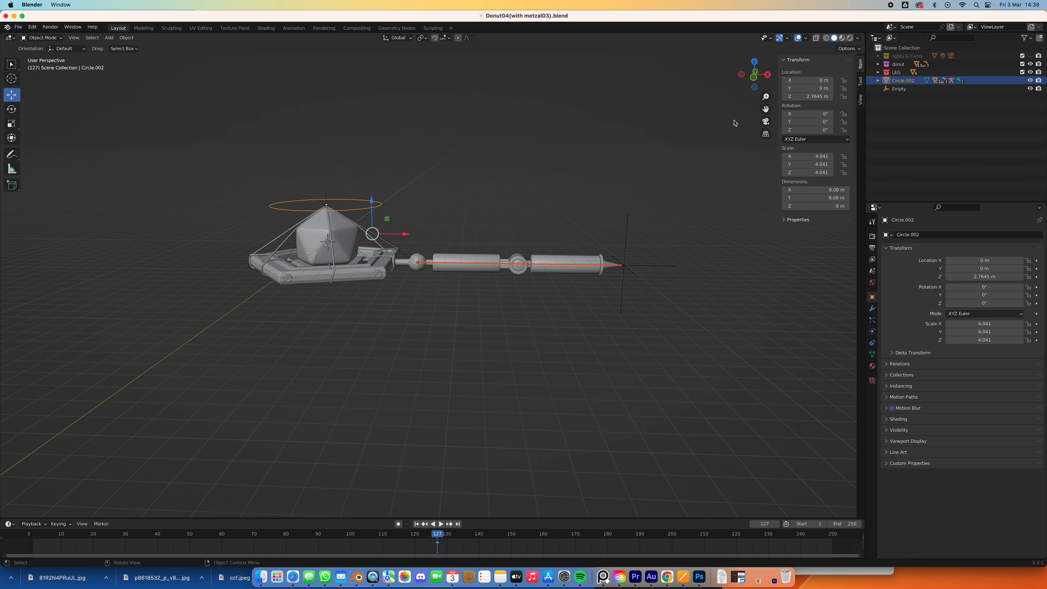
- In the front view, move the empty to X 14.045 m, Z -29.054 m so the leg bends at the knee with its tip pointing down
left_click(758, 79)
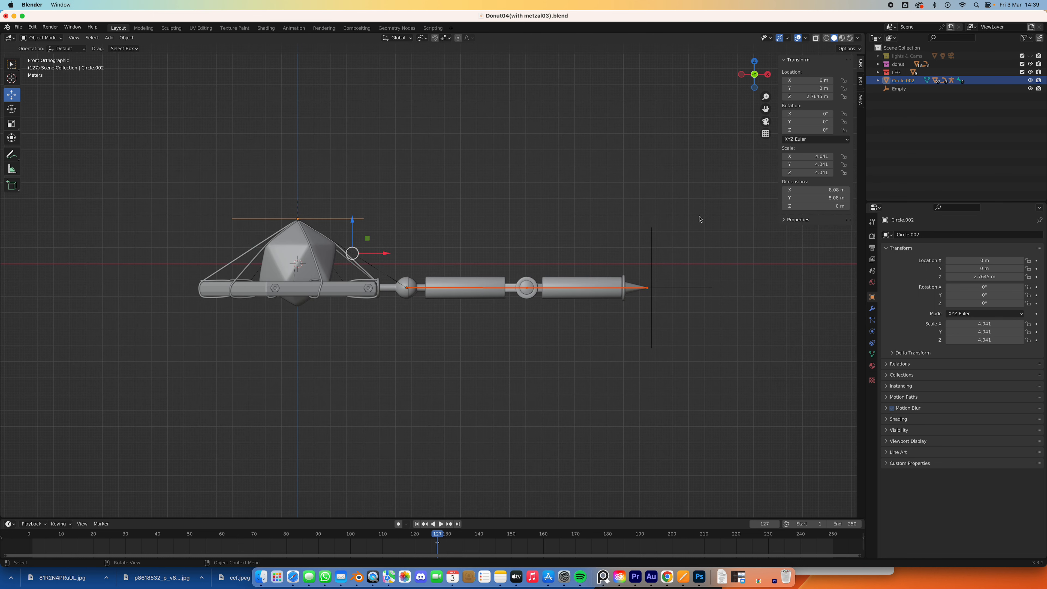
left_click(670, 292)
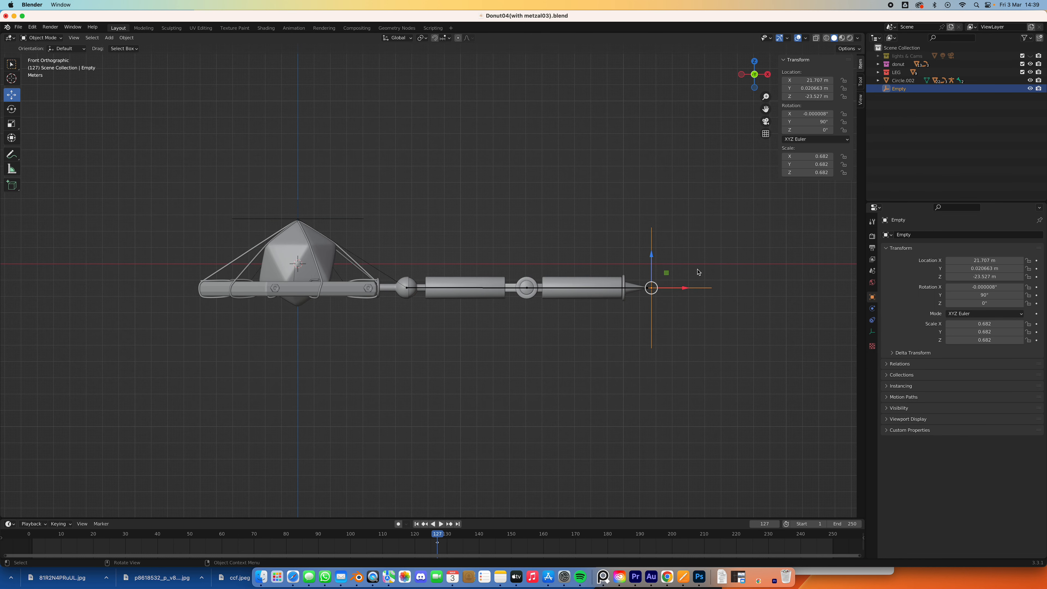
key("g")
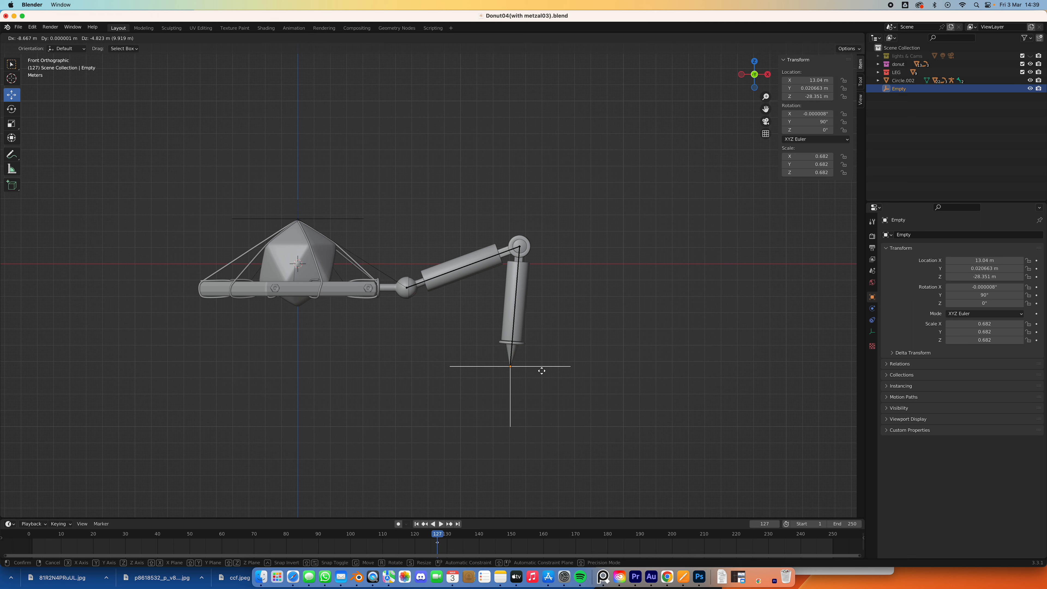
left_click(558, 383)
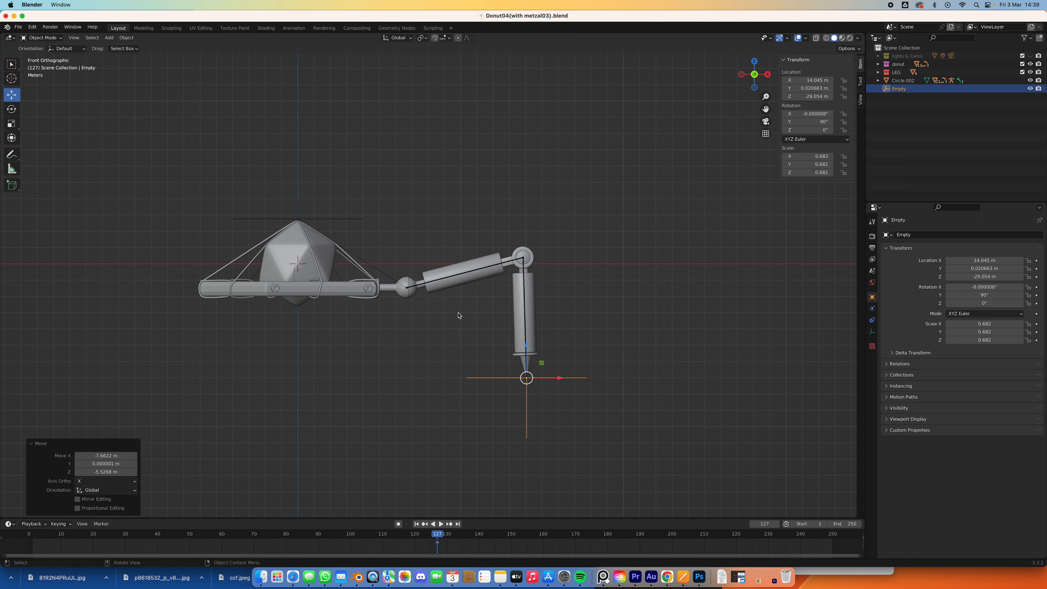
- Sketch a looping foot path around the leg's tip and a stroke from the socket with the Annotate tool, and erase the sketch
left_click(12, 154)
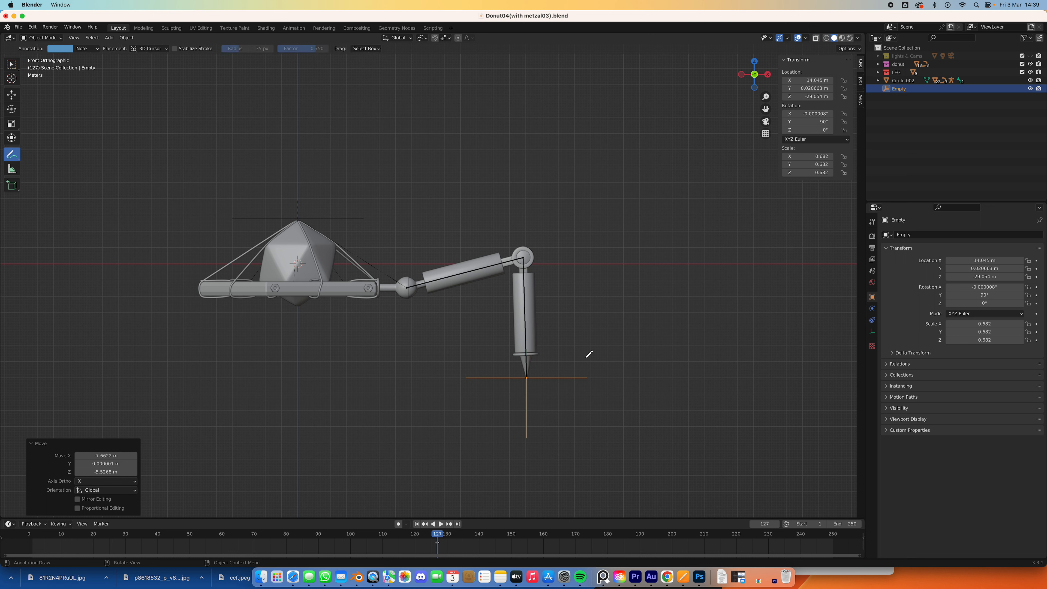
mouse_move(460, 378)
left_mouse_down()
mouse_move(602, 382)
mouse_move(611, 371)
mouse_move(586, 322)
mouse_move(525, 316)
mouse_move(454, 382)
mouse_move(578, 385)
mouse_move(613, 344)
mouse_move(491, 356)
mouse_move(533, 390)
mouse_move(585, 313)
mouse_move(474, 374)
left_mouse_up()
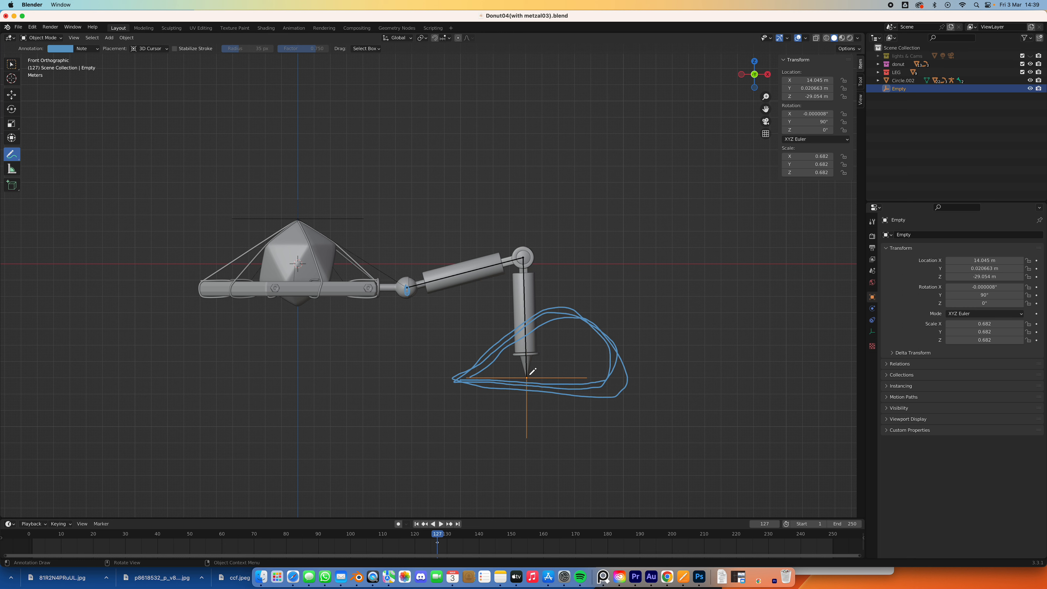
left_click_drag(409, 284, 581, 283)
mouse_move(586, 286)
left_mouse_down("ctrl")
mouse_move(429, 288)
mouse_move(584, 306)
mouse_move(474, 373)
mouse_move(602, 389)
mouse_move(464, 391)
mouse_move(652, 346)
mouse_move(549, 314)
mouse_move(482, 352)
mouse_move(580, 345)
left_mouse_up("ctrl")
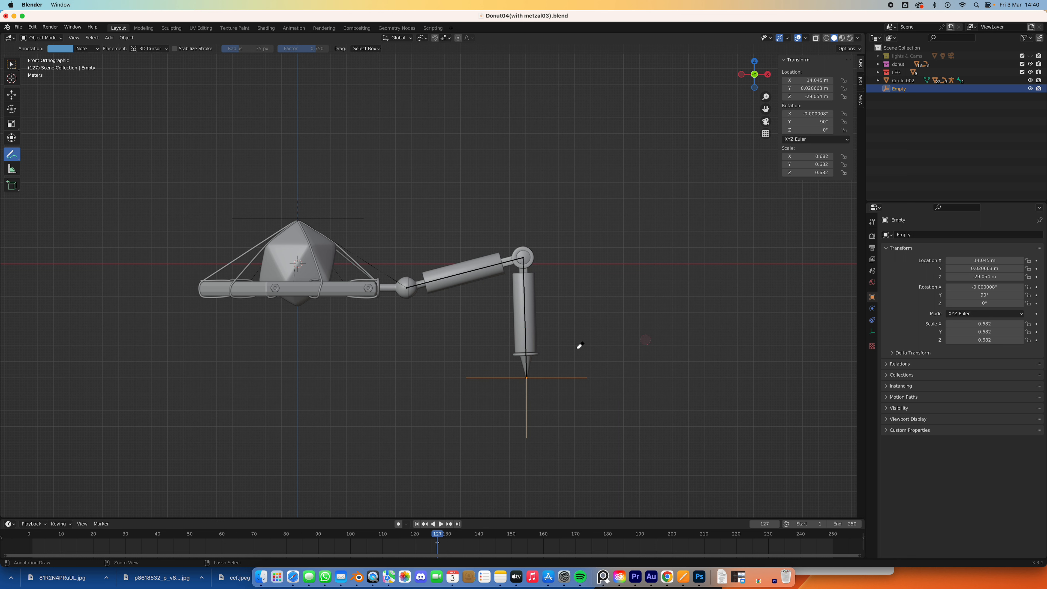
- Move the empty to X 13.995 m, Z -30.009 m with the lower leg vertical, and apply all its transforms to deltas
left_click(11, 94)
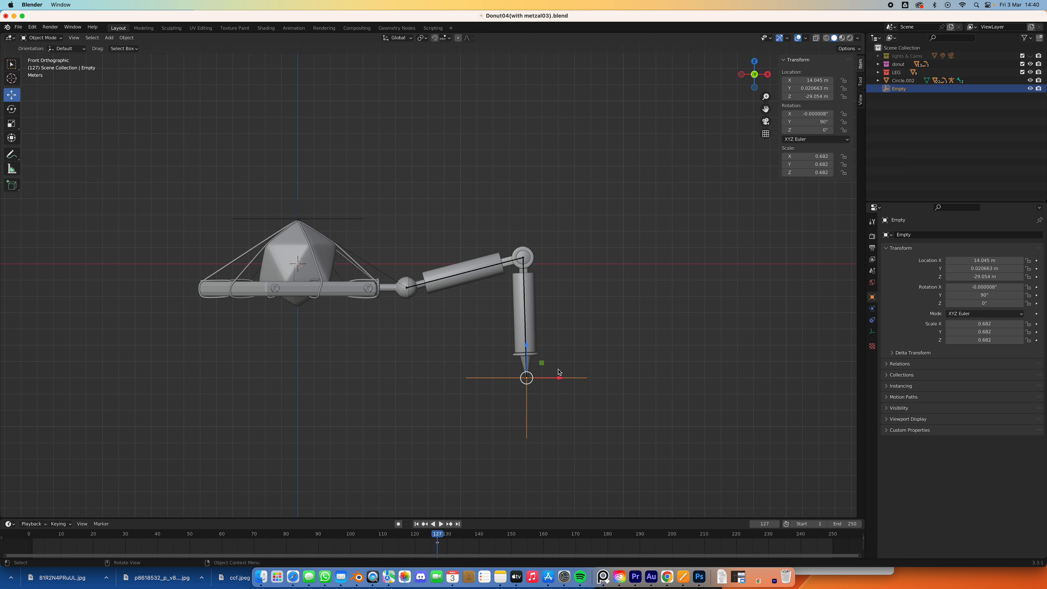
key("g")
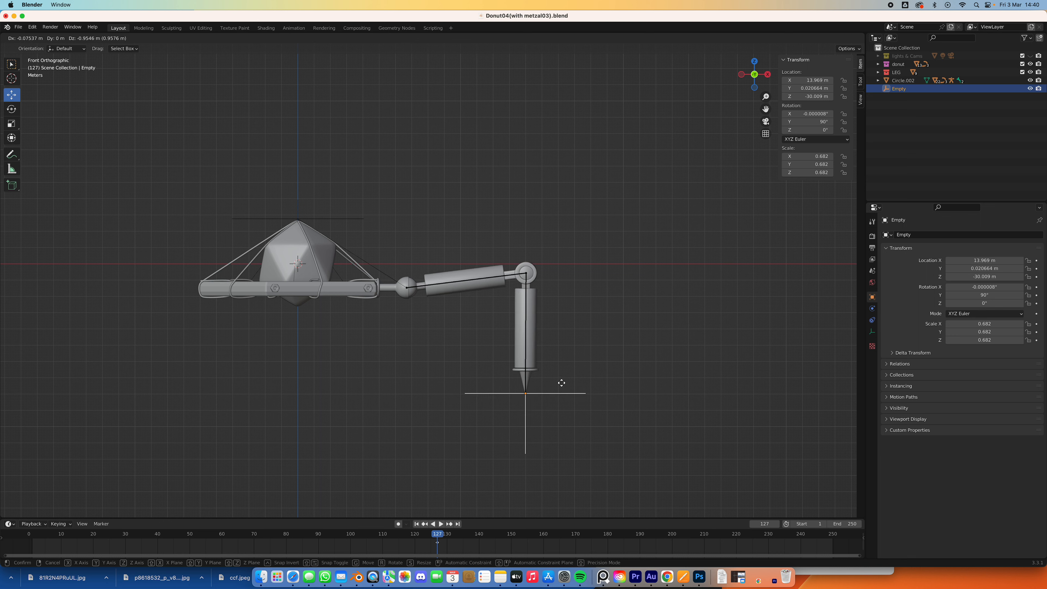
left_click(561, 385)
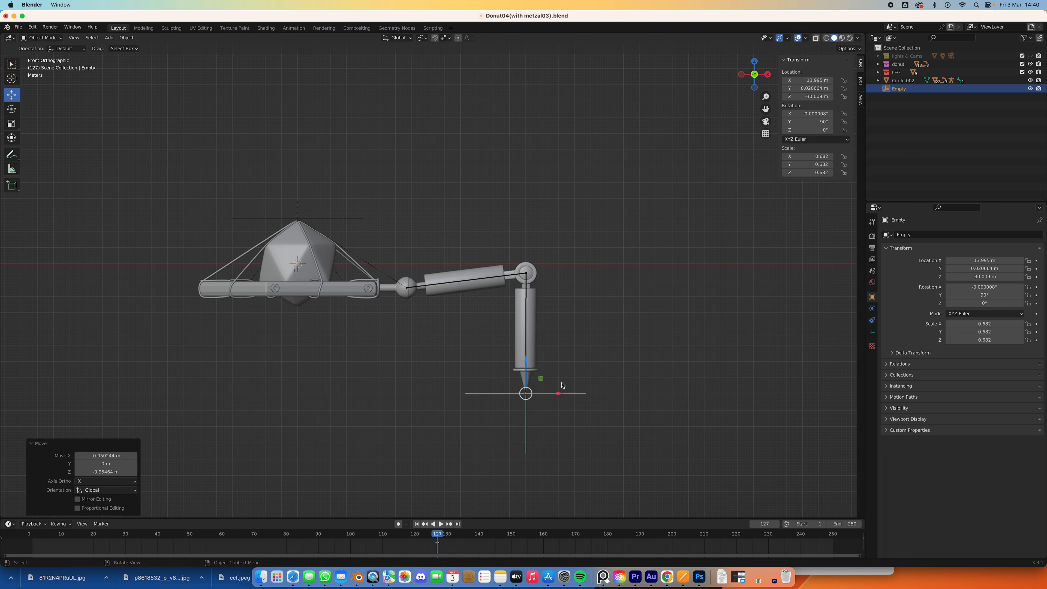
key("ctrl+a")
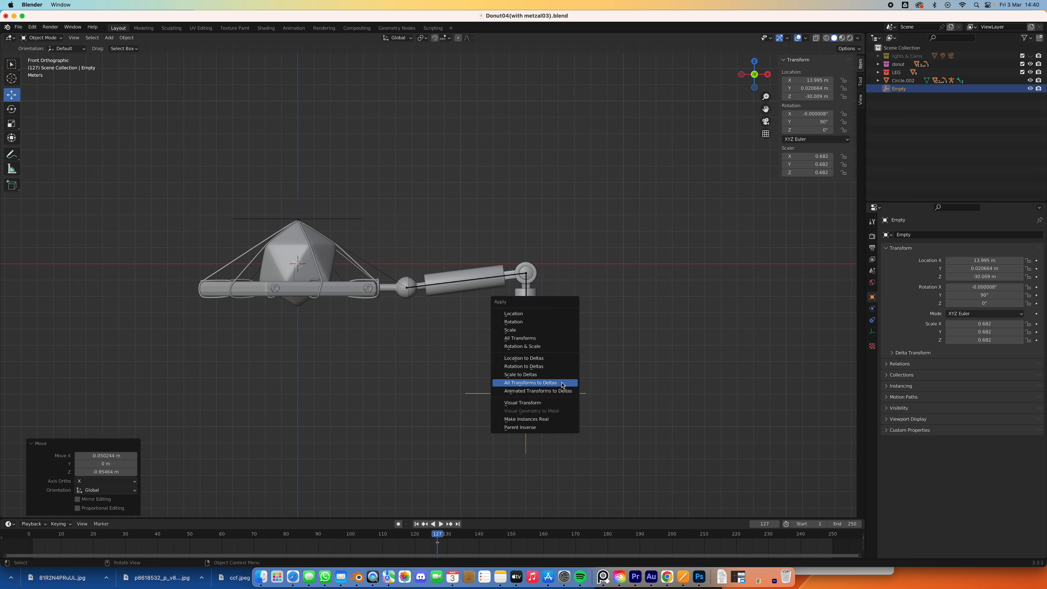
left_click(559, 384)
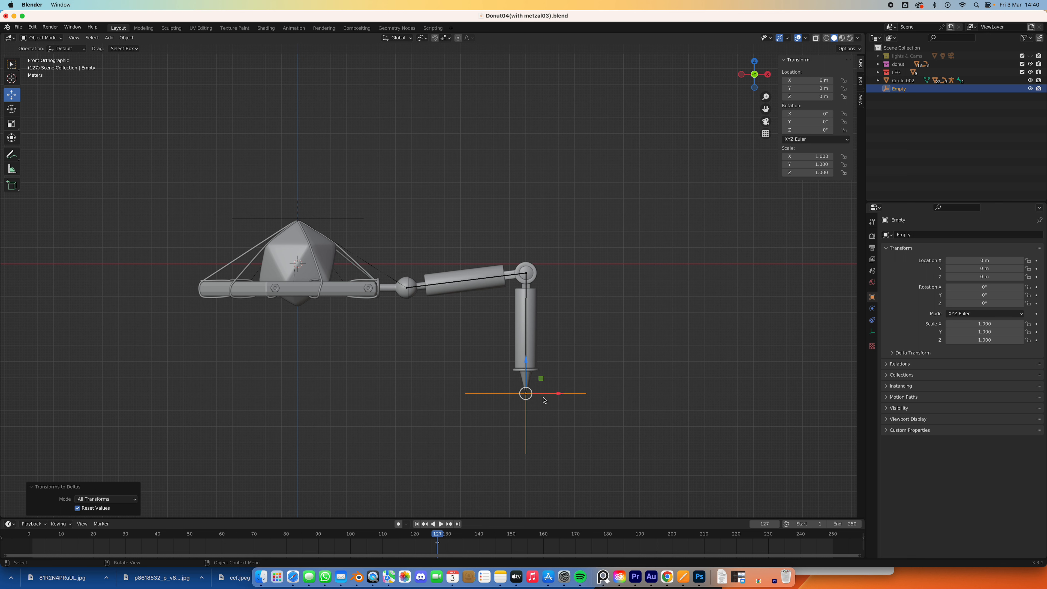
- Delete the keyframe at frame 127 and go to frame 1
left_click(438, 544)
right_click(440, 545)
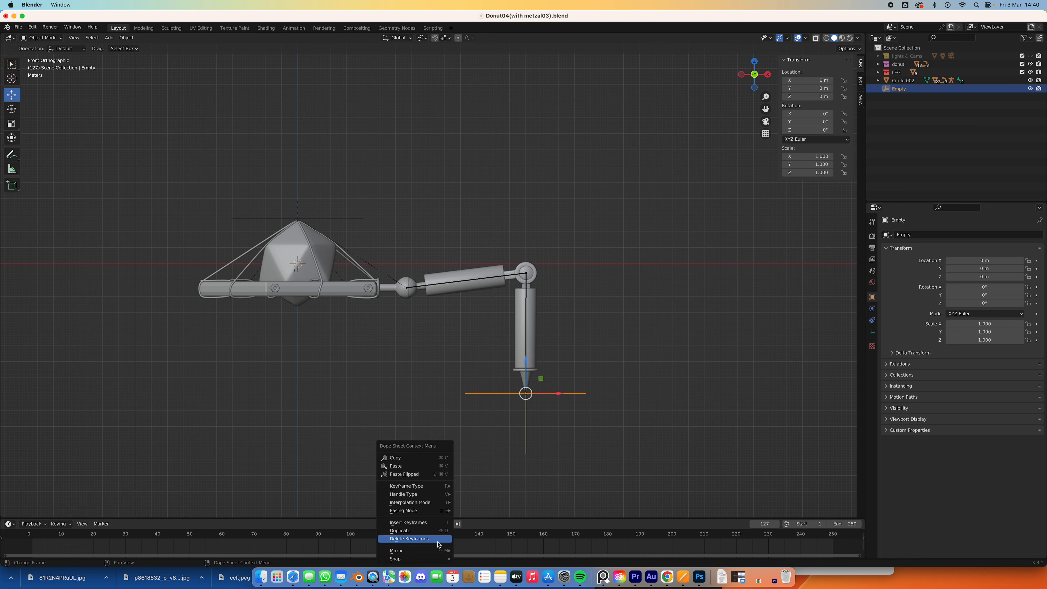
left_click(437, 541)
left_click_drag(406, 536, 33, 546)
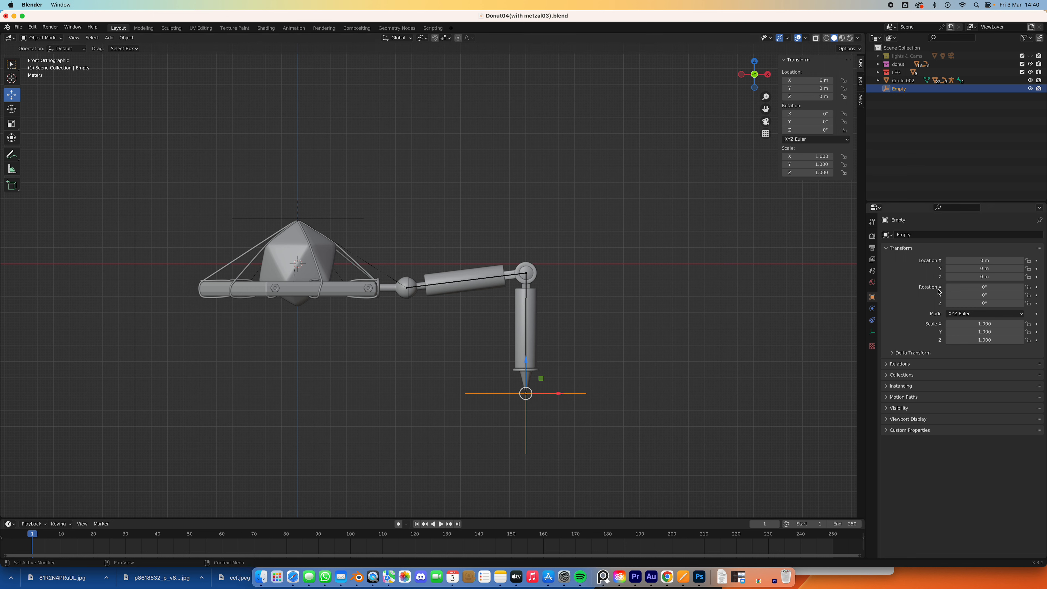
- Insert a location keyframe for the empty at frame 1, and undo it
key("i")
left_click(515, 412)
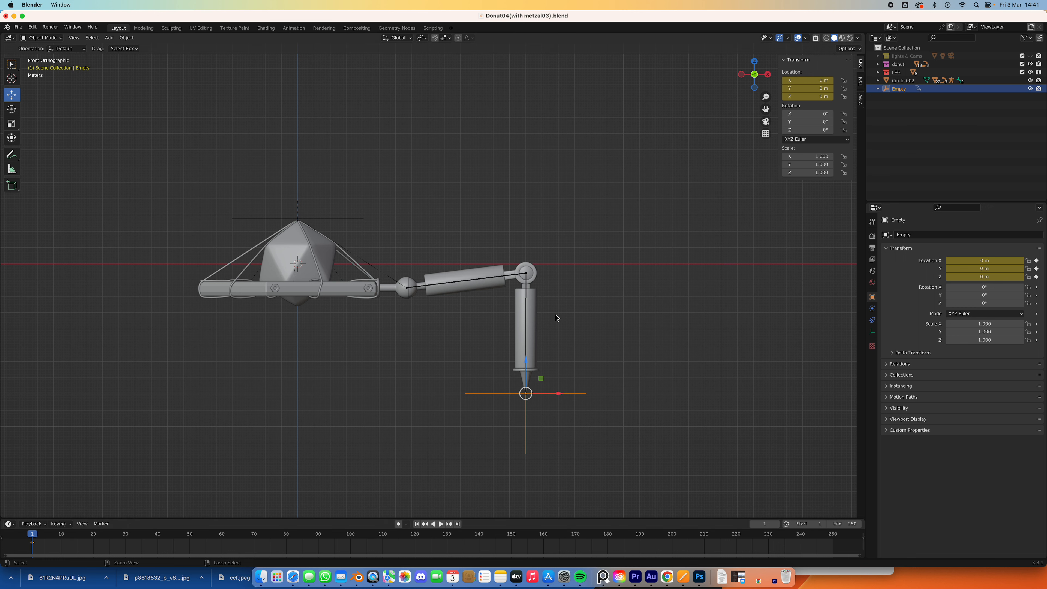
key("super+z")
- Add a Bezier circle with radius 6.26 m and X rotation 90°, centred on the leg's tip at X 14.018 m, Z -7.9888 m
left_click(109, 38)
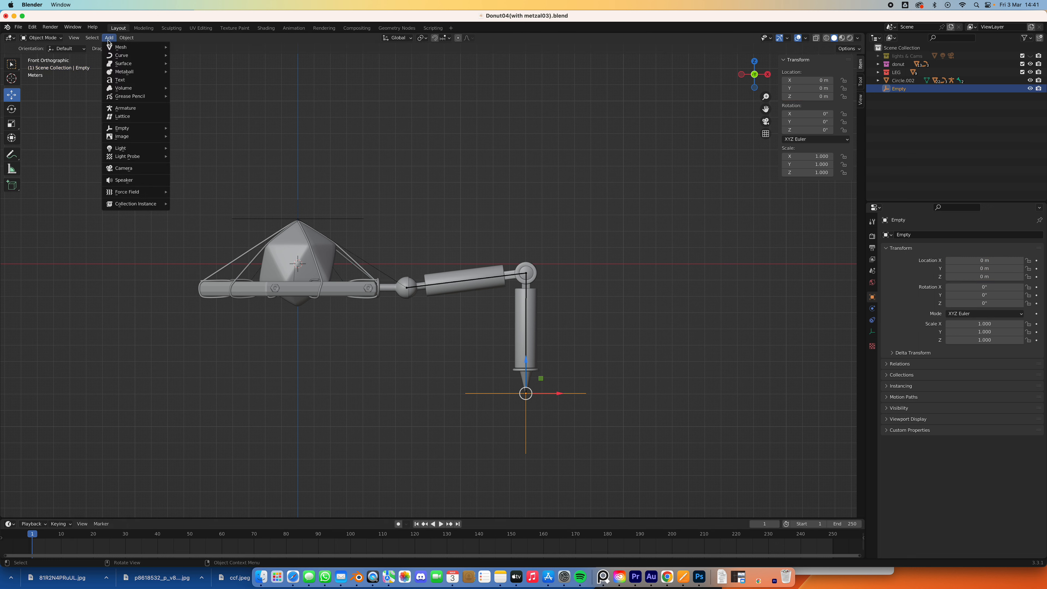
mouse_move(167, 55)
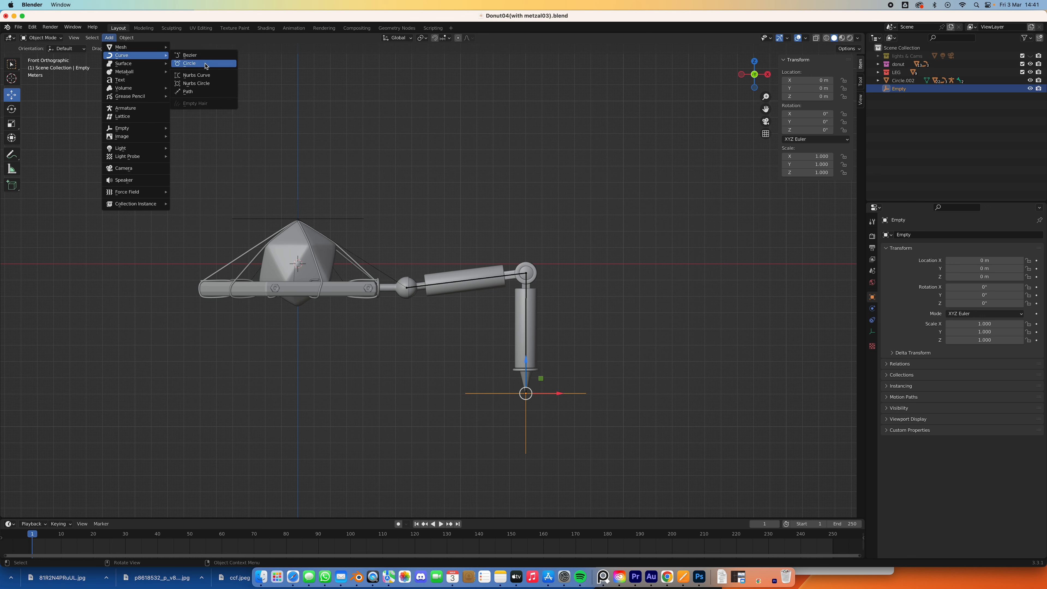
left_click(206, 64)
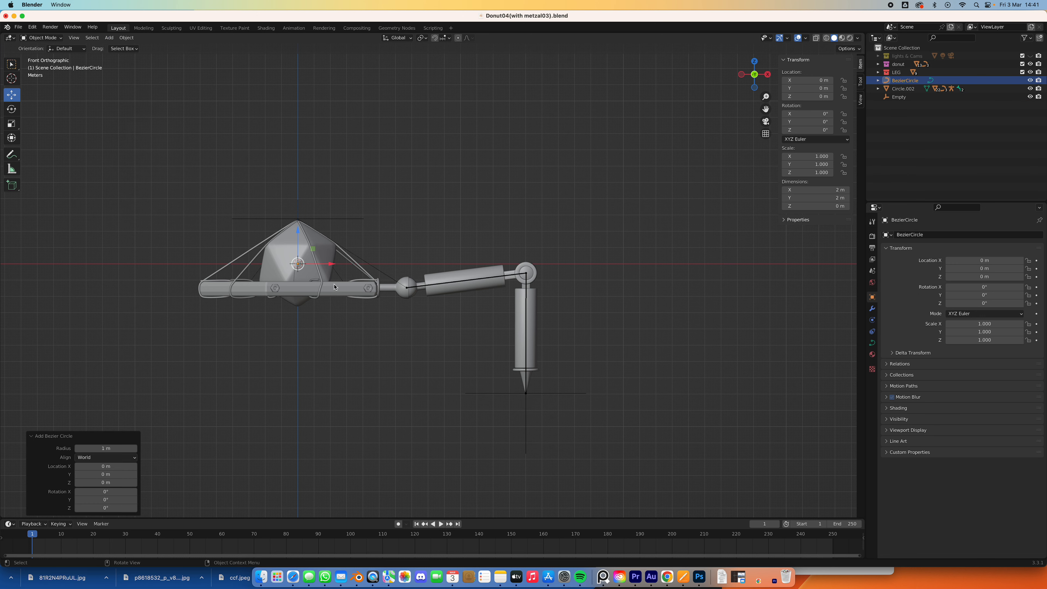
left_click_drag(105, 448, 208, 439)
left_click_drag(112, 491, 140, 491)
left_click(112, 492)
type("90")
key("Return")
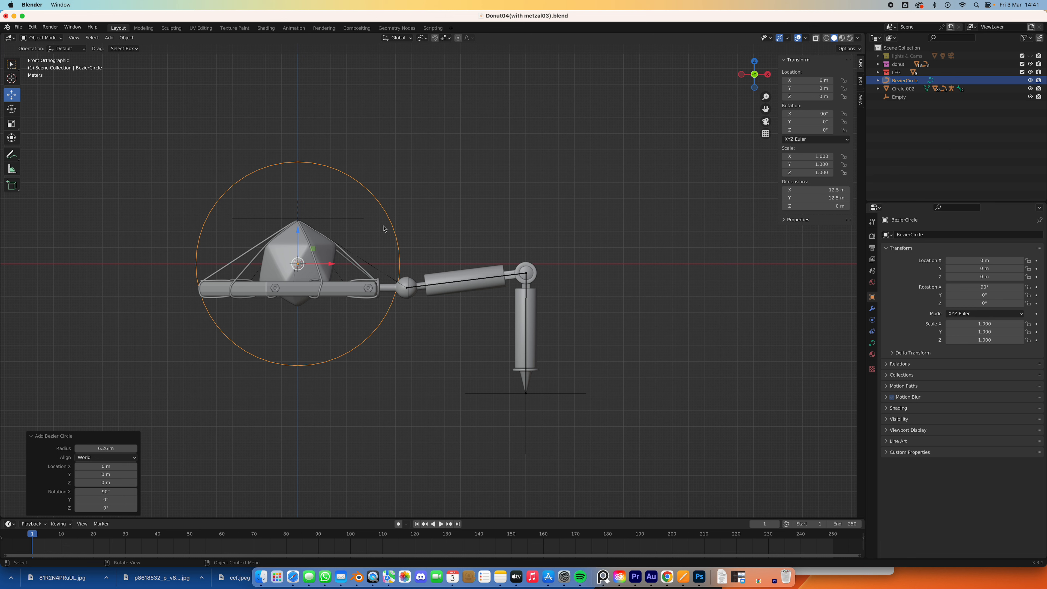
key("g")
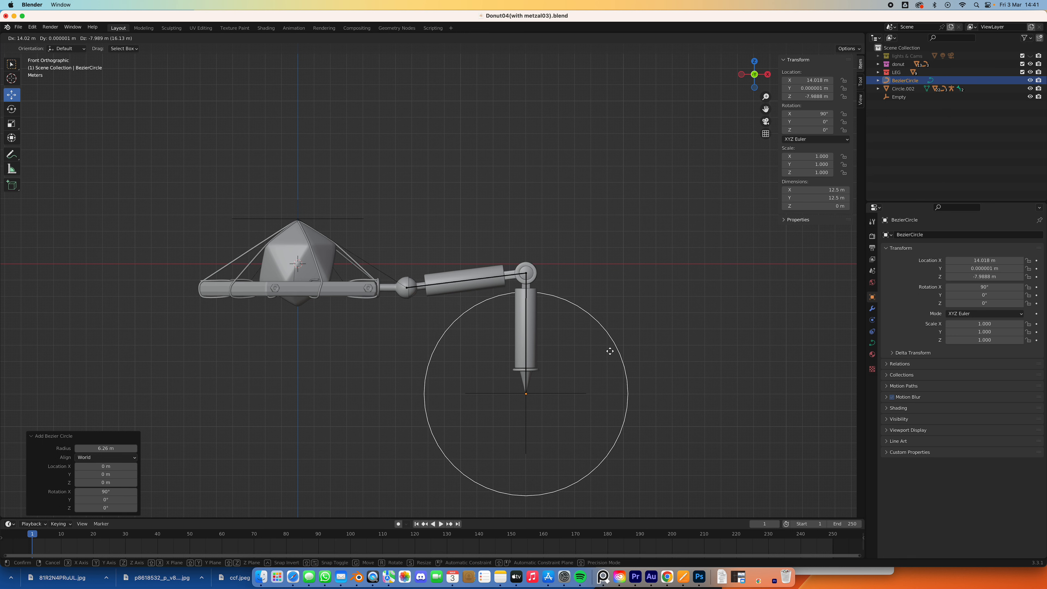
left_click(604, 351)
- In Edit Mode, delete the Bezier circle's bottom control point
key("Tab")
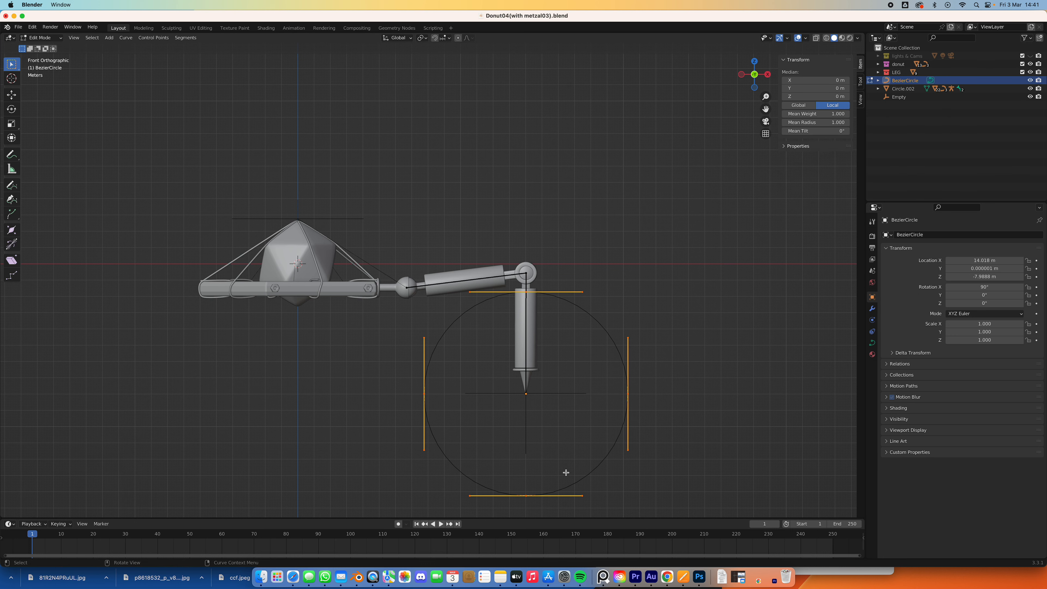
left_click(528, 496)
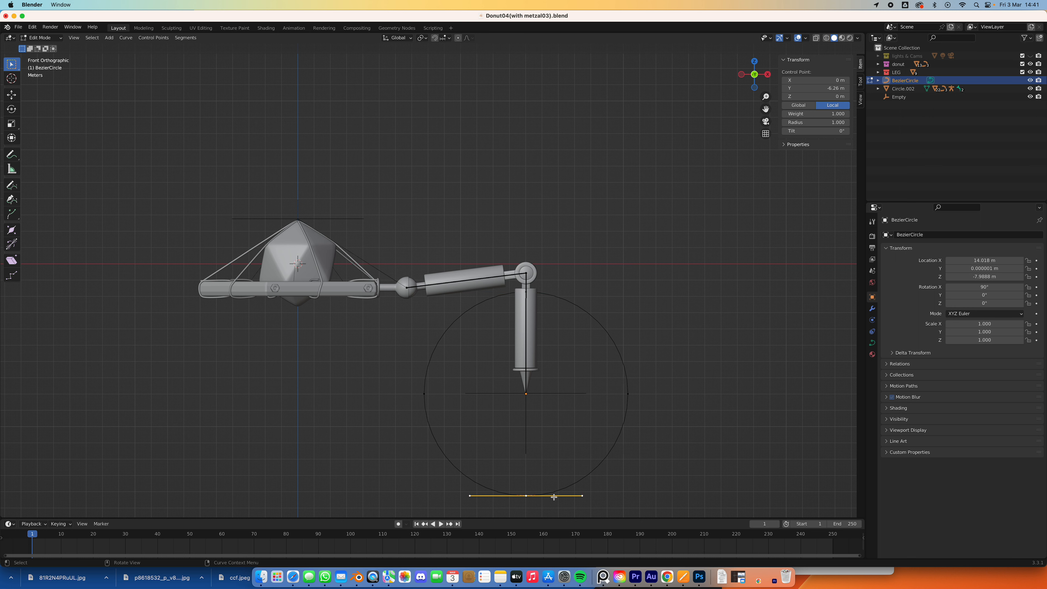
key("x")
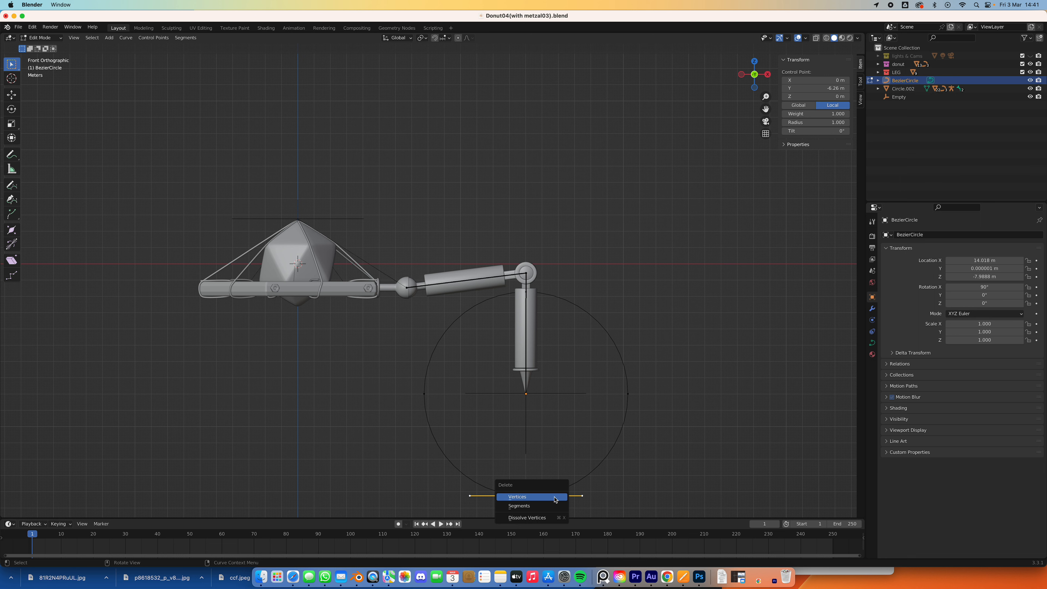
left_click(555, 499)
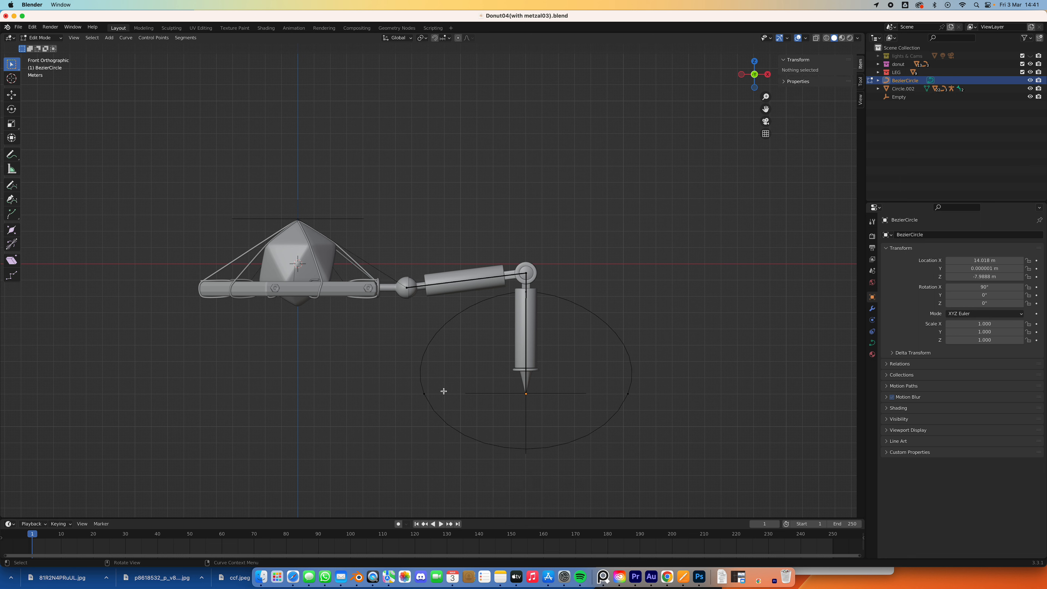
- Try moving the curve's left control point up and outward by about 1.4 m, and undo the move
left_click(424, 394)
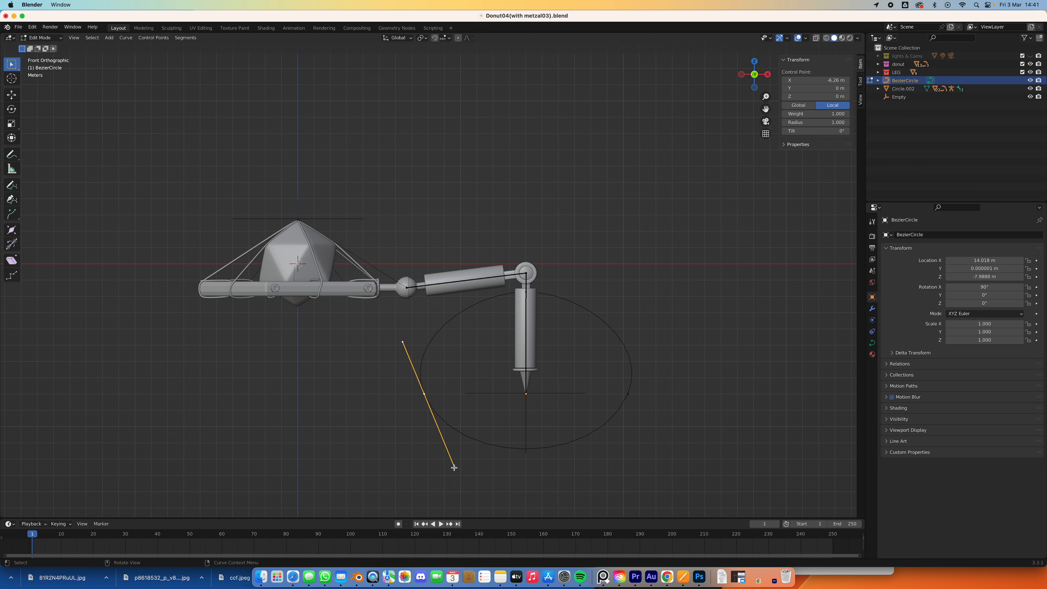
key("g")
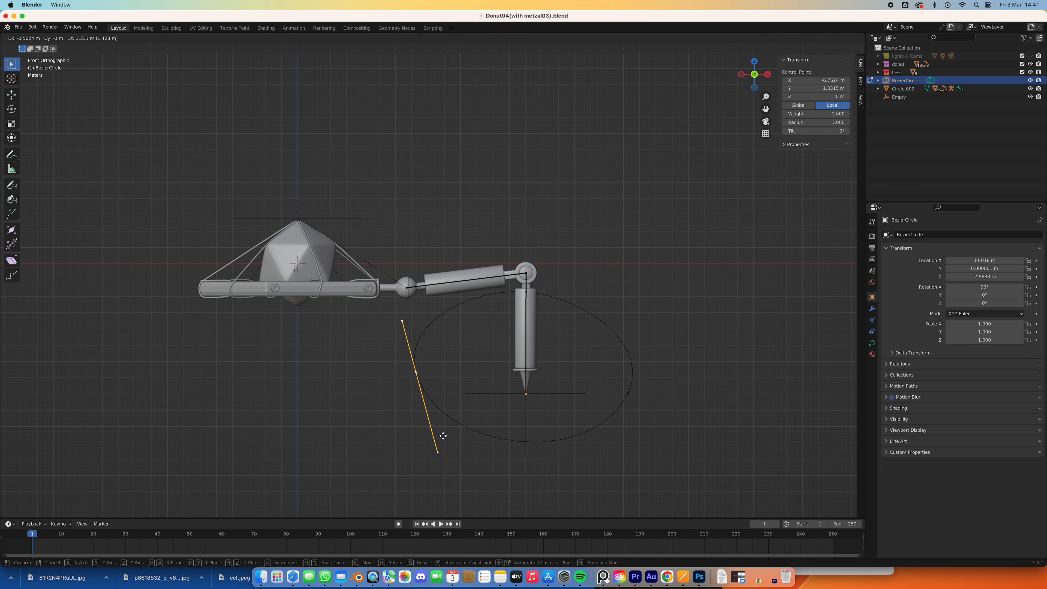
left_click(444, 440)
key("super+z")
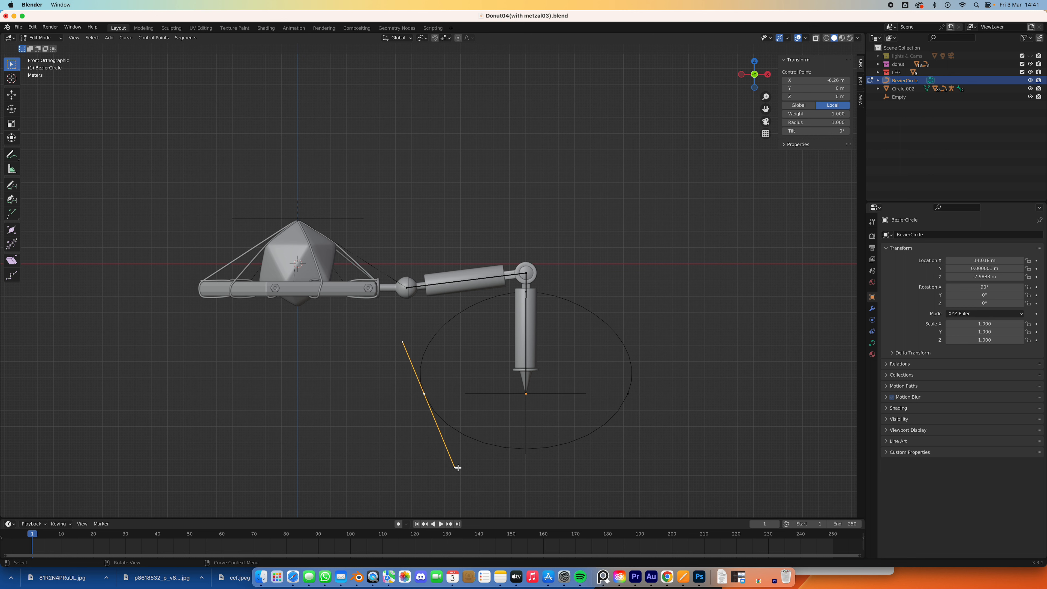
- Move the lower handles of the left and right control points onto their points, flattening the curve's underside into a straight line
left_click(458, 468)
key("g")
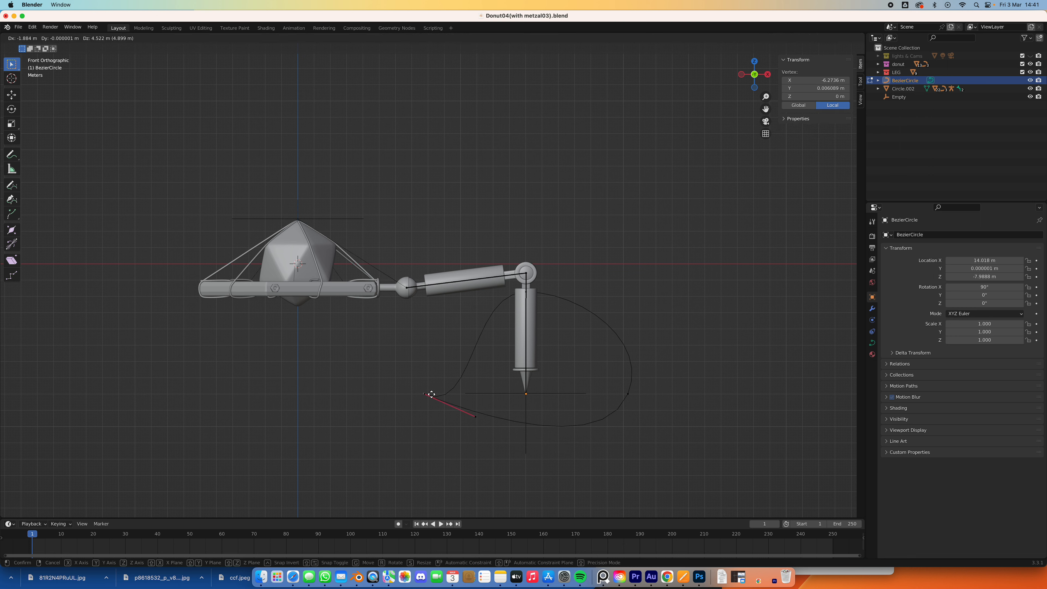
left_click(432, 395)
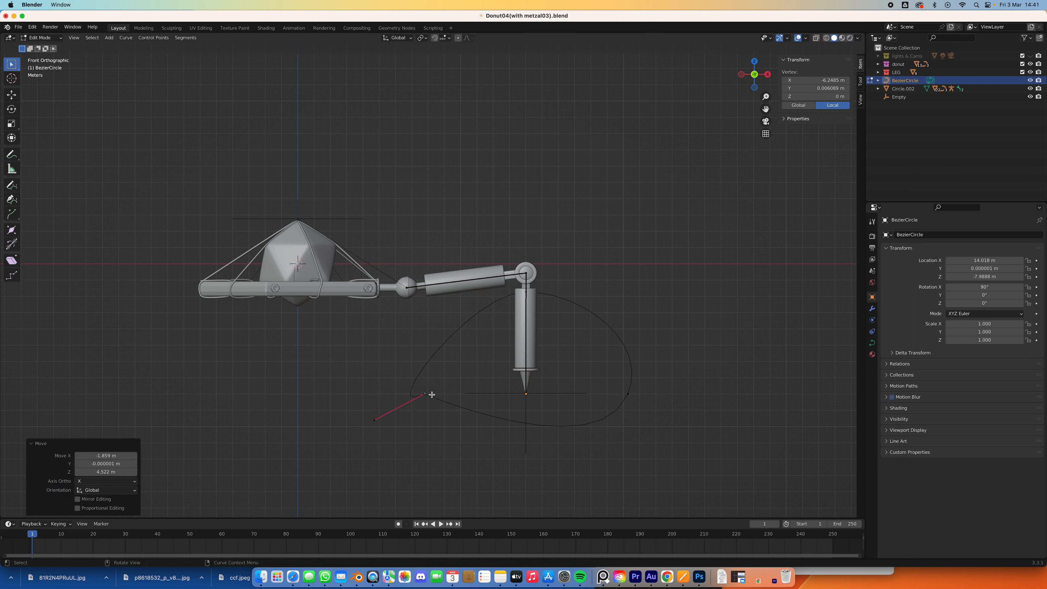
left_click(628, 392)
left_click(598, 467)
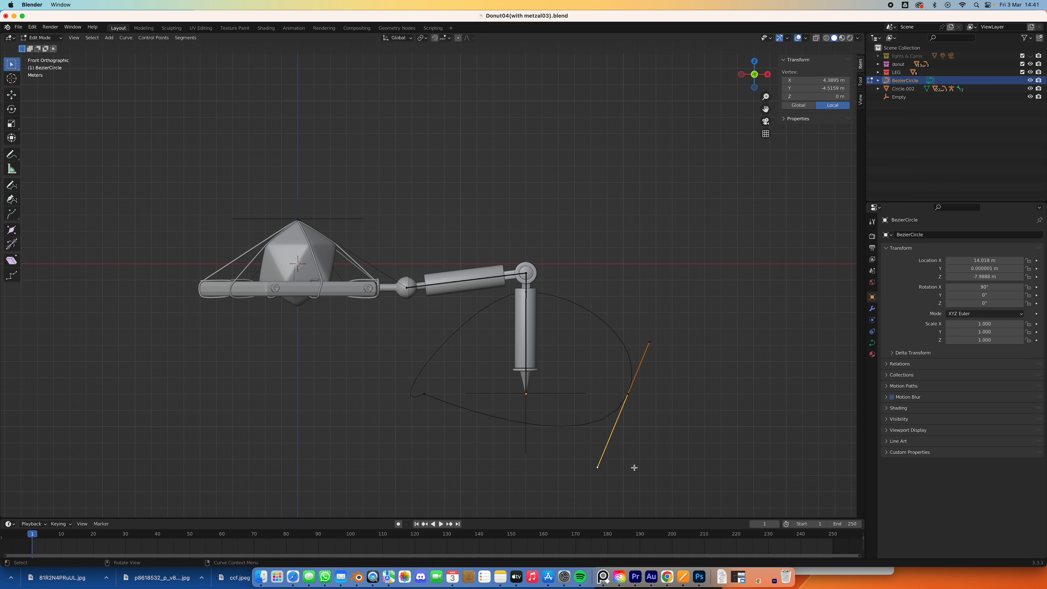
key("g")
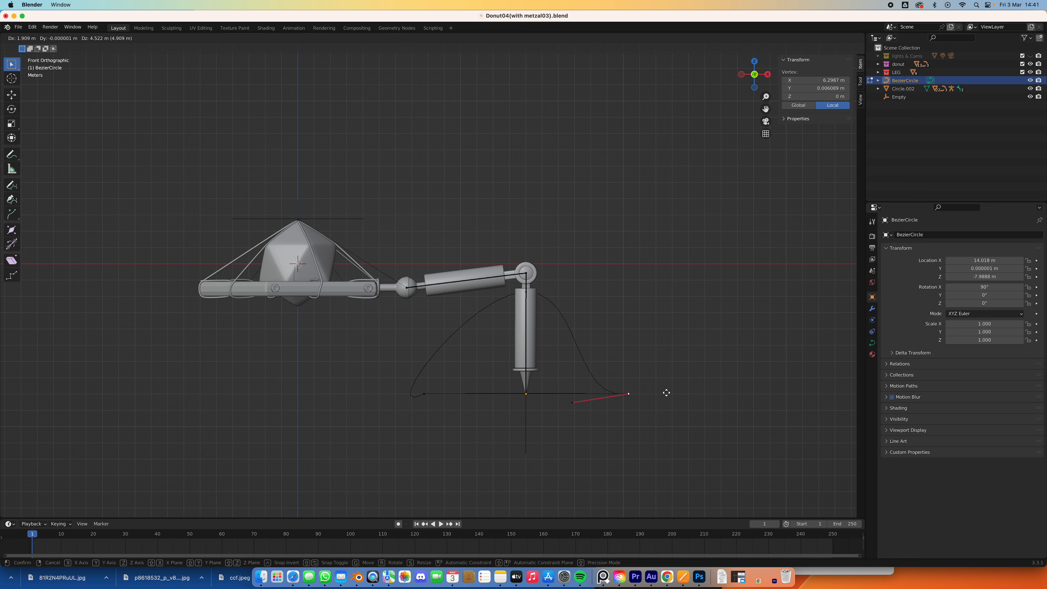
left_click(665, 393)
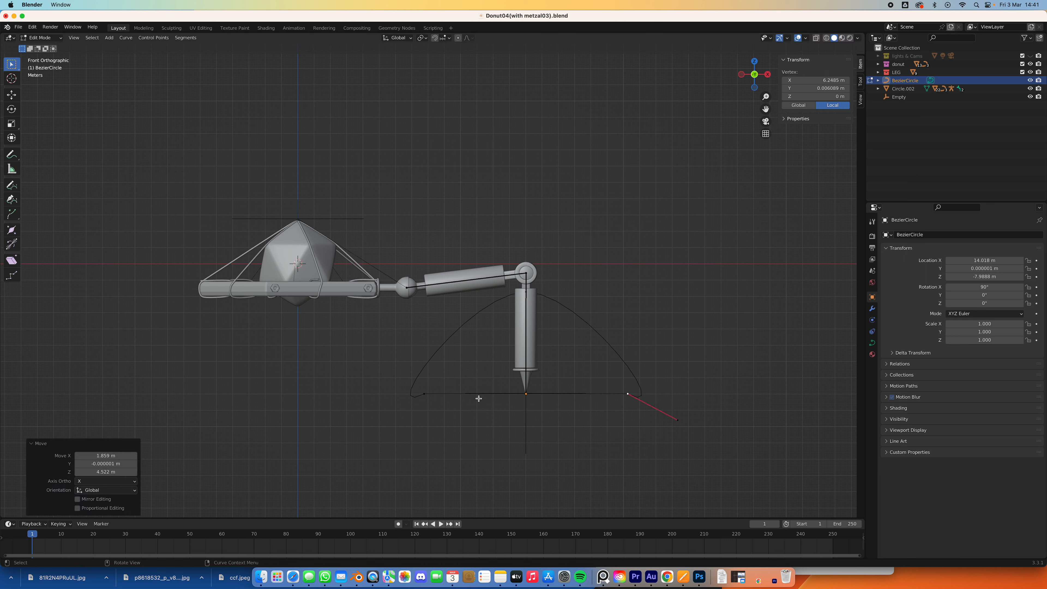
- Delete the curve's top control point
left_click(528, 292)
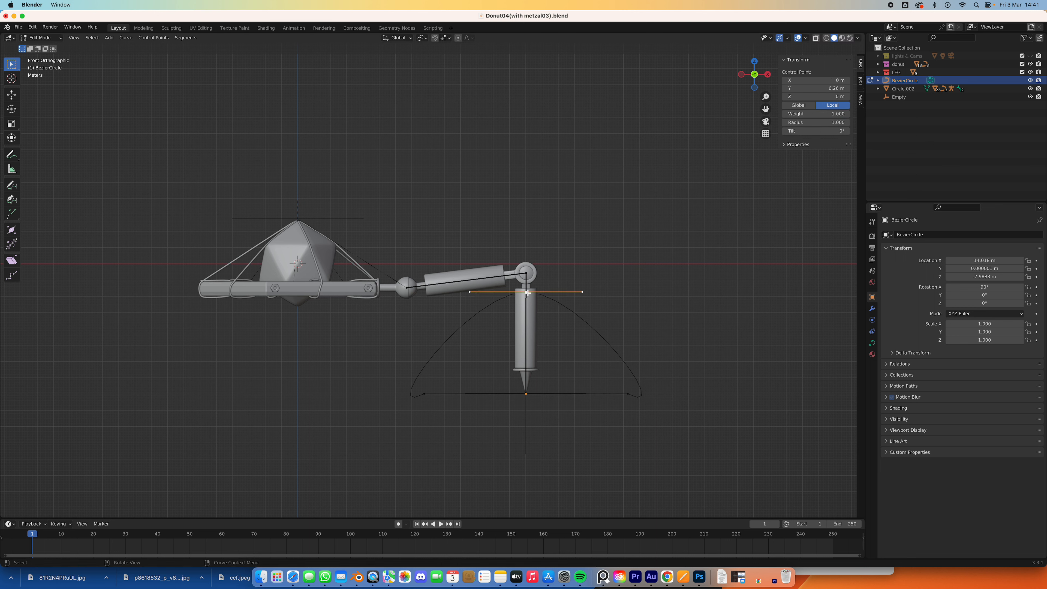
key("x")
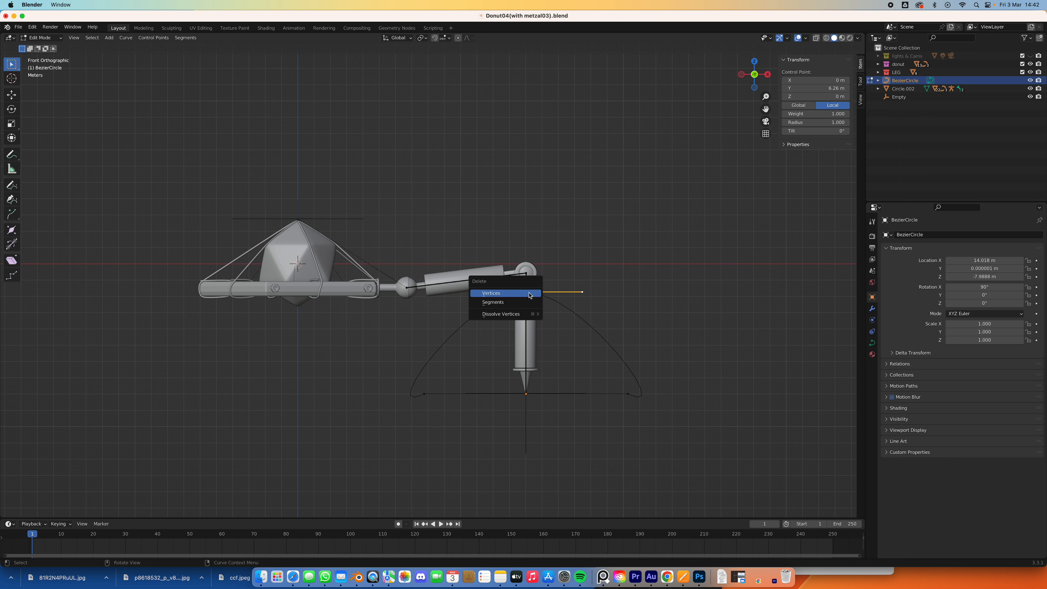
left_click(530, 294)
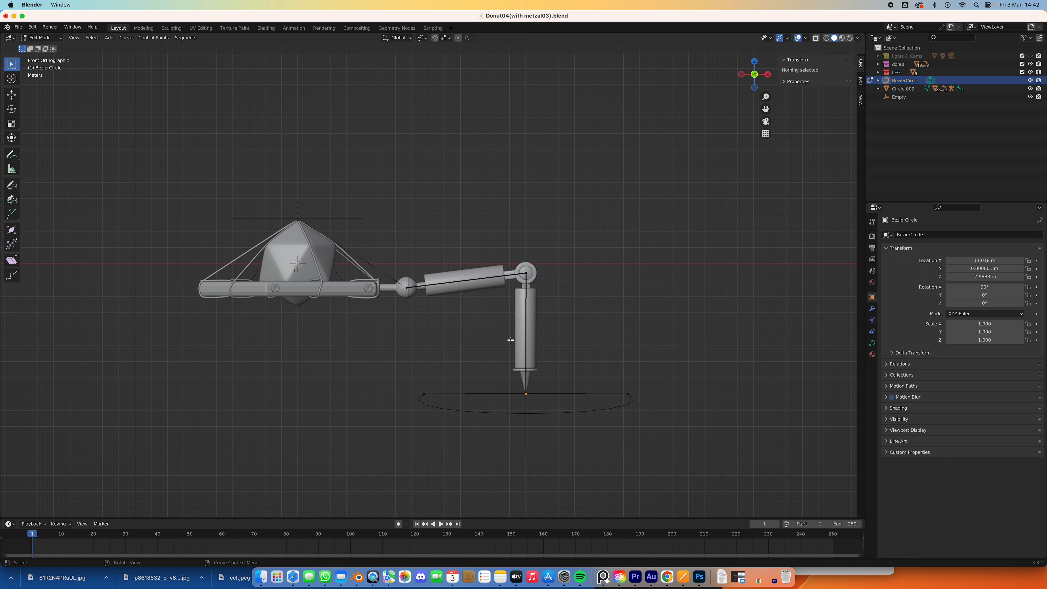
- Raise the left control point's remaining handle up and inward toward the knee so the curve arches above the leg's tip
left_click(425, 396)
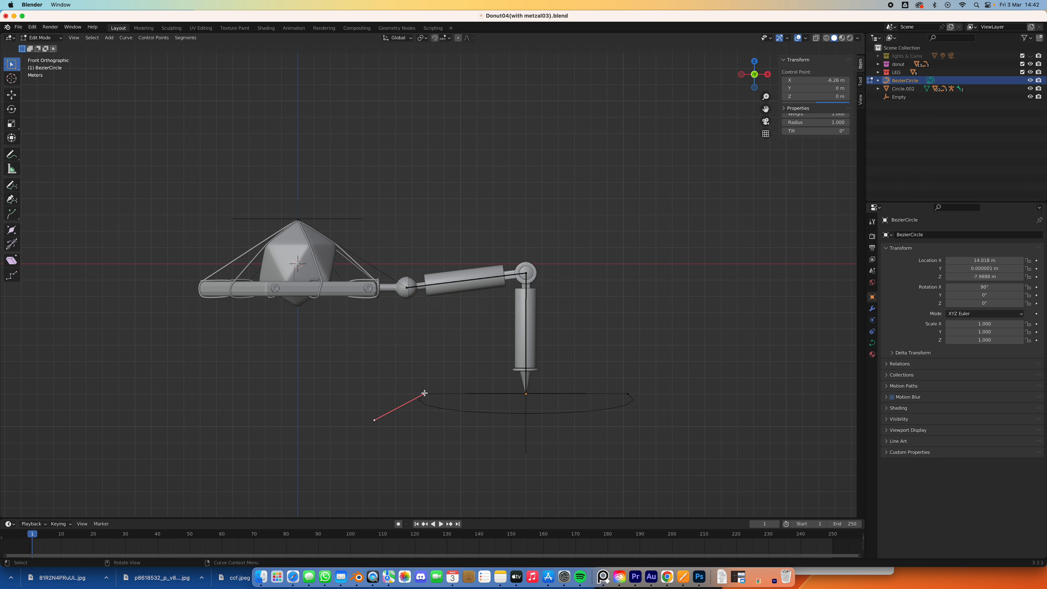
left_click(374, 419)
key("g")
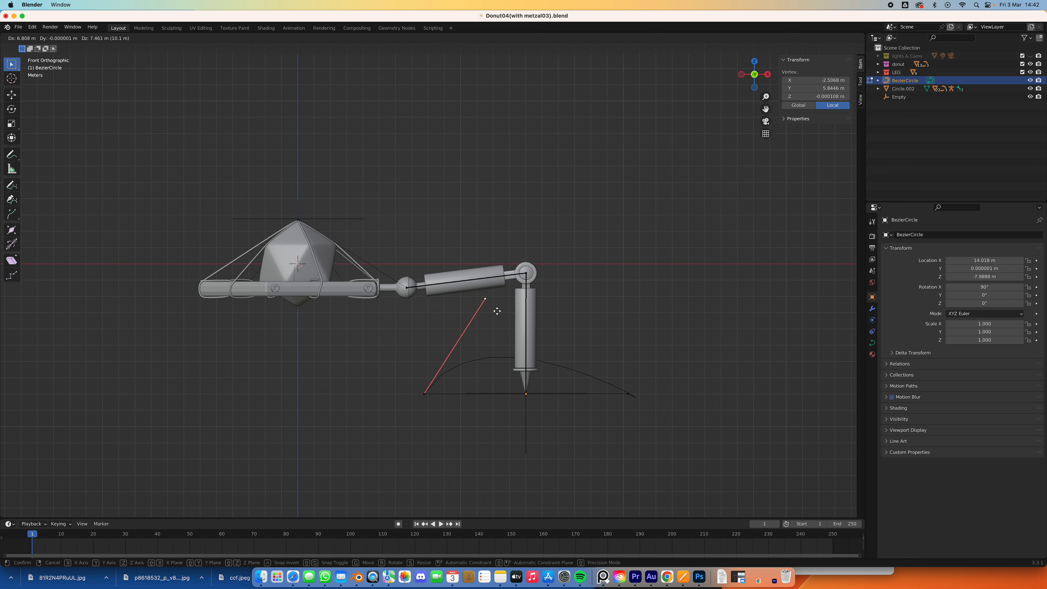
left_click(516, 301)
- Raise the right control point's remaining handle to local X 6.8528 m, Y 8.3819 m for a steep outer arc, and return to Object Mode
left_click(626, 394)
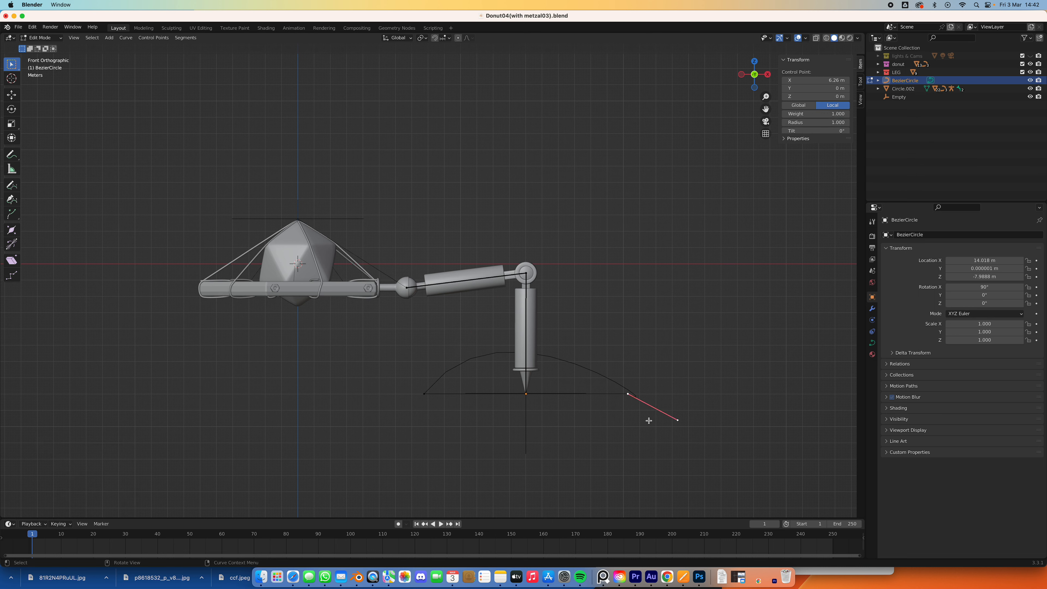
left_click(679, 420)
key("g")
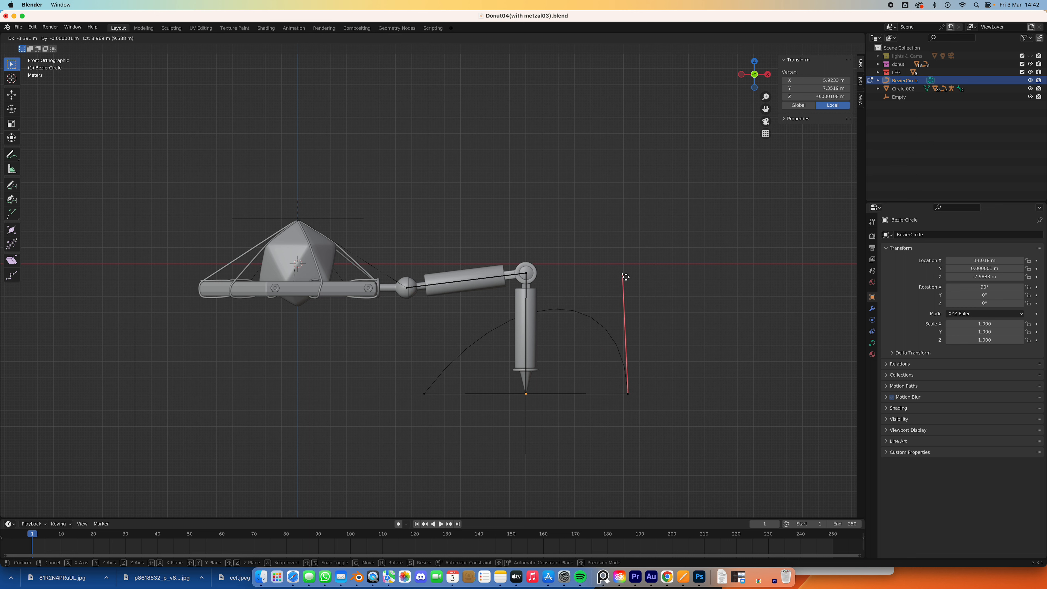
left_click(618, 268)
left_click(616, 262)
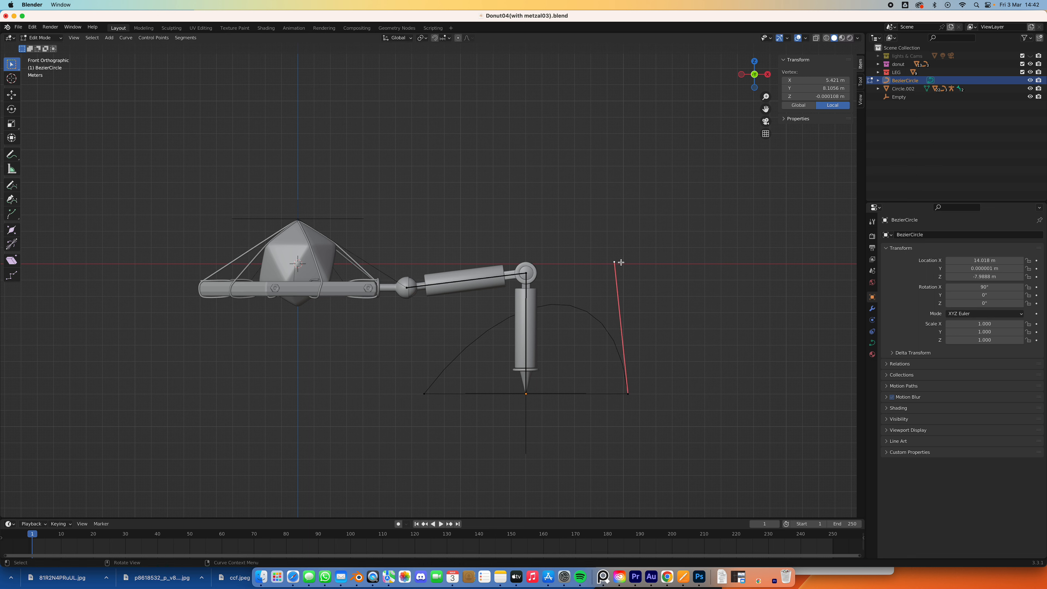
key("g")
left_click(663, 259)
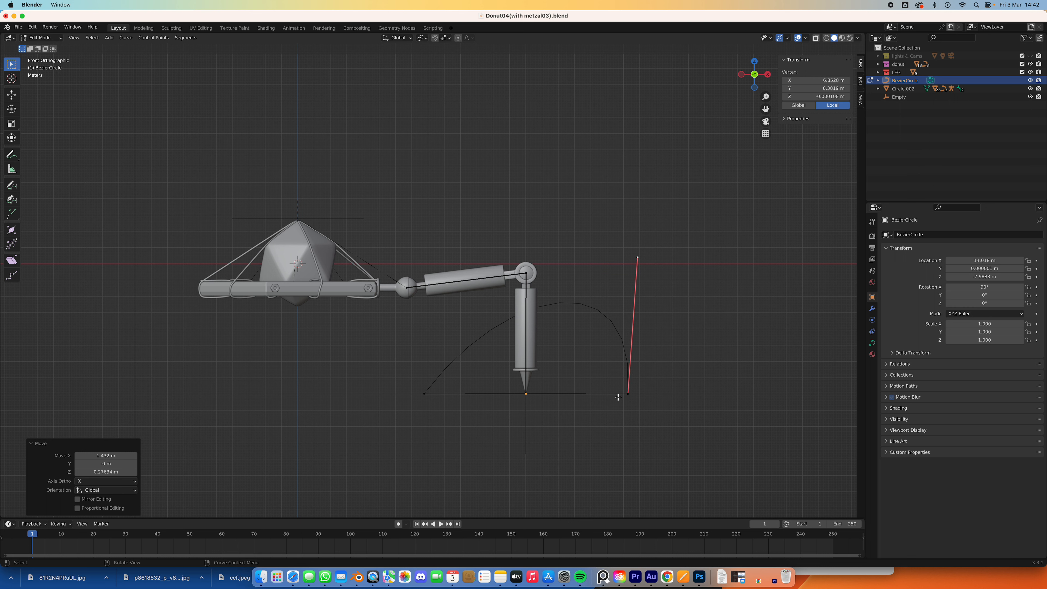
key("Tab")
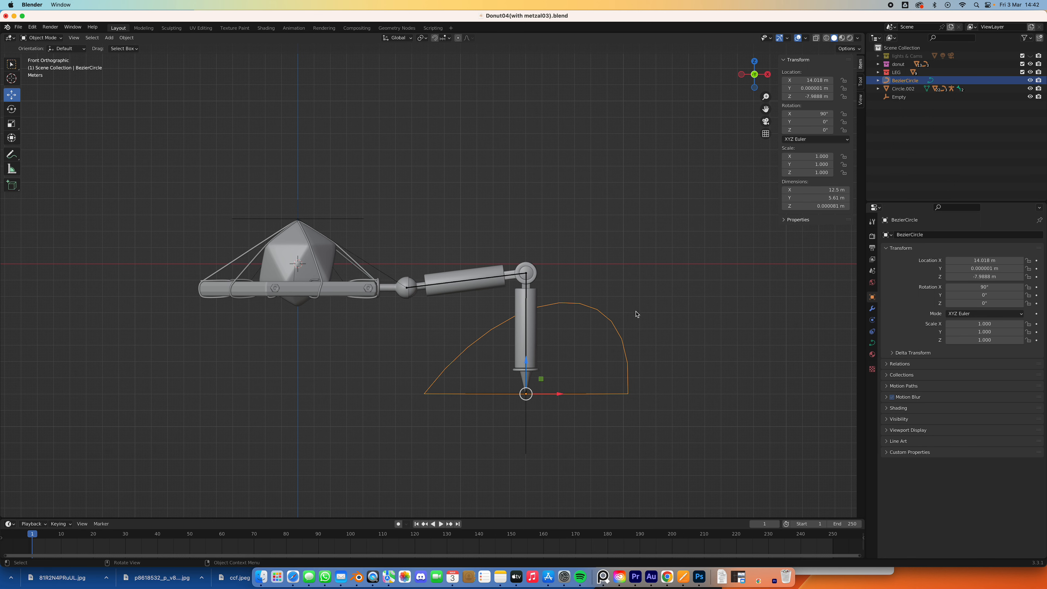
- Scale the foot path curve down uniformly to about 0.84 of its size
key("s")
left_click(605, 344)
key("s")
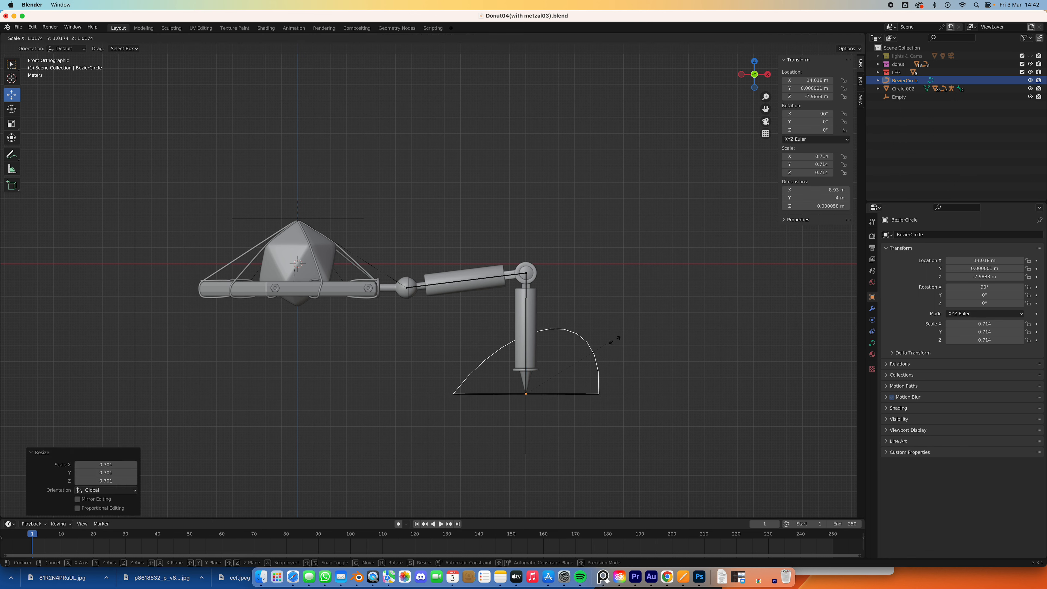
left_click(629, 338)
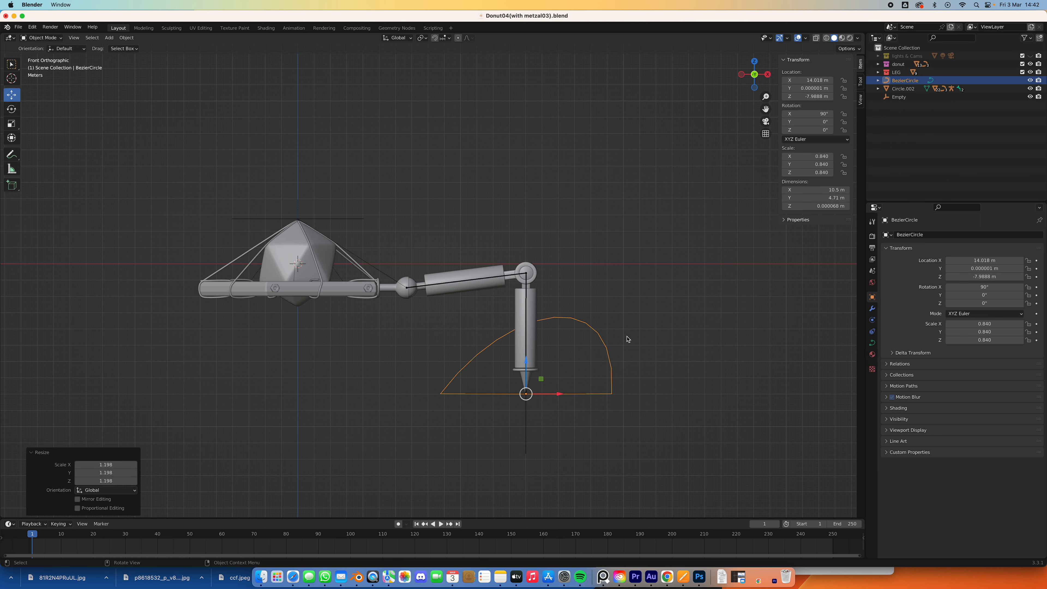
- Add a Follow Path constraint to the empty at the leg's tip, with BezierCircle as its target
left_click(527, 420)
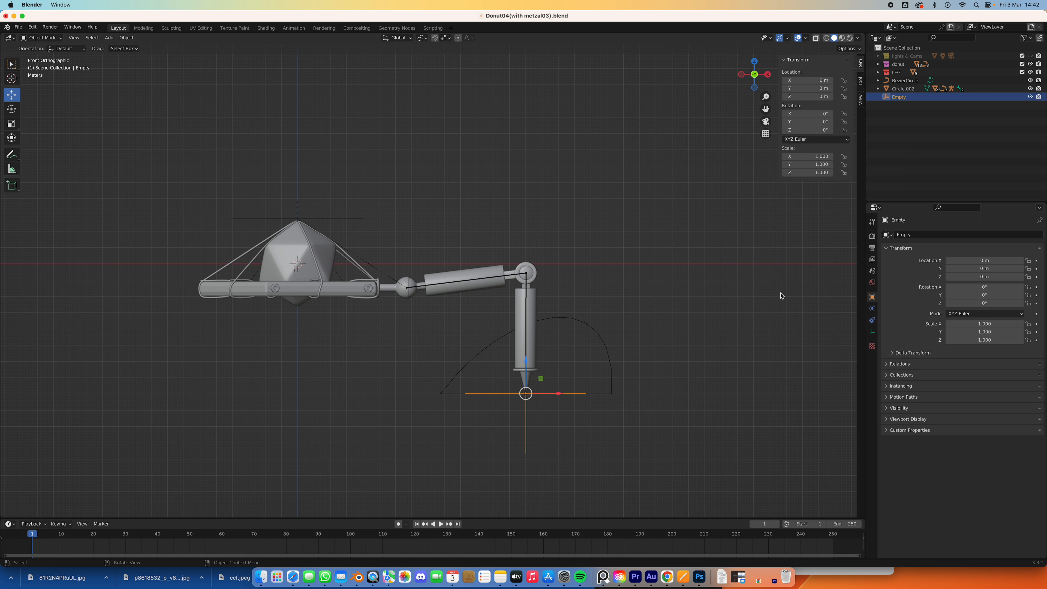
left_click(872, 321)
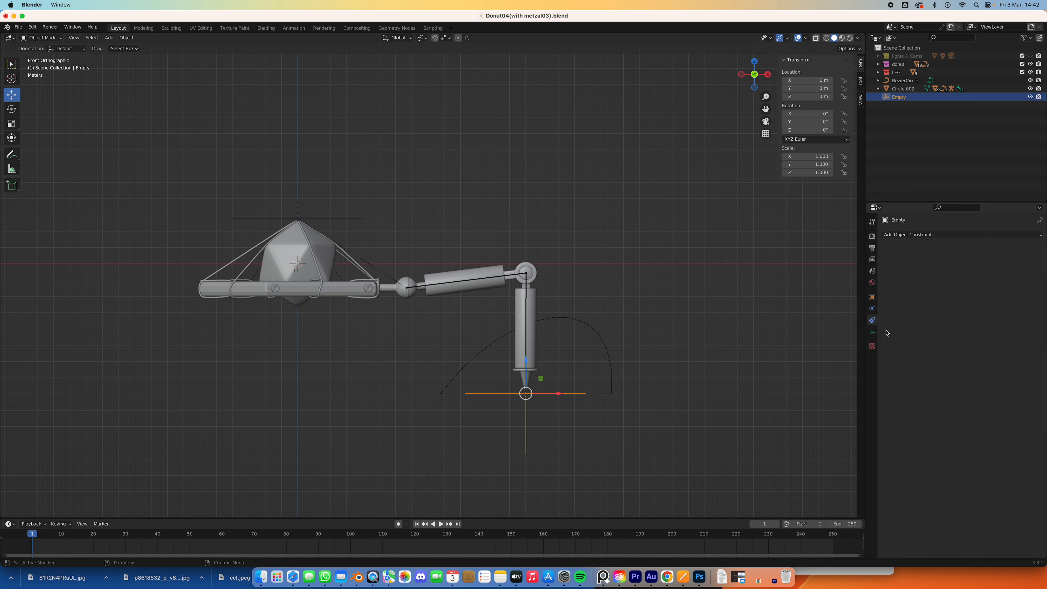
left_click(973, 235)
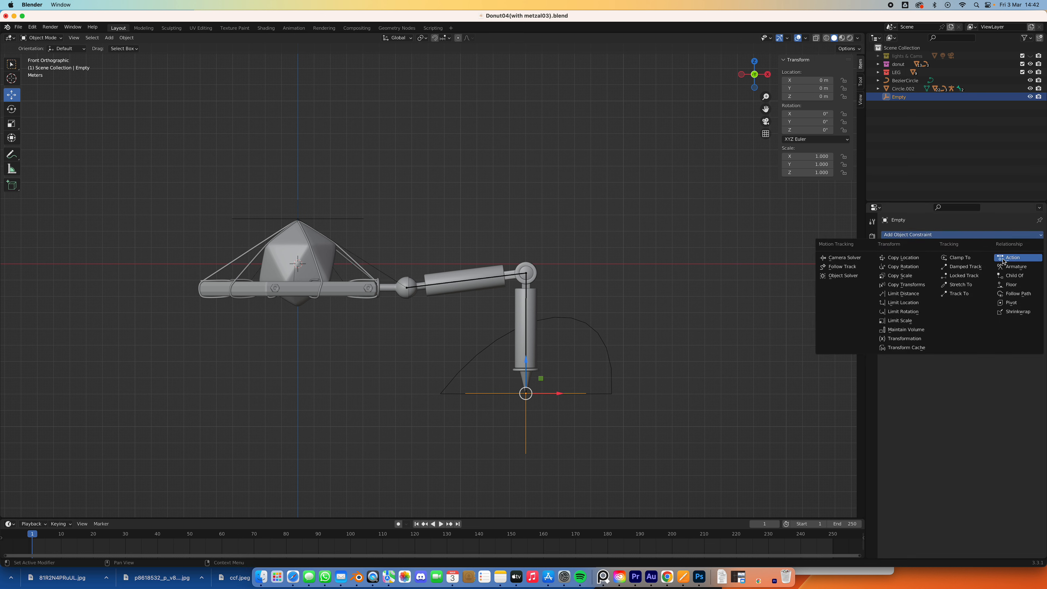
left_click(1018, 294)
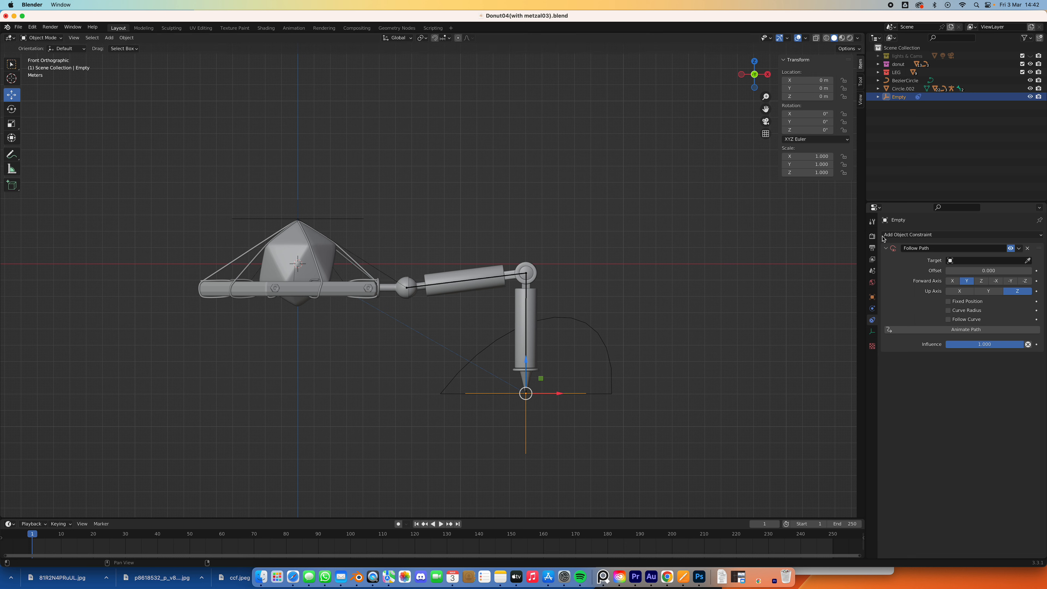
left_click(1010, 260)
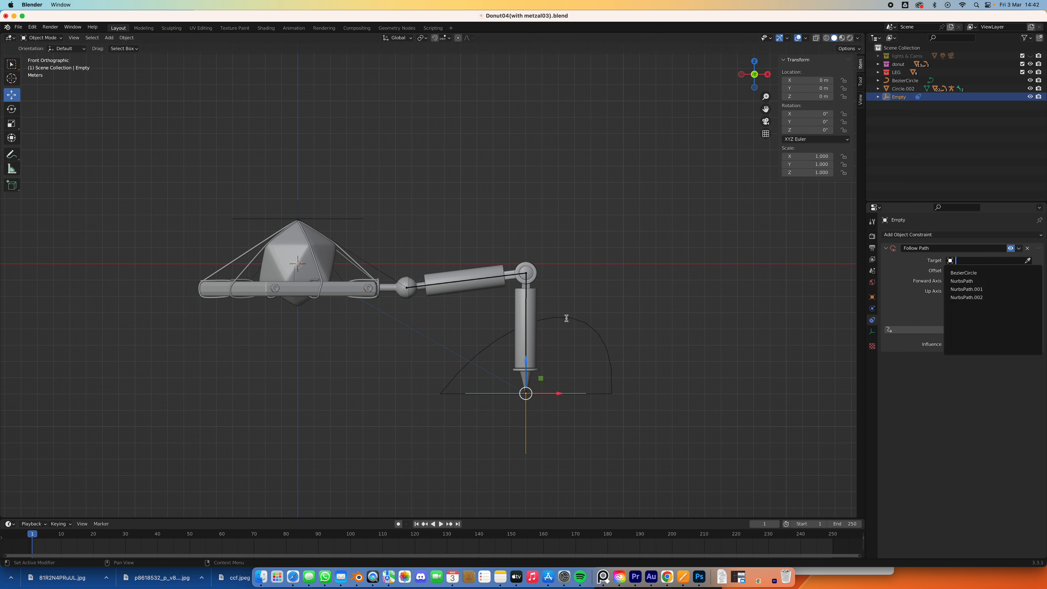
left_click(1028, 261)
left_click(586, 324)
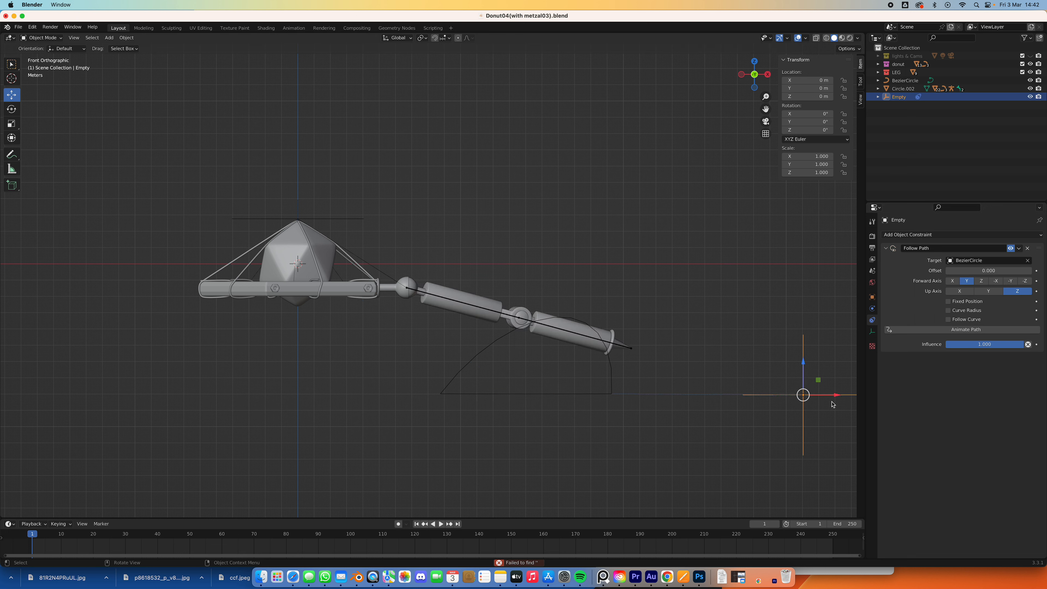
- Move the empty -26.479 m along X onto the foot path's inner end, and try a Follow Path offset, undoing it
left_click_drag(839, 397, 404, 412)
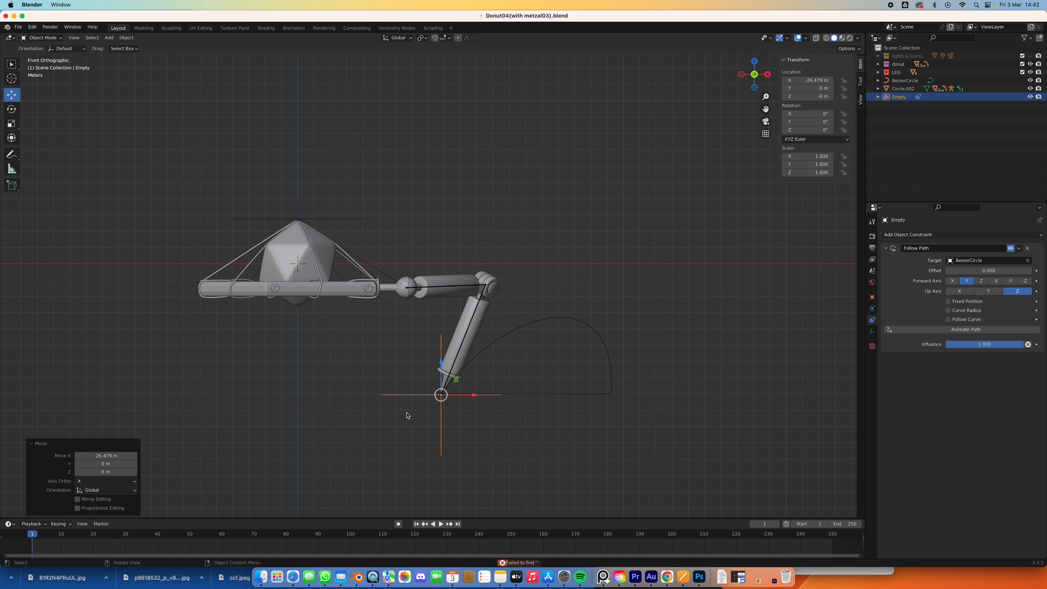
left_click_drag(988, 271, 965, 272)
key("super+z")
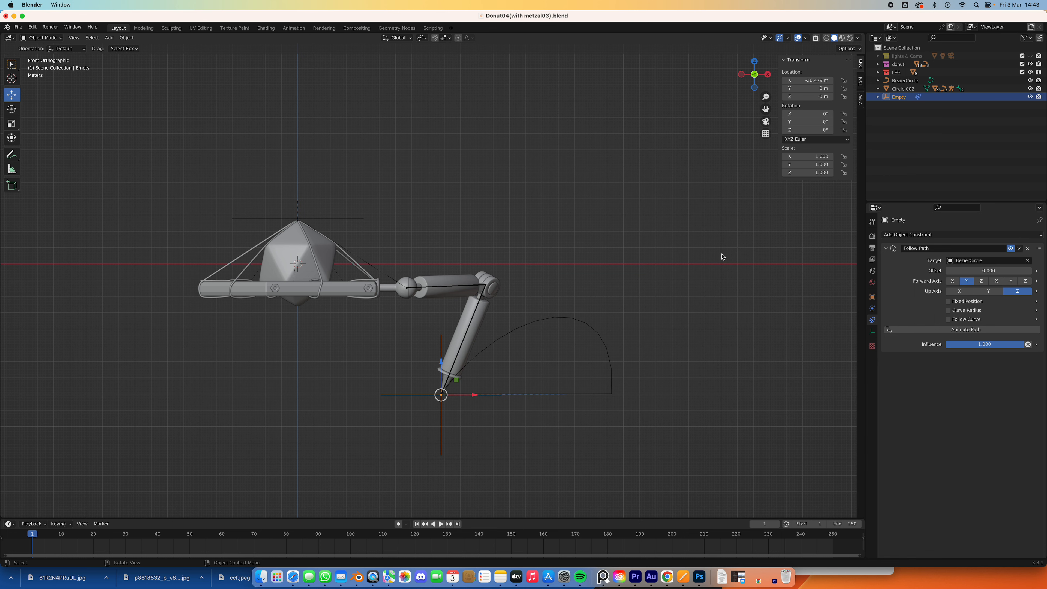
- In the right view, try moving the foot path curve -2.6378 m along Y, and reselect the empty
left_click(767, 74)
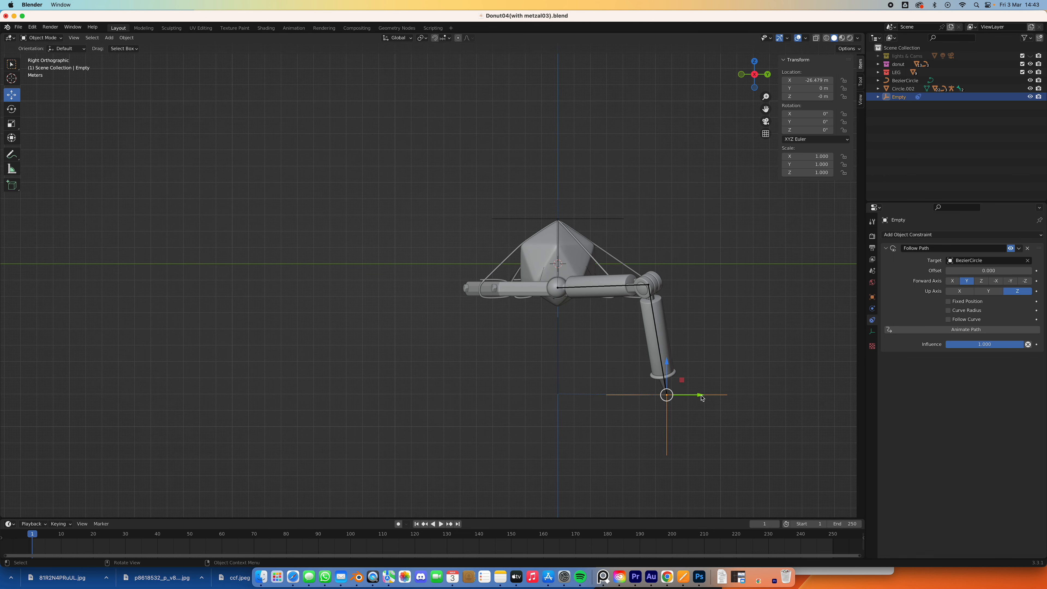
left_click(558, 358)
left_click_drag(593, 395, 550, 408)
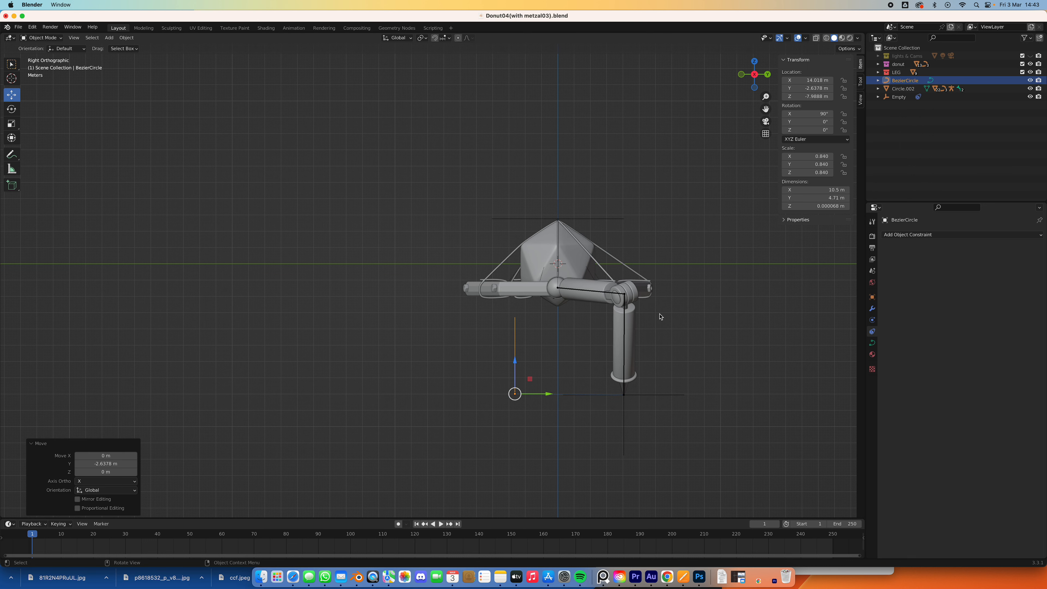
left_click(665, 394)
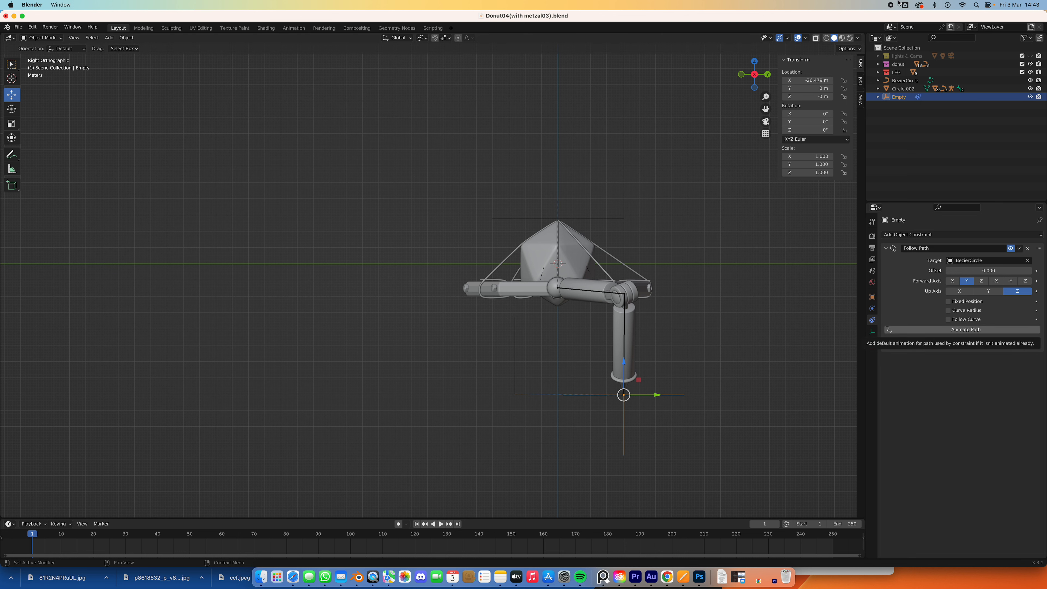
- Clear the empty's Follow Path target and move the foot path curve 2.6629 m along Y back under the body's centre
left_click(1027, 261)
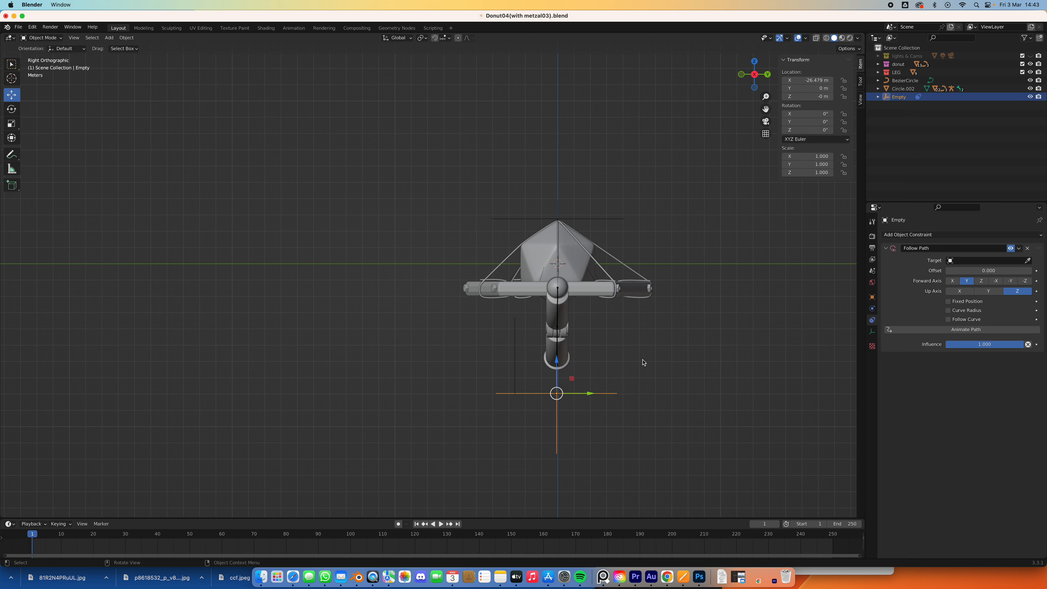
left_click(517, 364)
left_click_drag(546, 394, 601, 394)
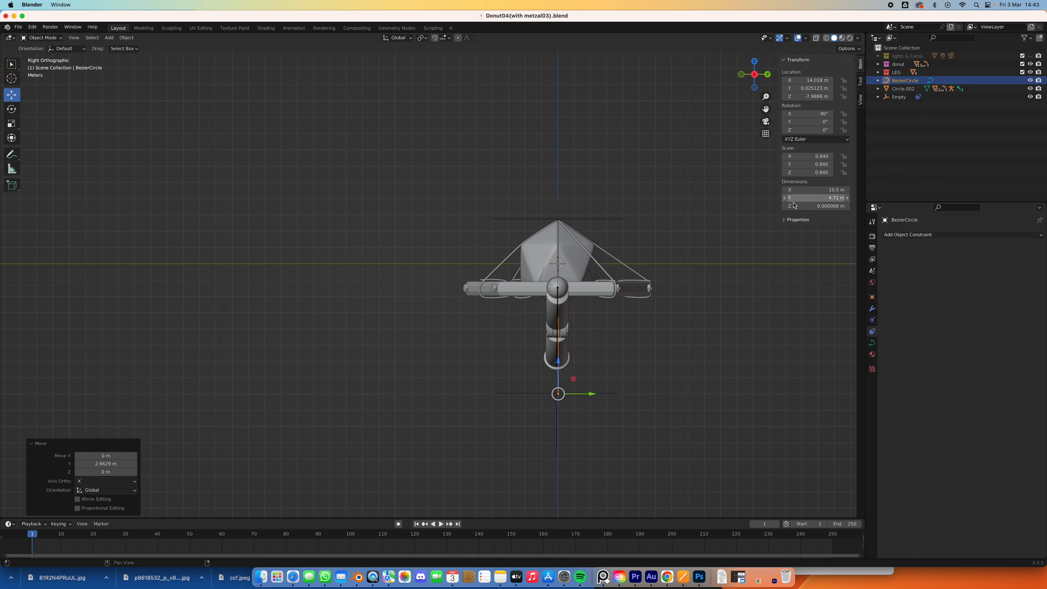
- In the front view, bring the empty back to the foot path and set its X location to 0 m
left_click(741, 75)
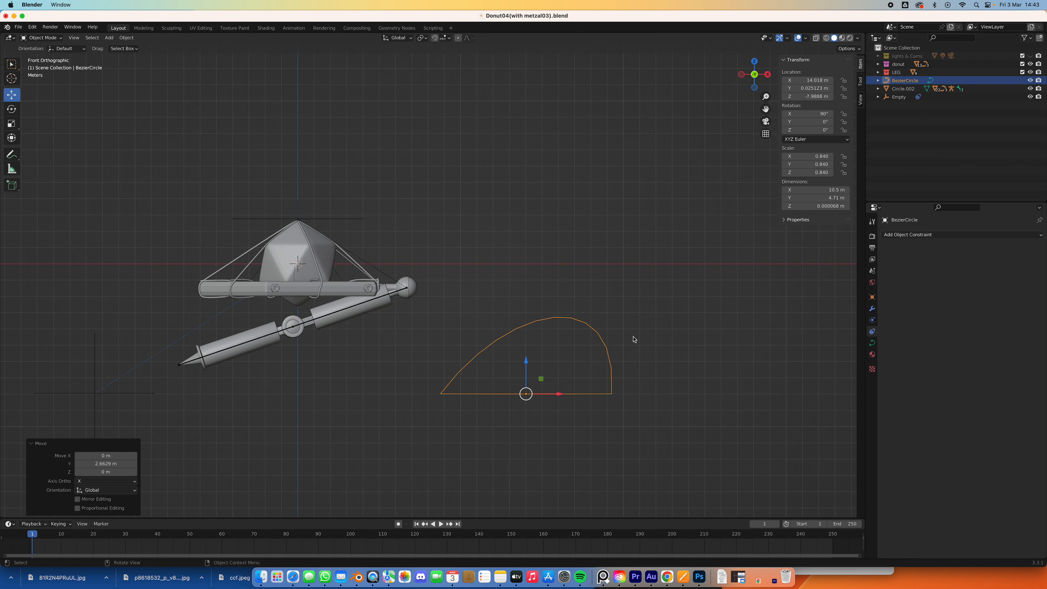
left_click(119, 395)
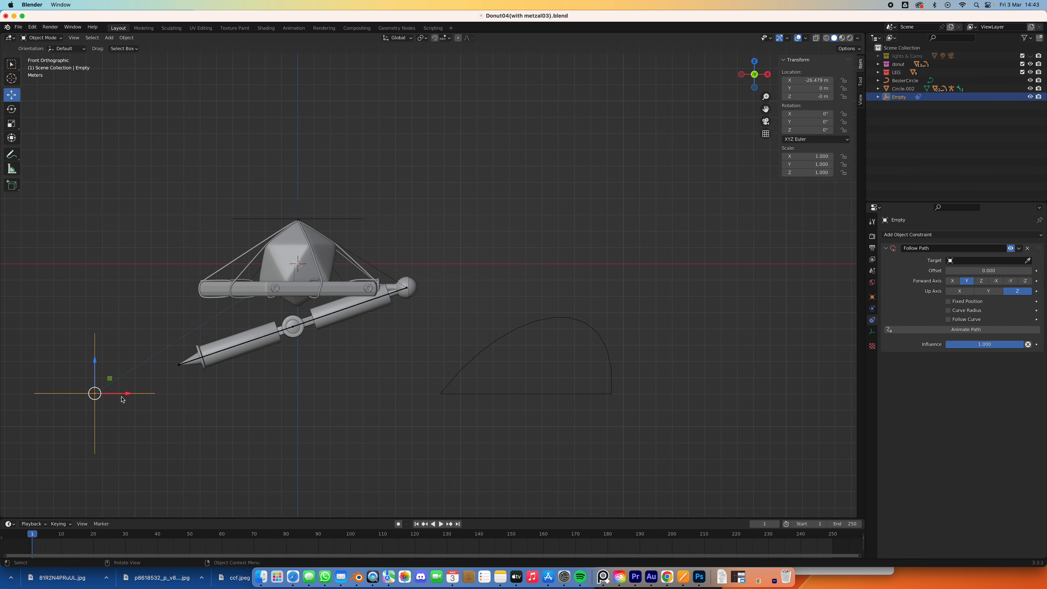
key("g")
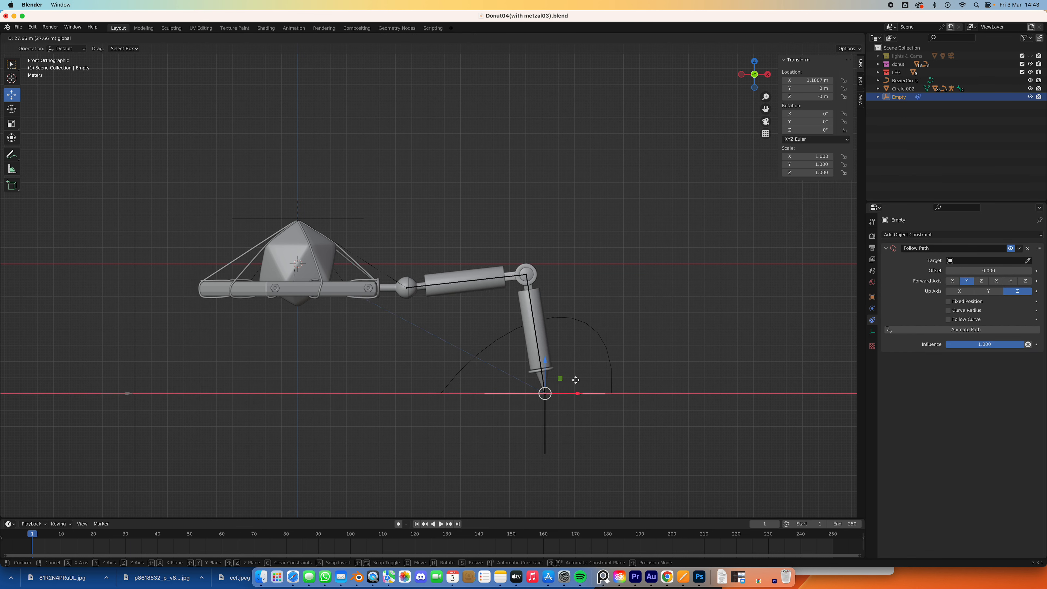
left_click(575, 379)
left_click(816, 79)
type("0")
key("Return")
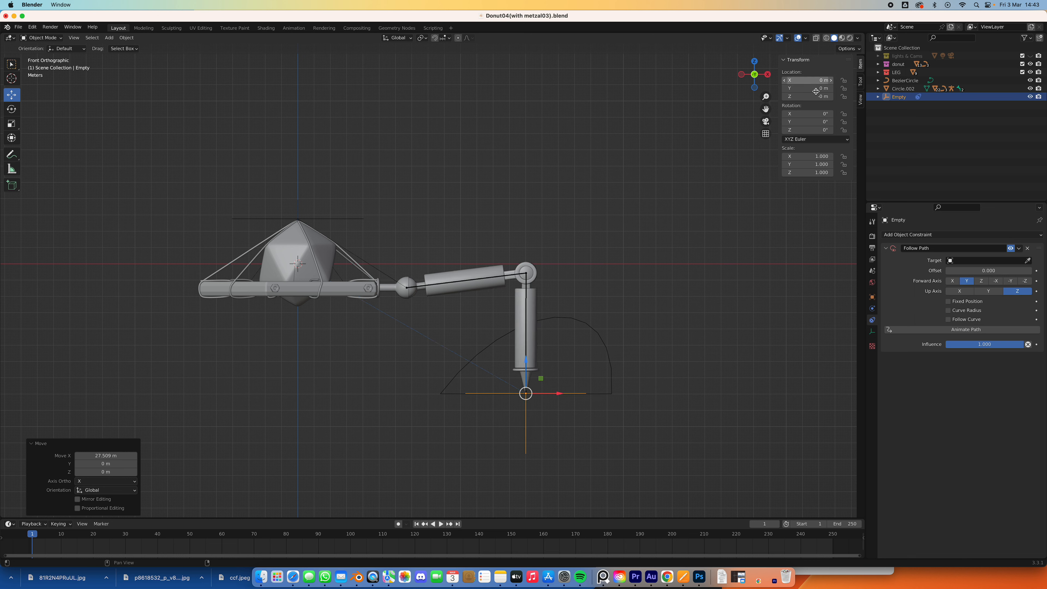
- Apply all transforms to the foot path curve
left_click(587, 322)
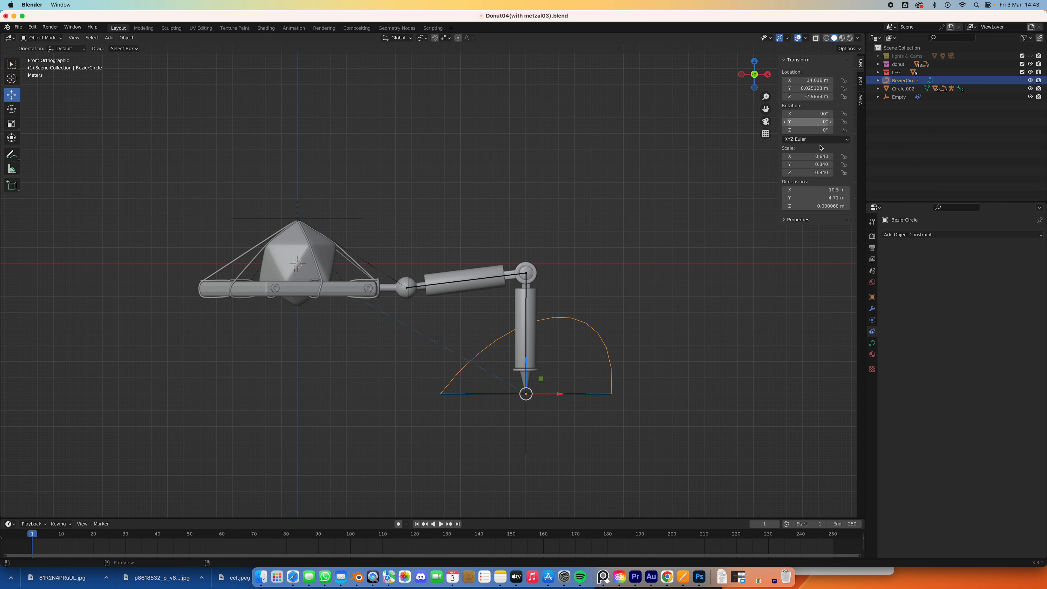
key("ctrl+a")
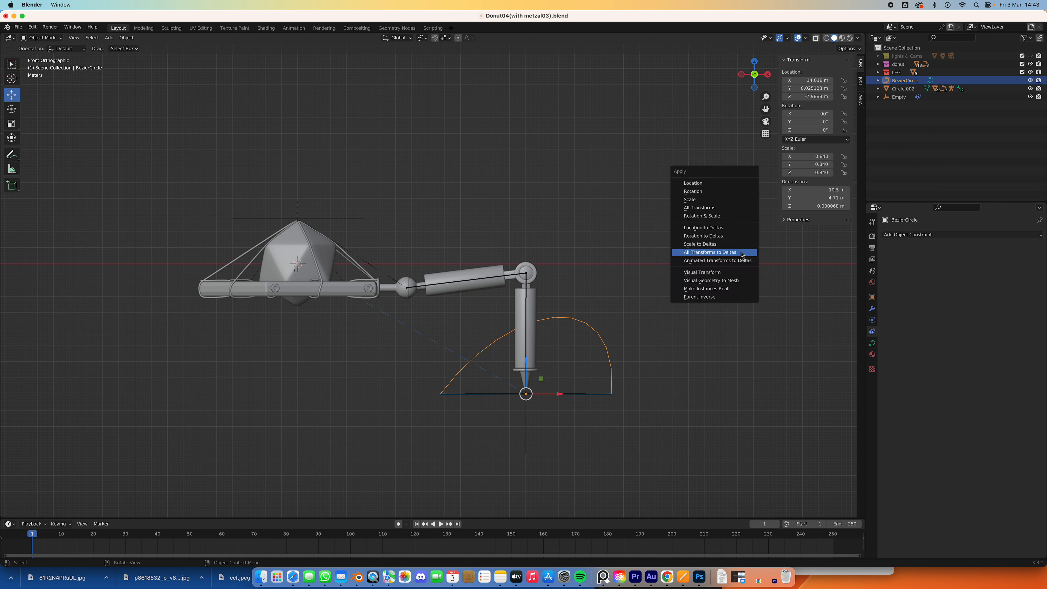
left_click(711, 208)
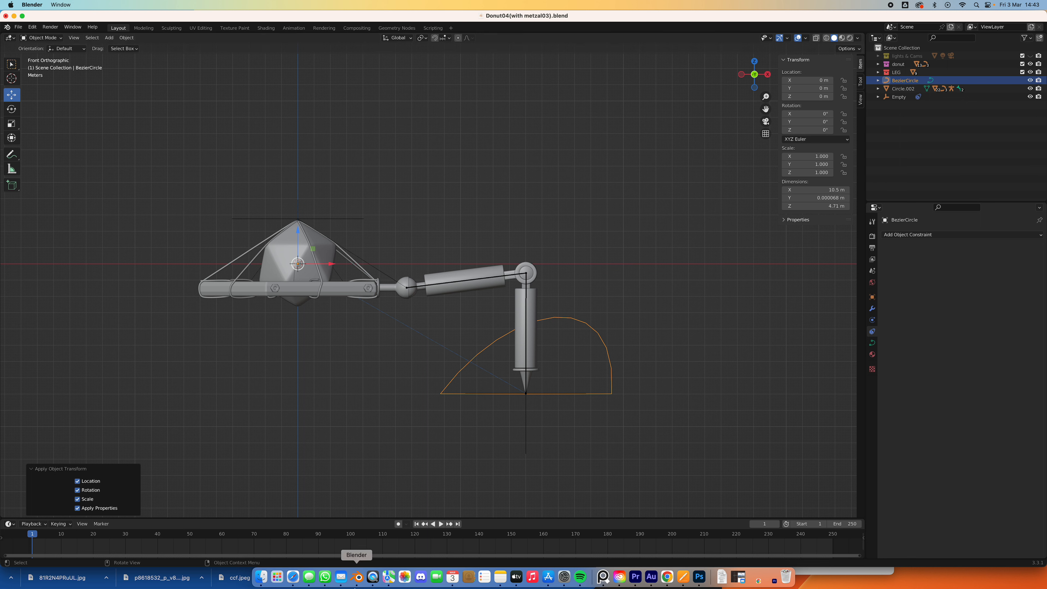
- Set BezierCircle as the target of the empty's Follow Path constraint again
left_click(528, 414)
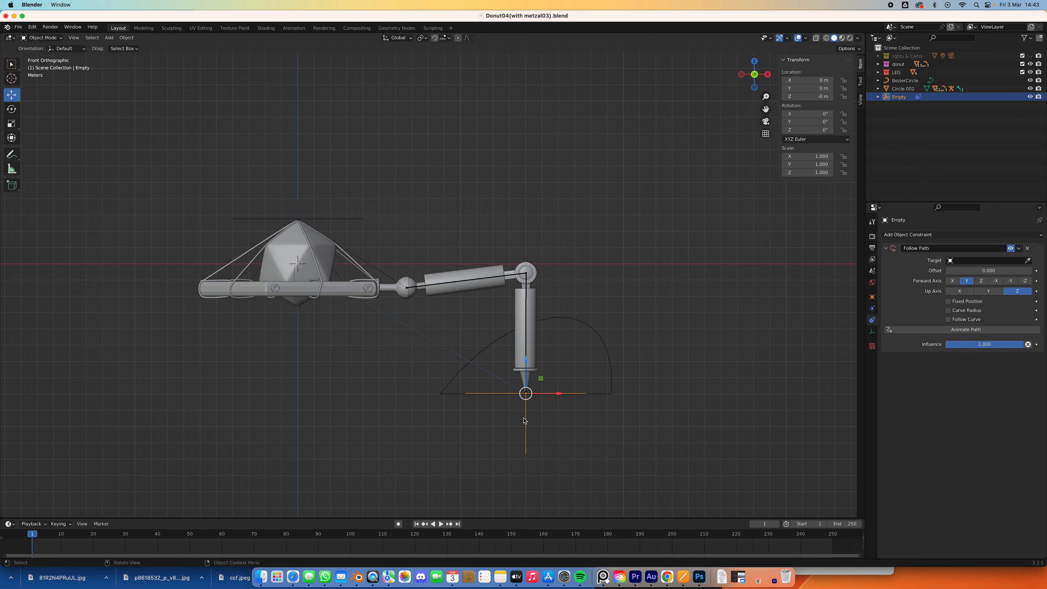
left_click(1027, 260)
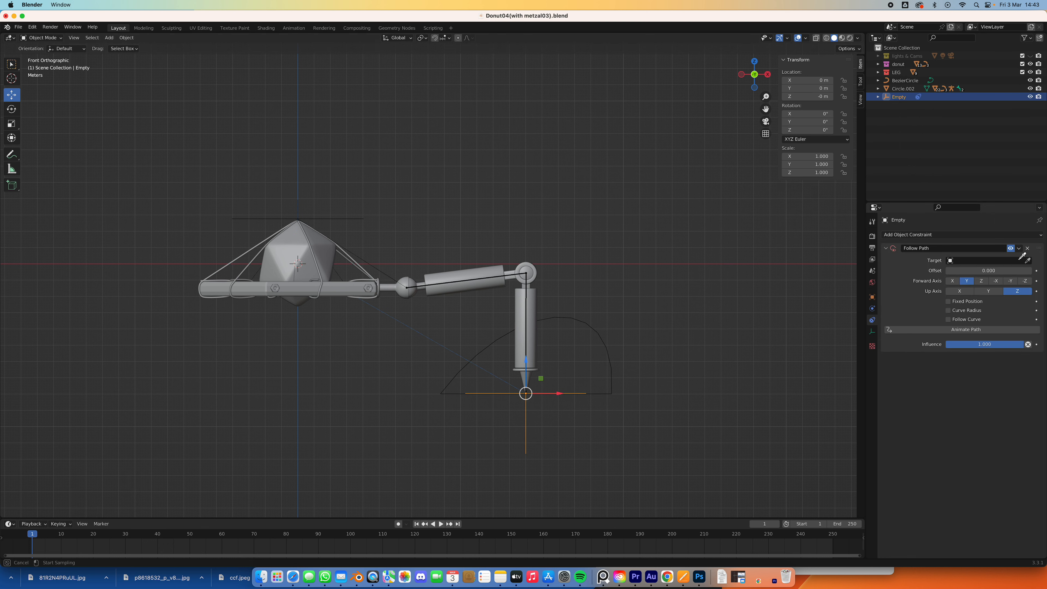
left_click(600, 332)
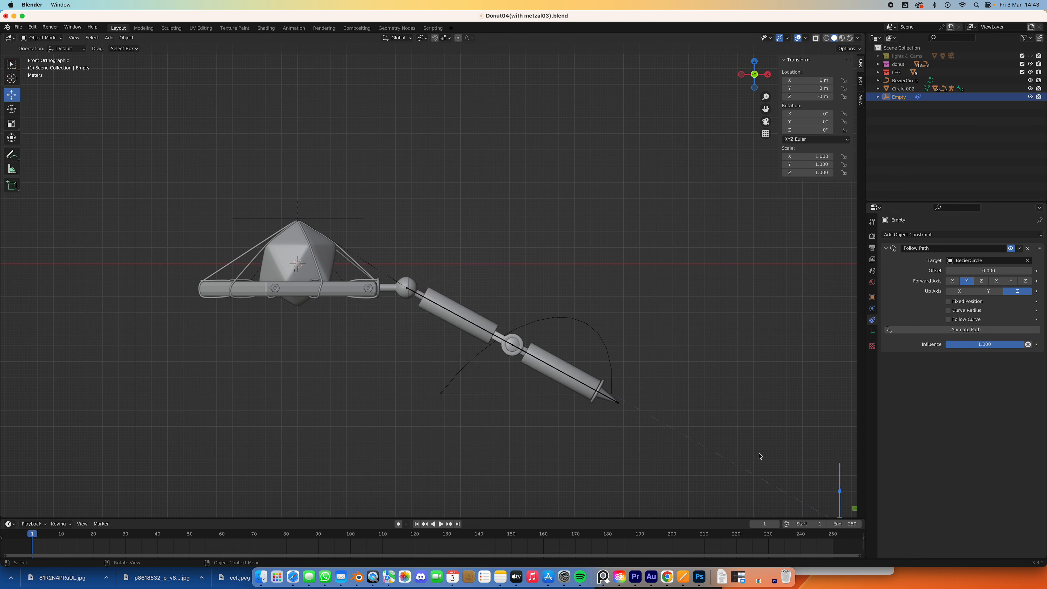
- Move the empty to X -24.469 m, Z 7.9386 m at the path's inner corner, and try a Follow Path offset, undoing it
key("g")
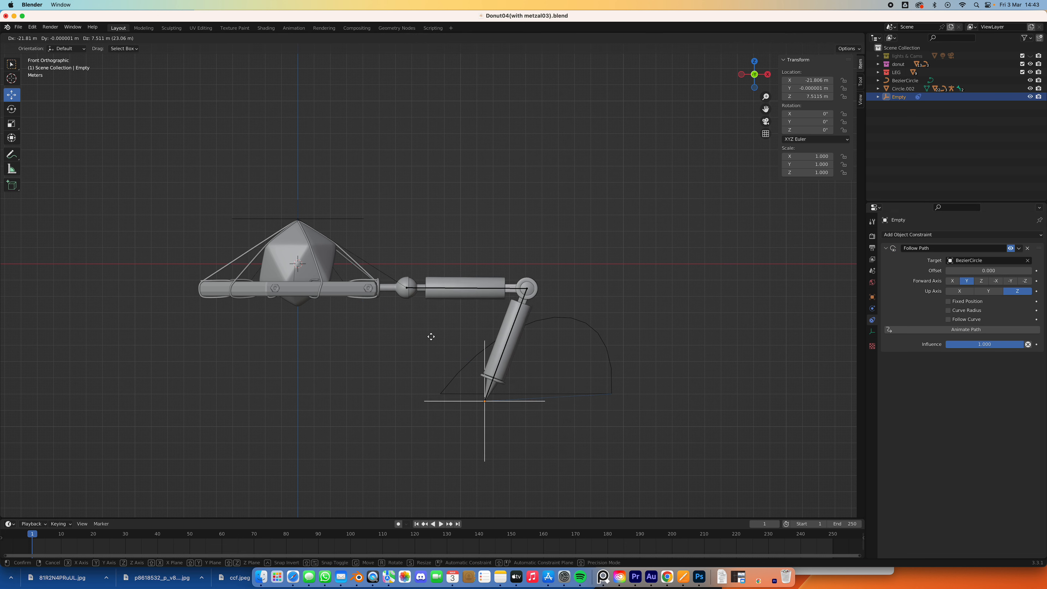
left_click(391, 330)
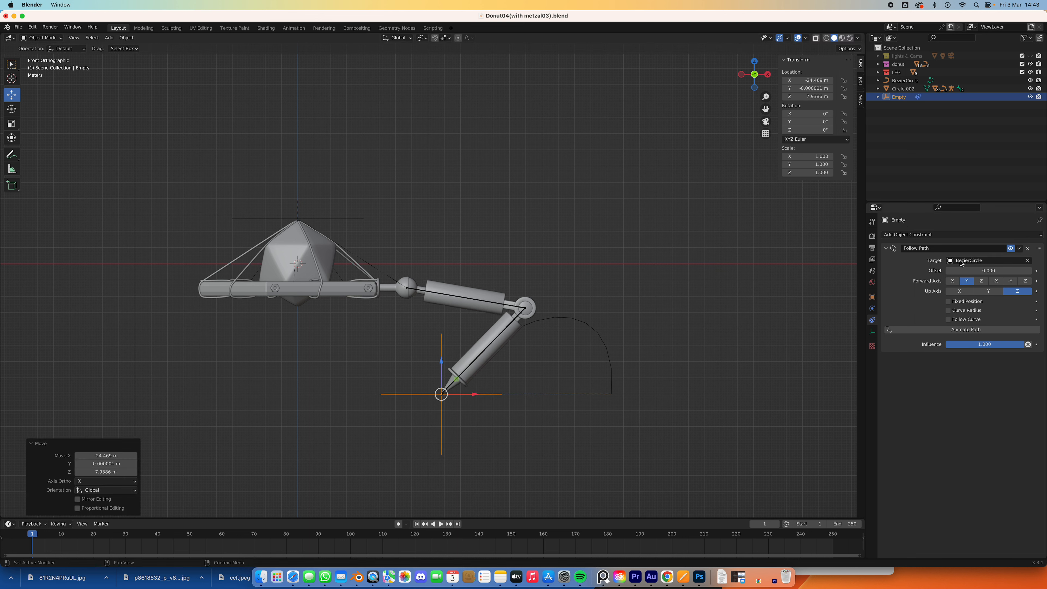
left_click_drag(988, 270, 1026, 271)
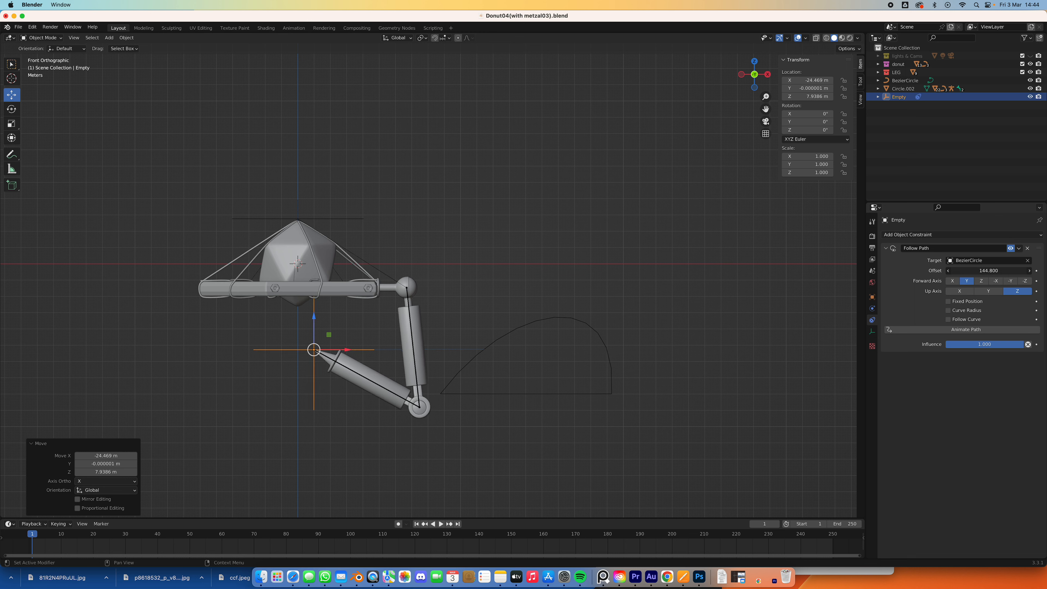
key("super+z")
- Move the empty 10.526 m along X and raise its Follow Path offset to 627.6, bringing it onto the arch's crest
left_click_drag(472, 395, 646, 391)
left_click_drag(1006, 270, 1046, 270)
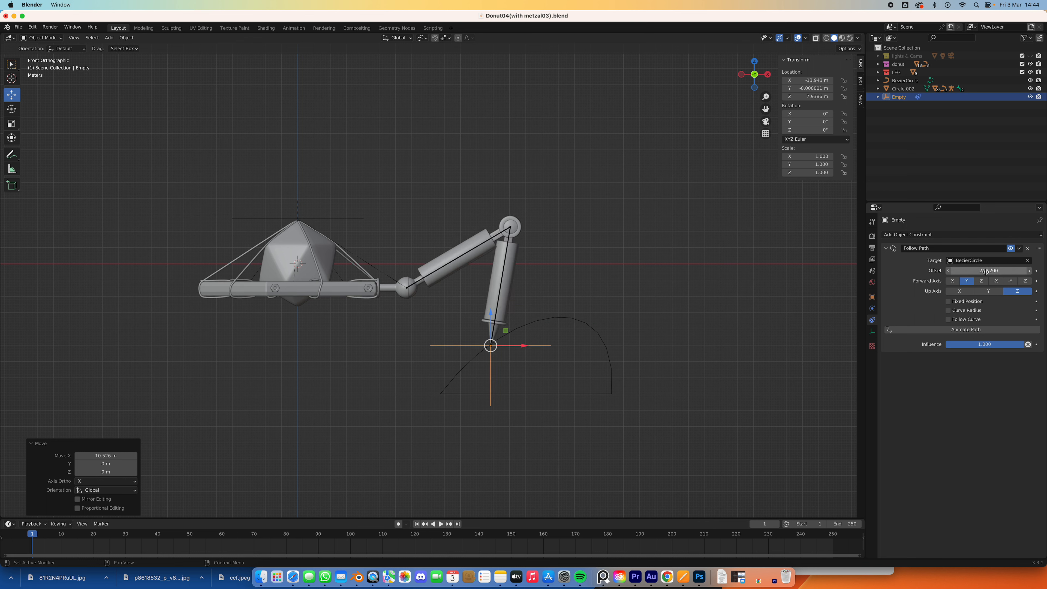
left_click_drag(989, 271, 1022, 271)
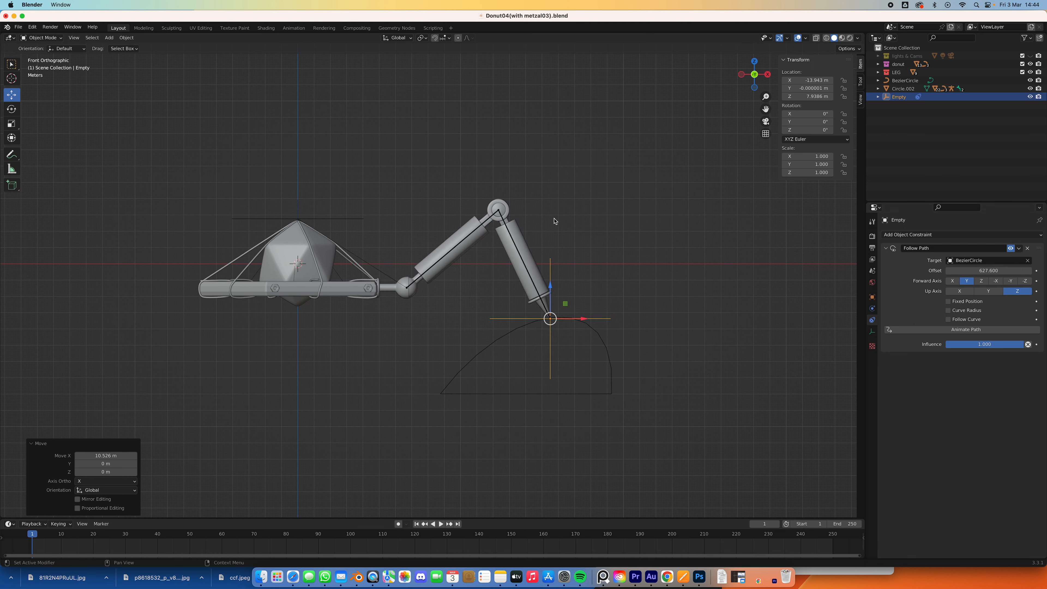
- Edit the foot path curve, lowering the outer control point's upper handle to X 19.273 m, Z -3.4339 m
left_click(596, 335)
key("Tab")
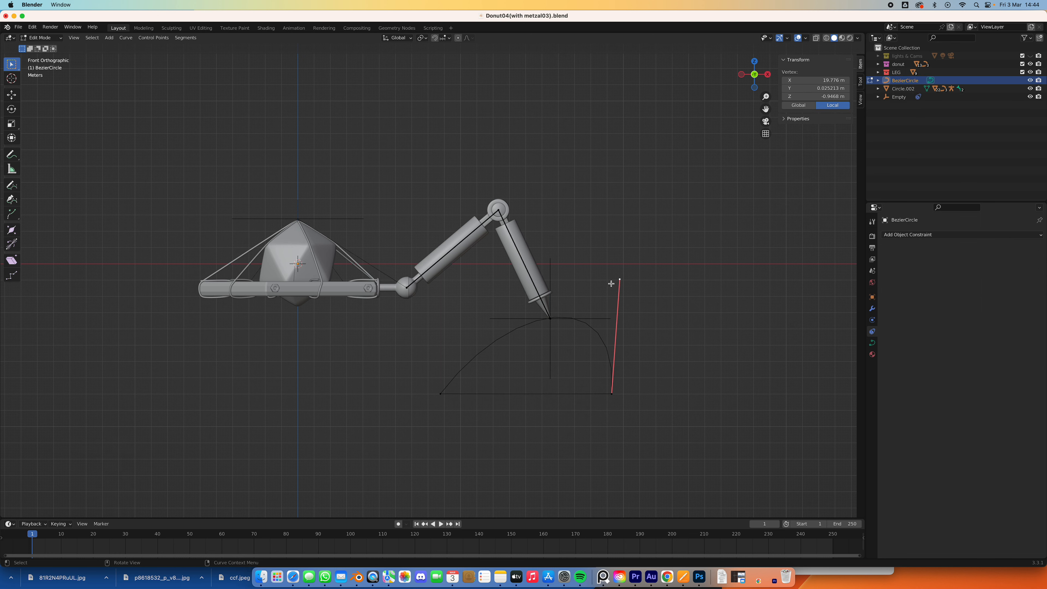
left_click_drag(622, 291, 613, 333)
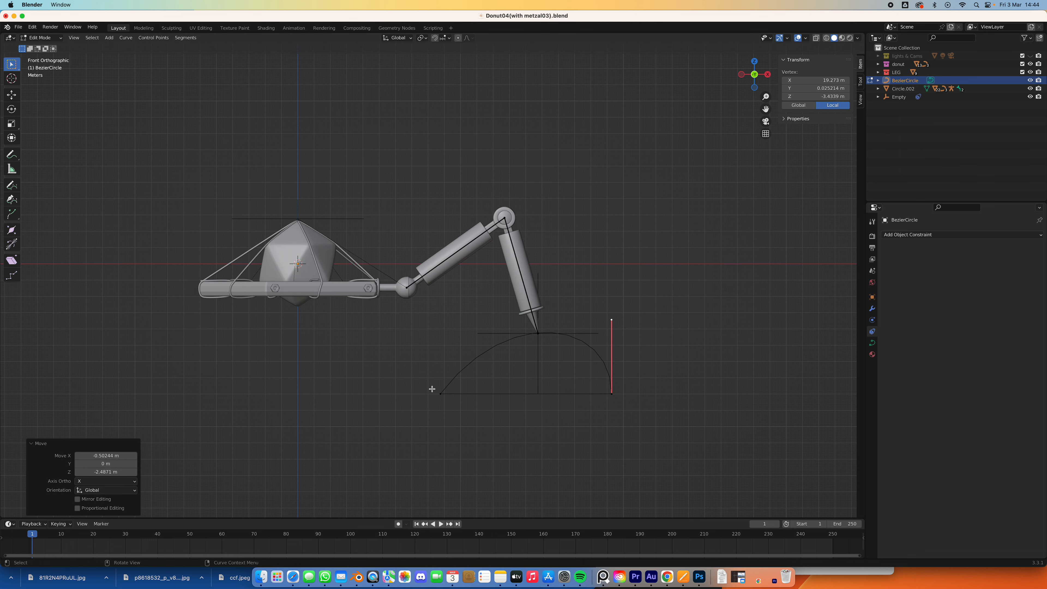
- Move the inner control point's upper handle to about X 14.868 m, Z -3.0653 m, and shift its other handle 1.9595 m along X
left_click(440, 392)
left_click_drag(508, 307, 537, 316)
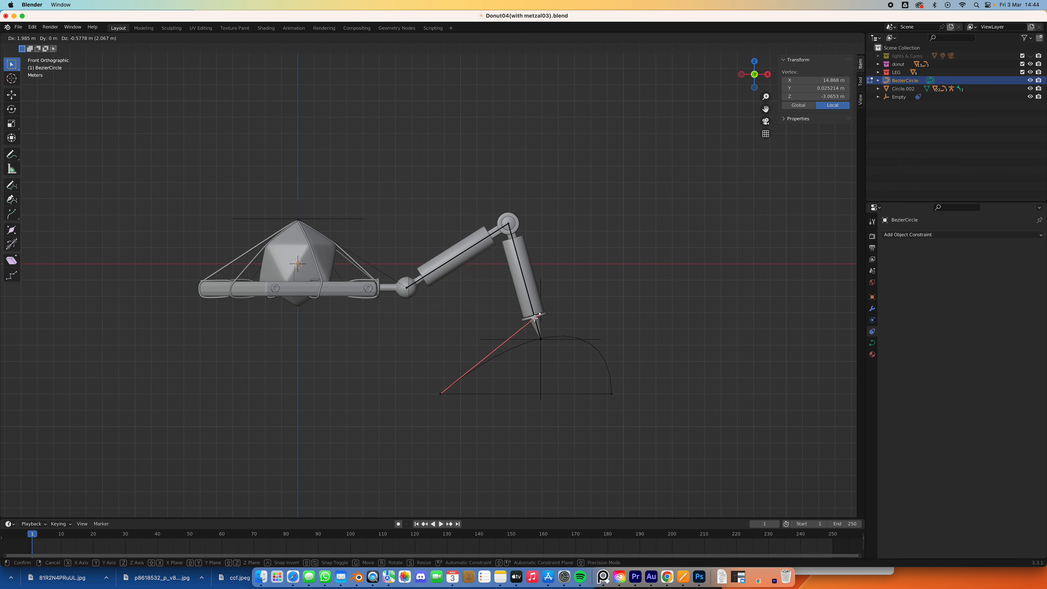
left_click(444, 395)
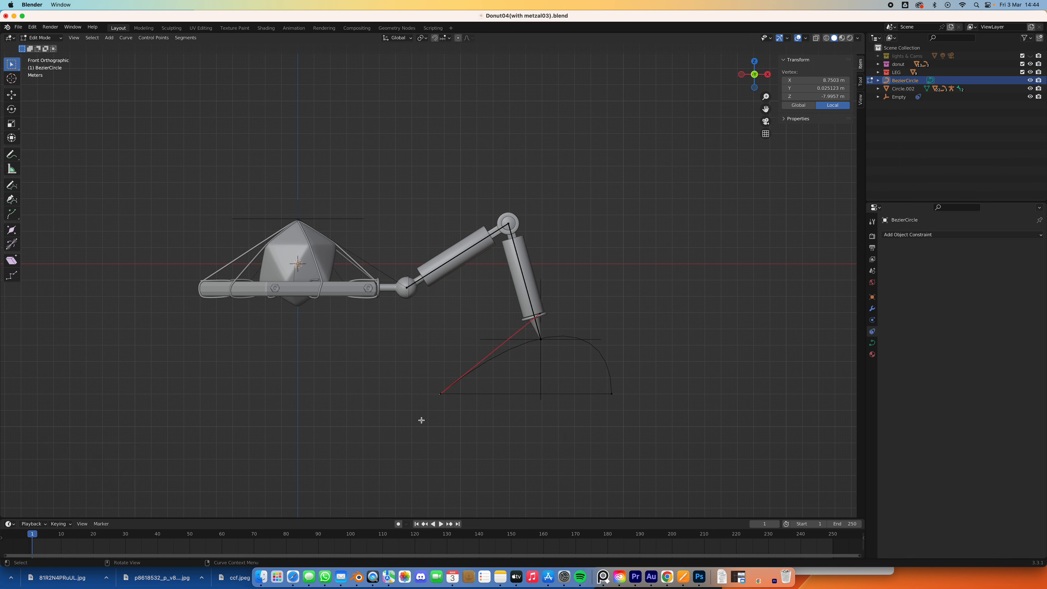
left_click(451, 413)
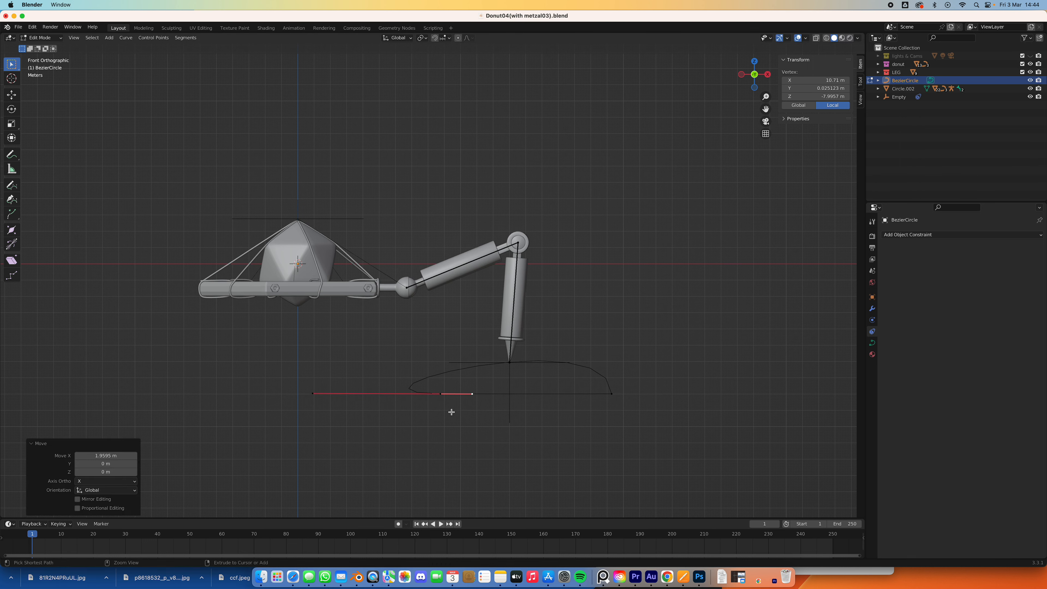
- Undo the handle's X shift, move the foot path's inner control point 1.4571 m along X and -0.025122 m along Z, and leave Edit Mode
key("ctrl+z")
left_click_drag(413, 412, 465, 387)
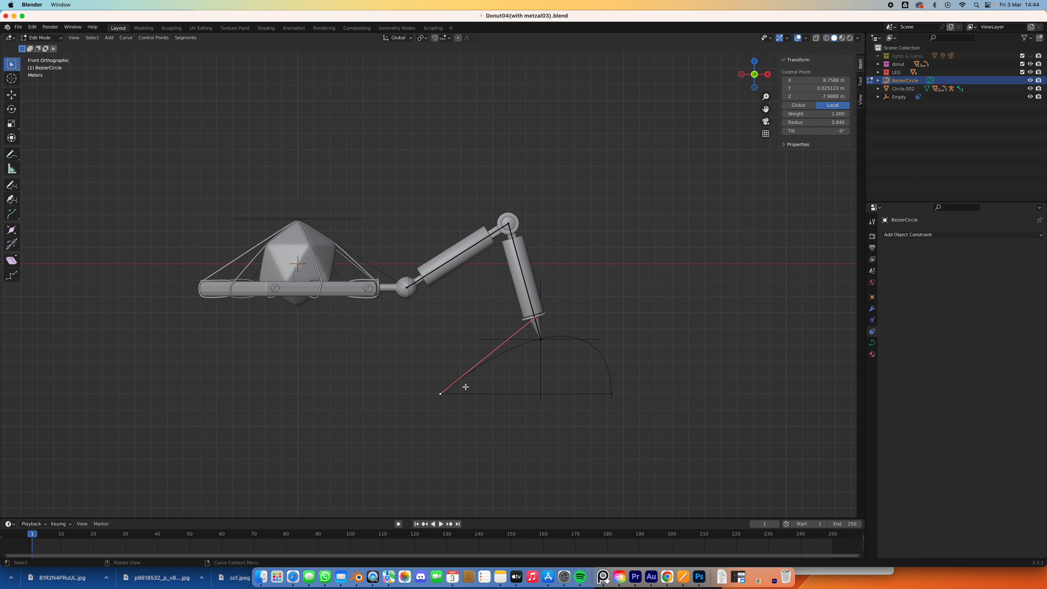
key("g")
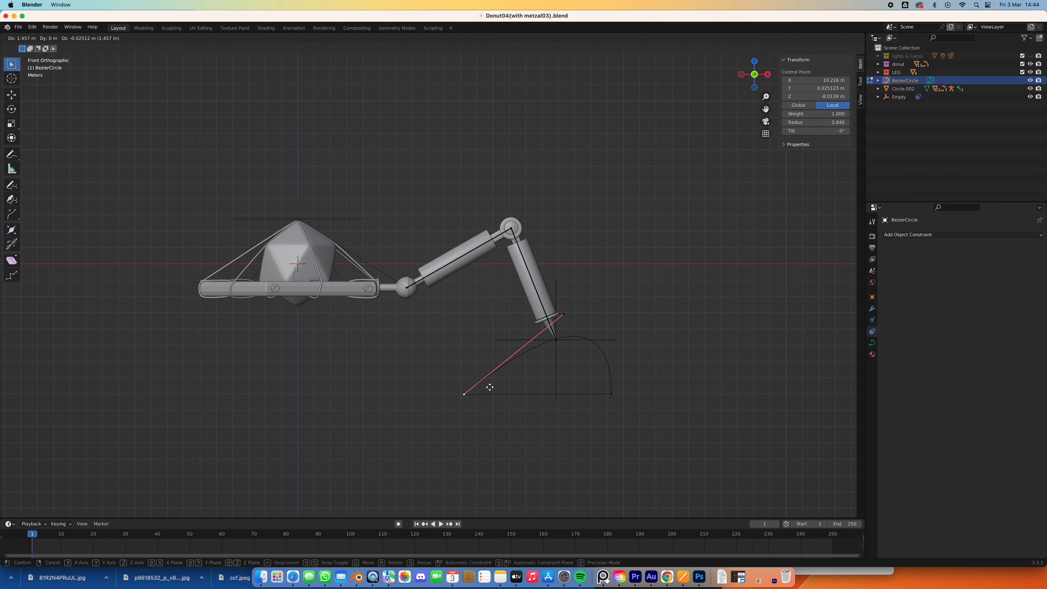
left_click(490, 387)
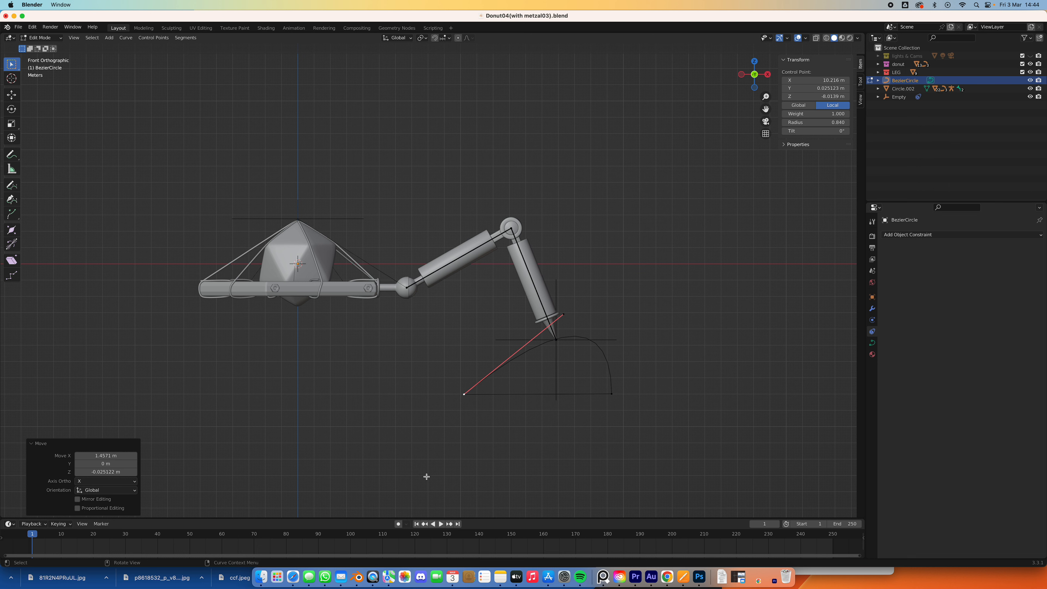
left_click(596, 347)
key("Tab")
- Set the empty's Follow Path offset to 0 and keyframe it at frame 1
left_click(600, 340)
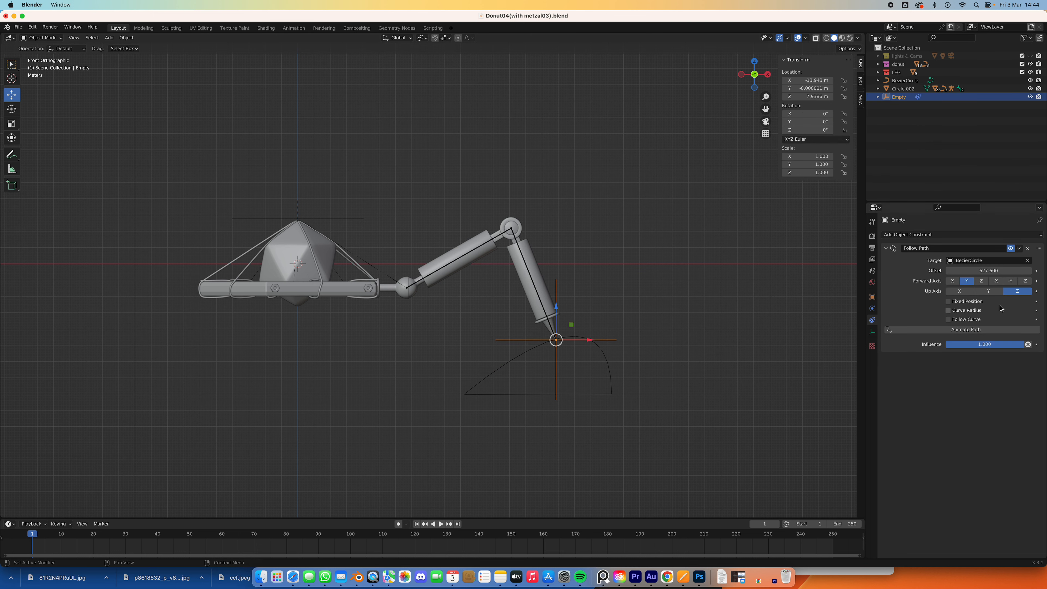
mouse_move(988, 270)
left_mouse_down()
mouse_move(864, 271)
mouse_move(1001, 271)
left_mouse_up()
left_click(1001, 271)
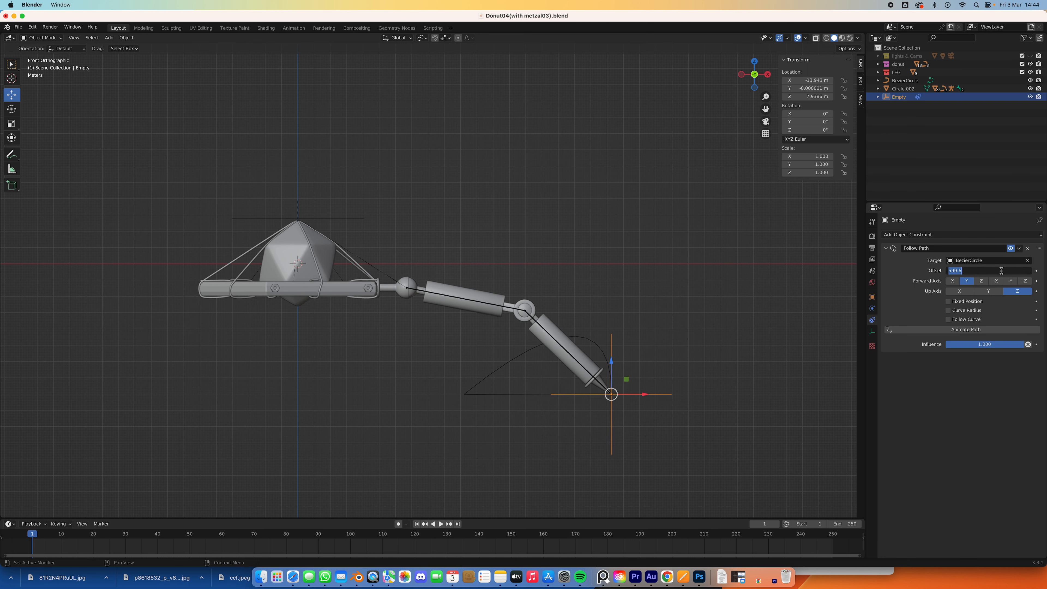
type("0")
key("Return")
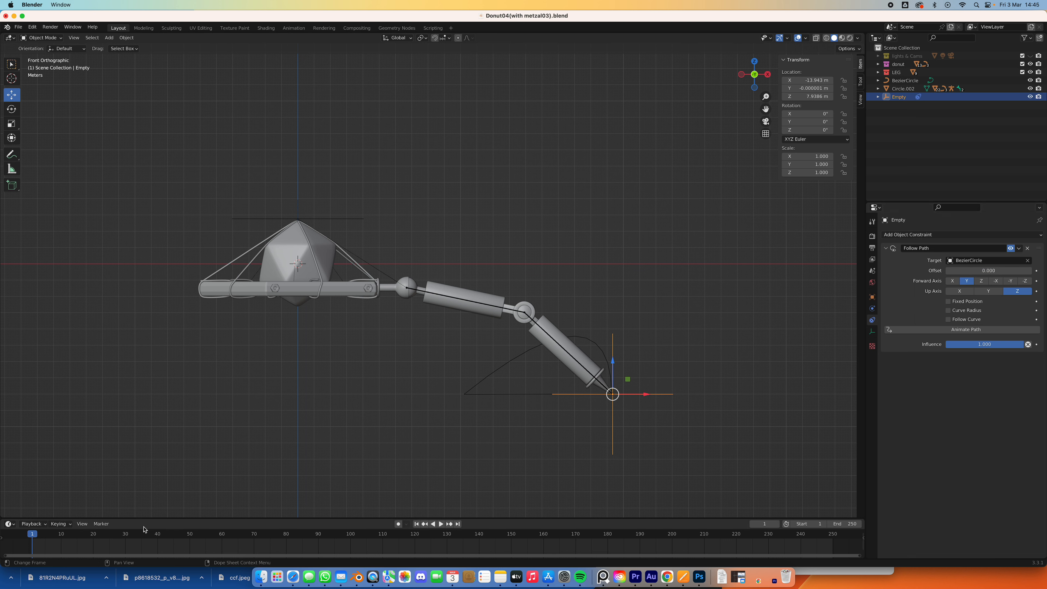
key("i")
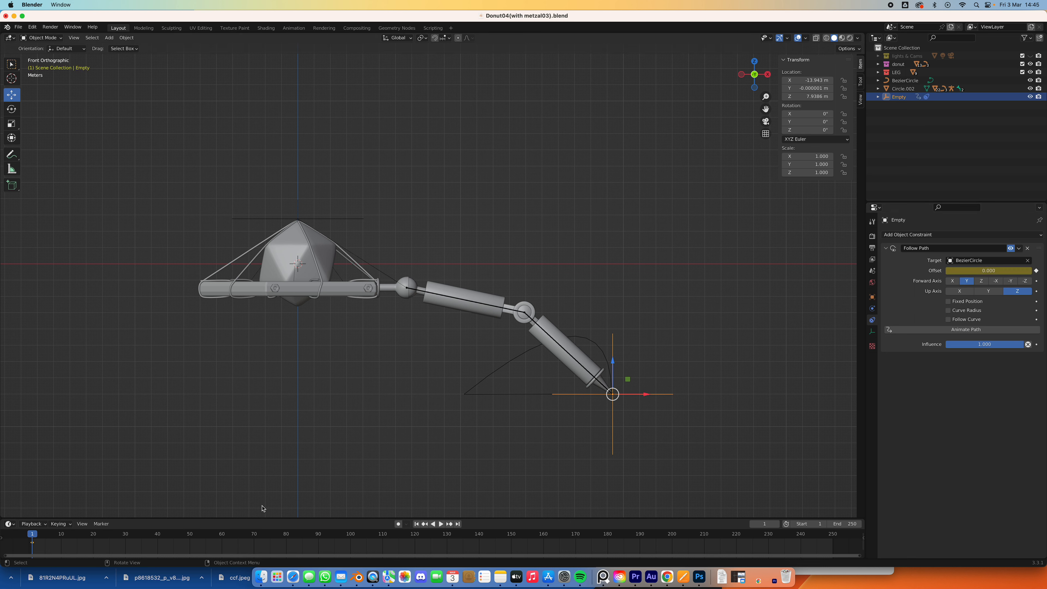
- At frame 20, set the empty's Follow Path offset to 100 and keyframe it
left_click(94, 536)
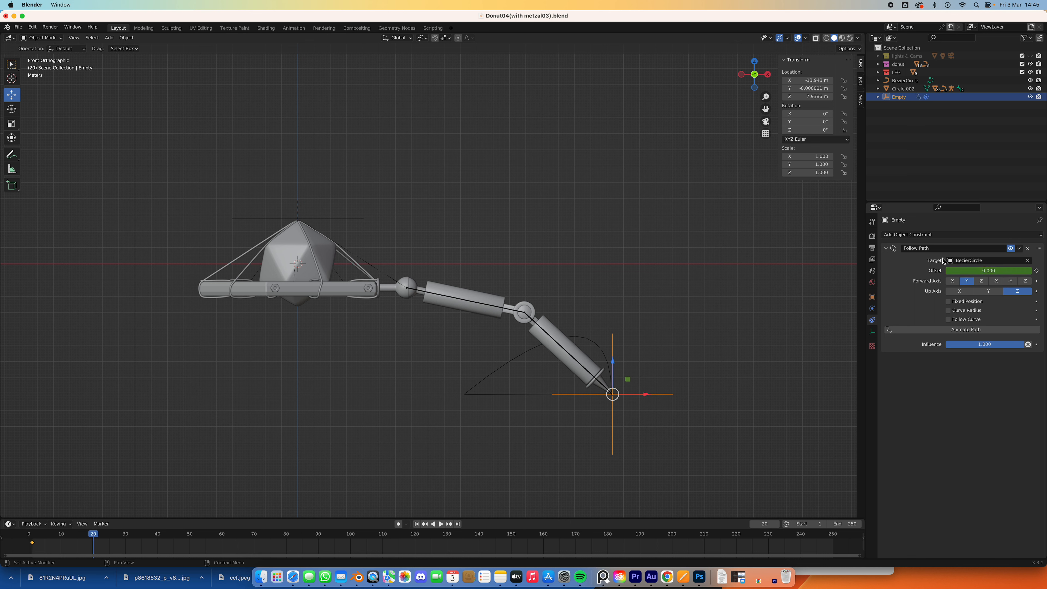
left_click(1002, 271)
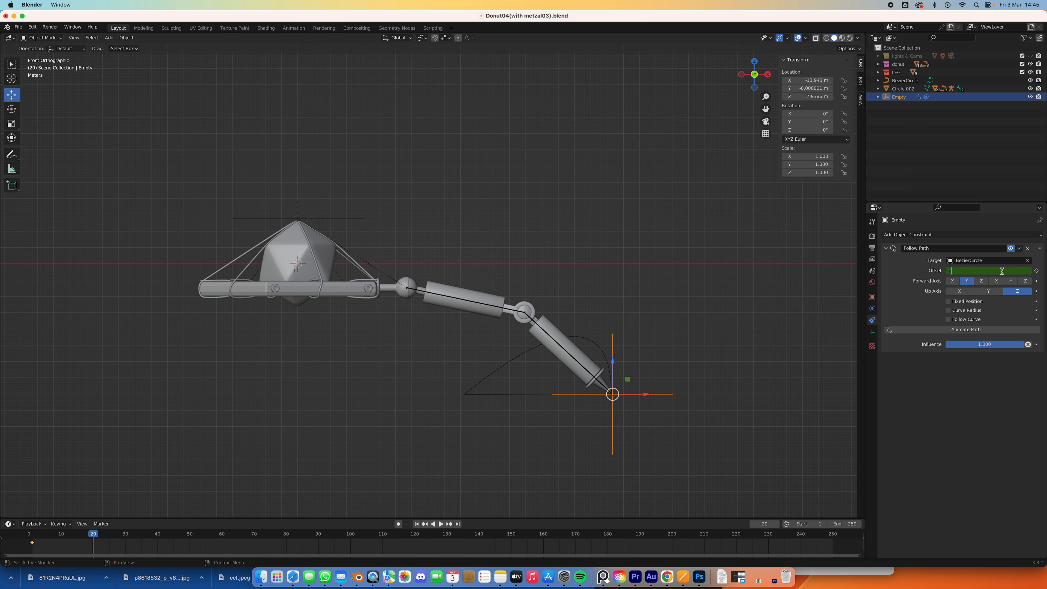
type("100")
key("Return")
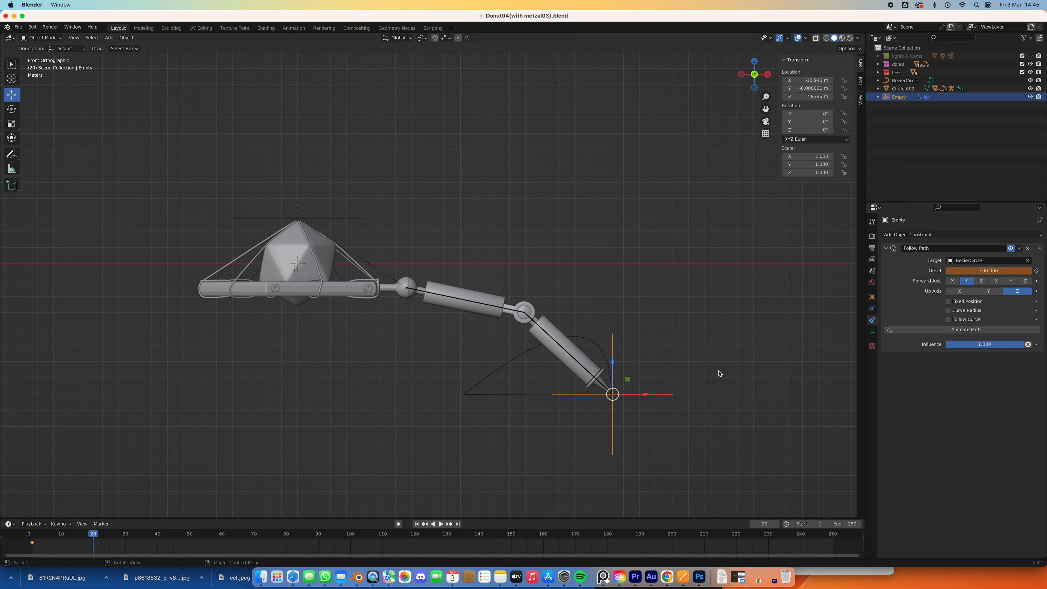
left_click(1036, 271)
left_click_drag(56, 533, 94, 538)
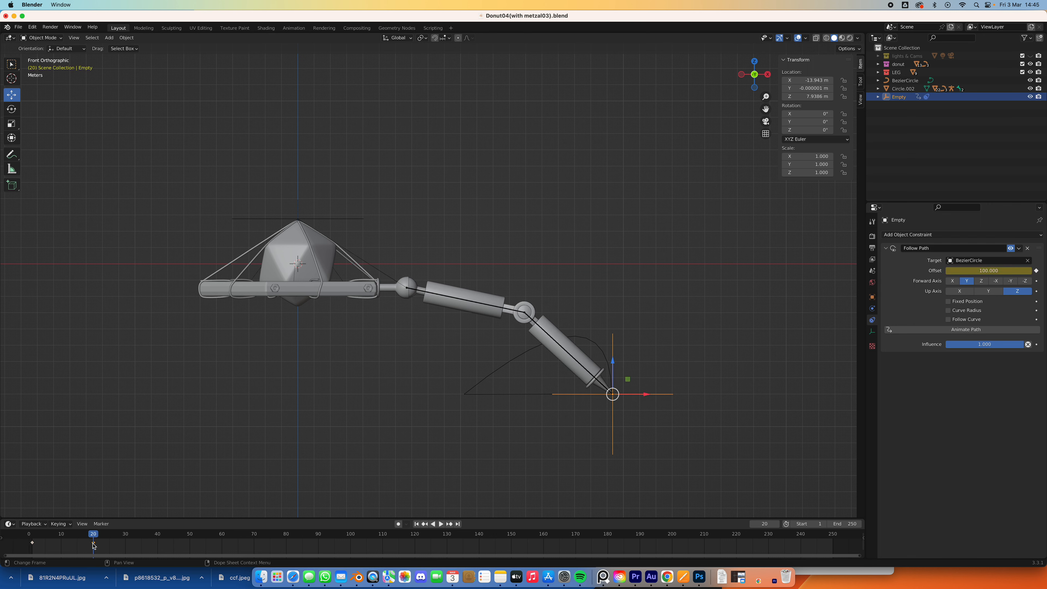
right_click(94, 545)
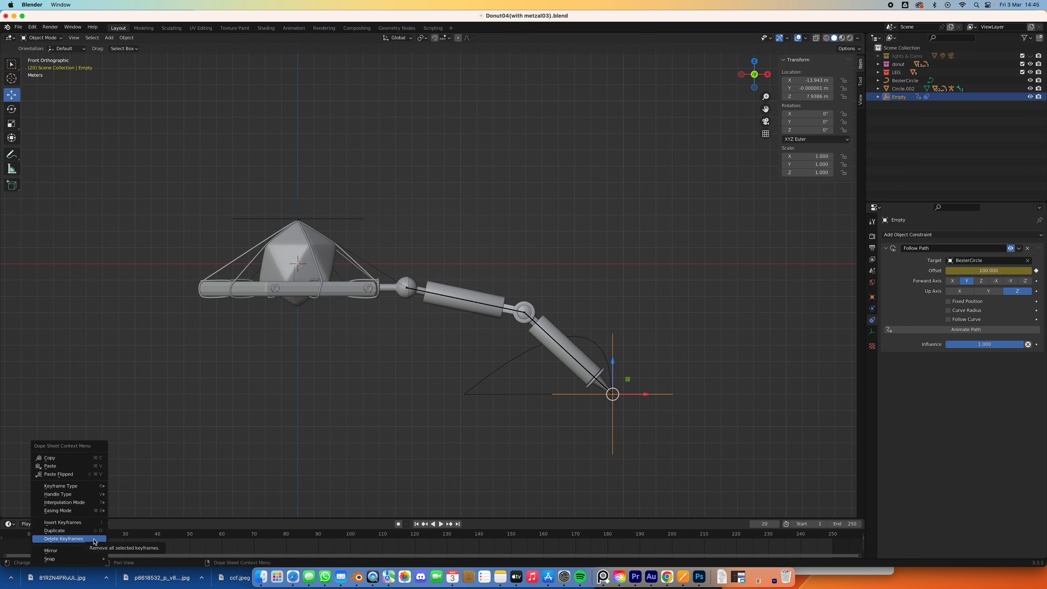
mouse_move(95, 506)
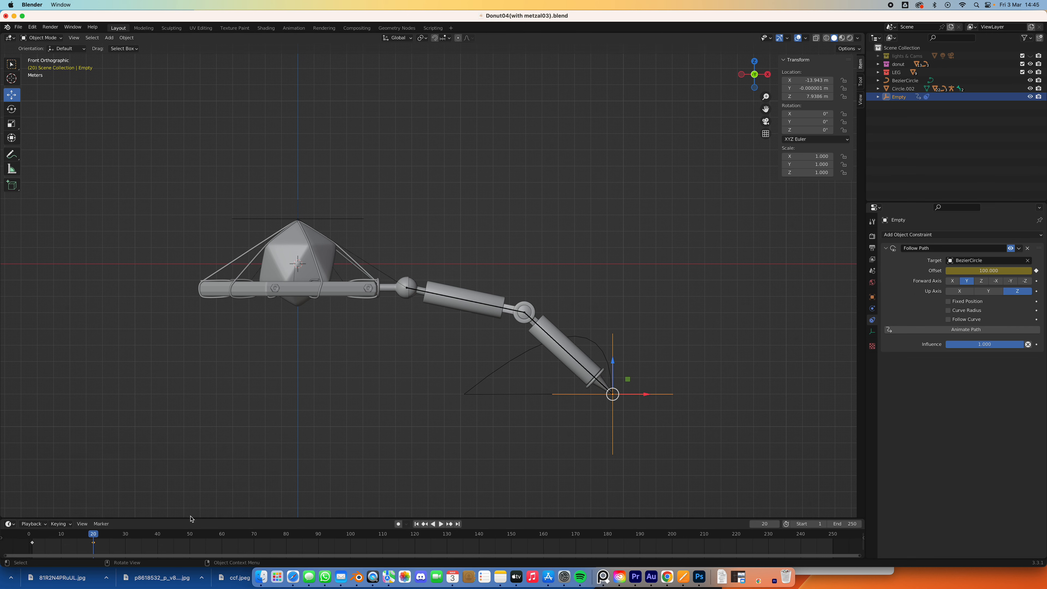
- Enlarge the timeline area, switch it to the Graph Editor and frame the whole offset curve
left_click_drag(152, 518, 42, 459)
left_click(7, 469)
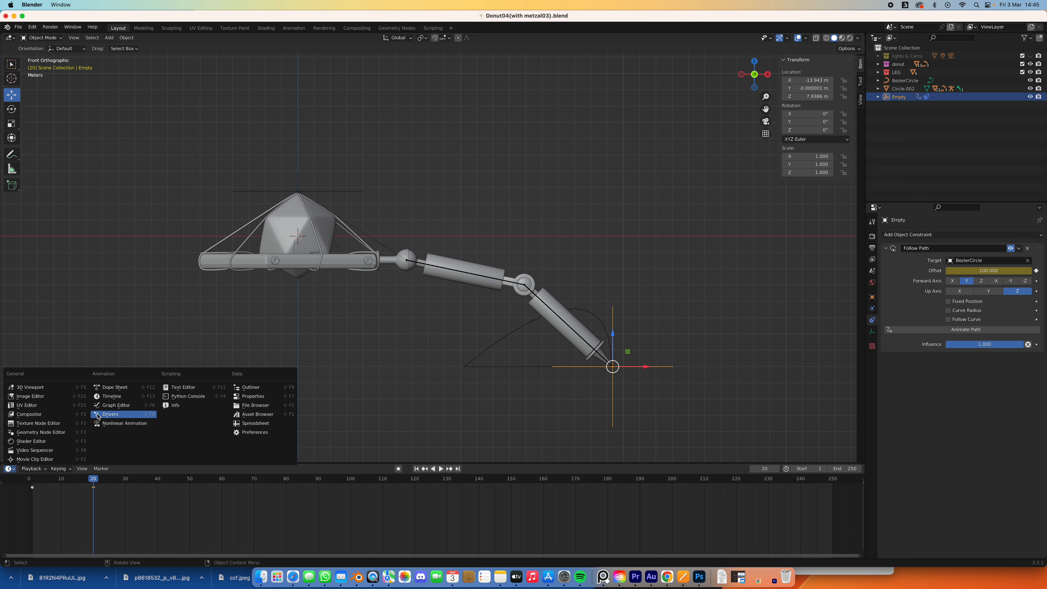
left_click(120, 406)
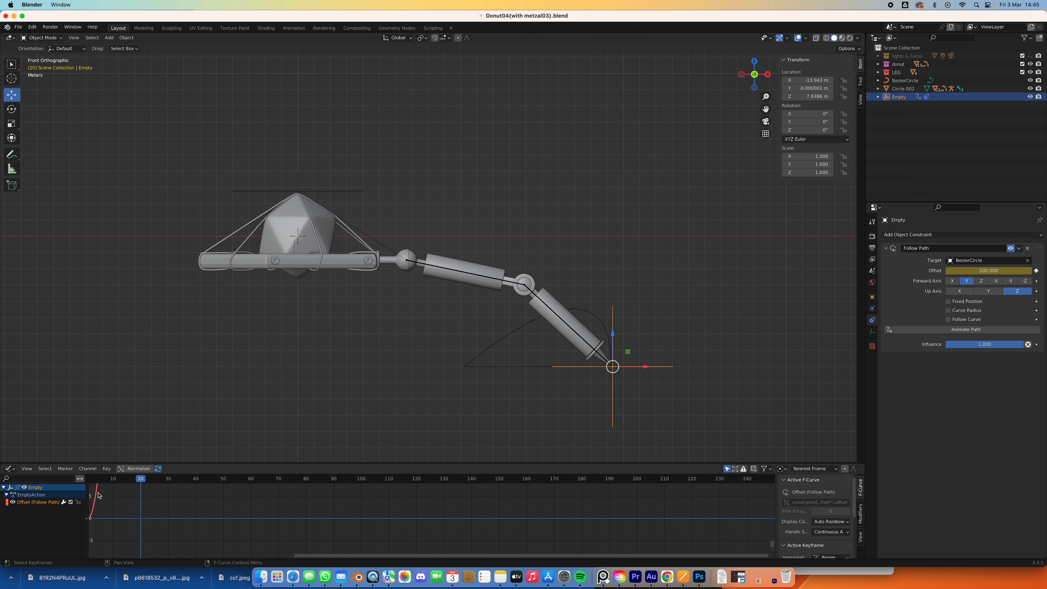
left_click(27, 469)
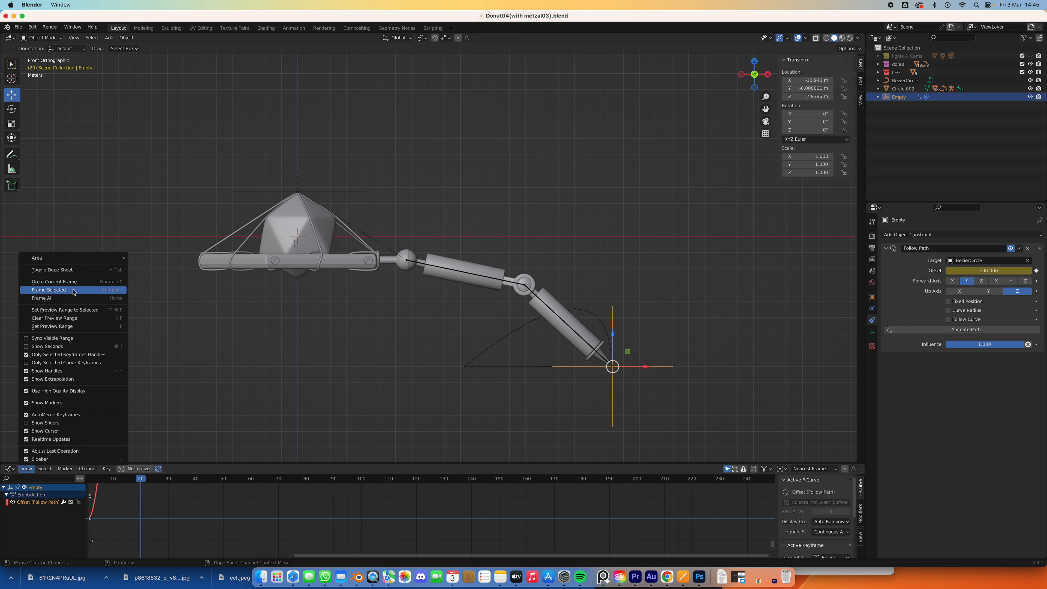
left_click(69, 298)
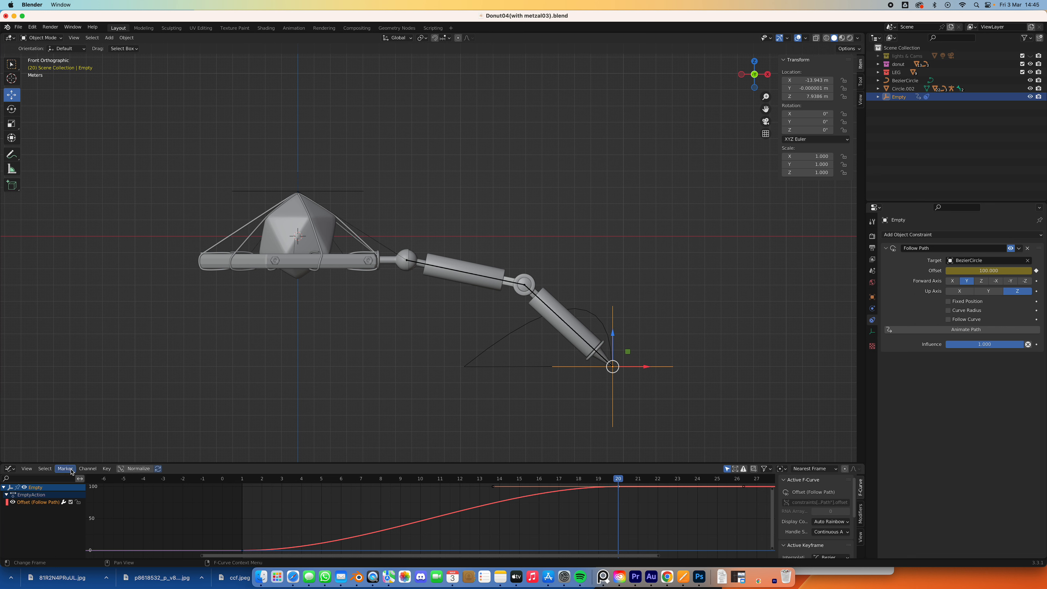
- Make the offset curve's interpolation linear and add a Cycles F-Curve modifier so the motion repeats
left_click(107, 470)
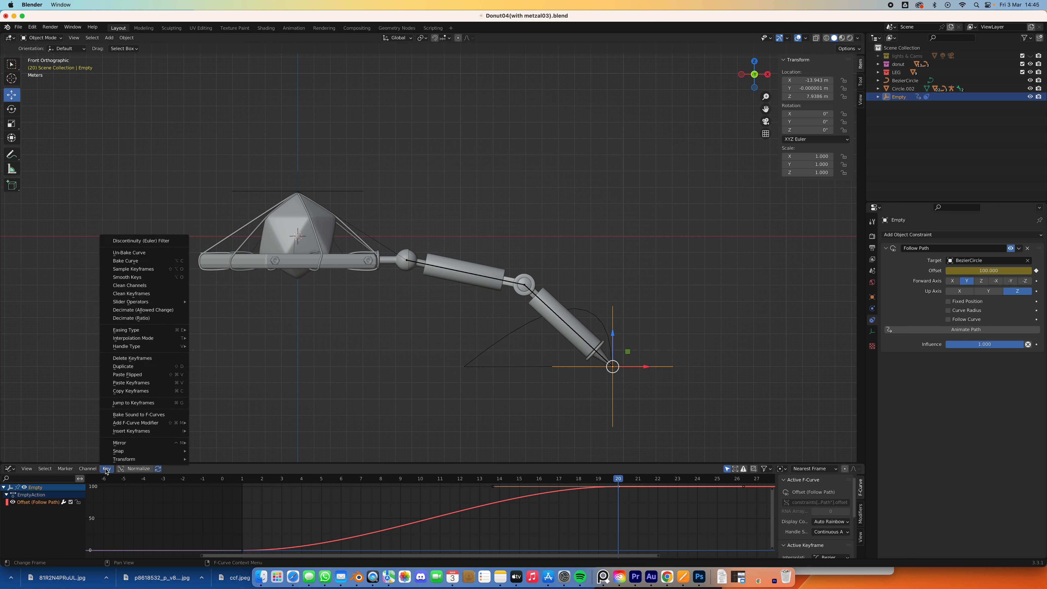
mouse_move(179, 426)
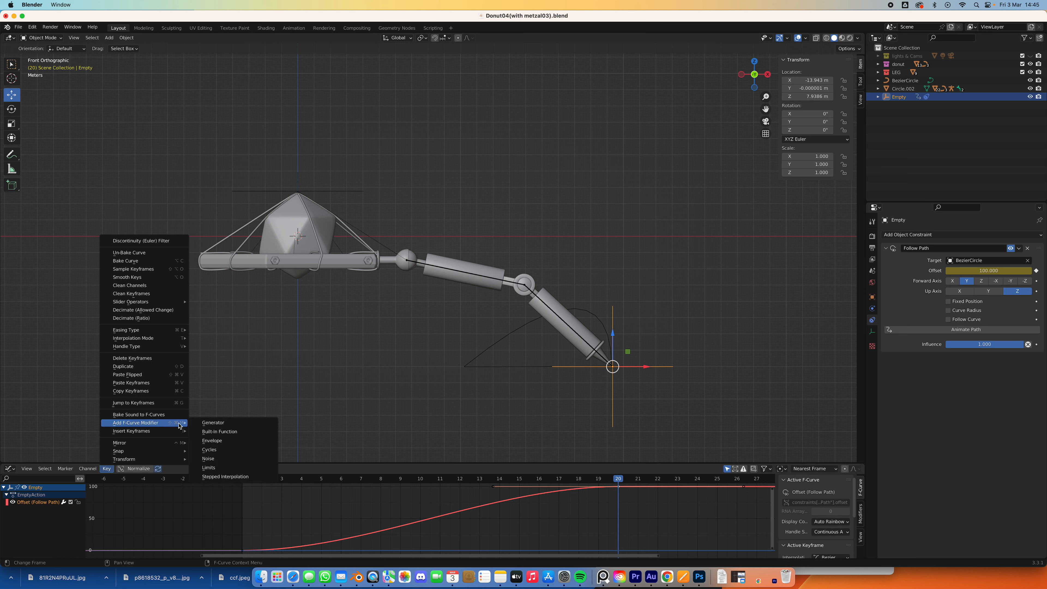
left_click(239, 449)
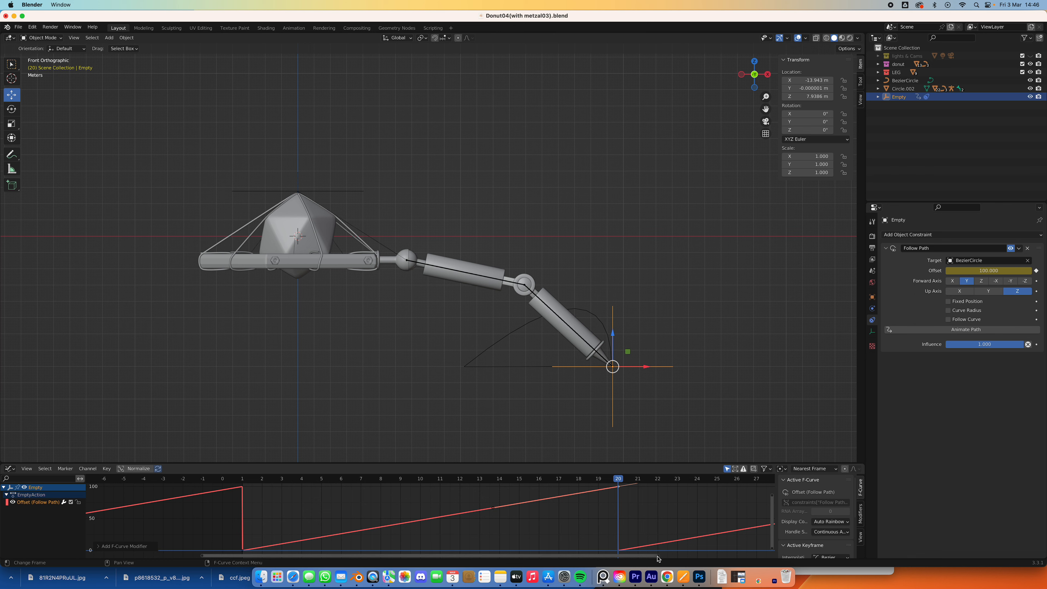
left_click_drag(658, 559, 769, 559)
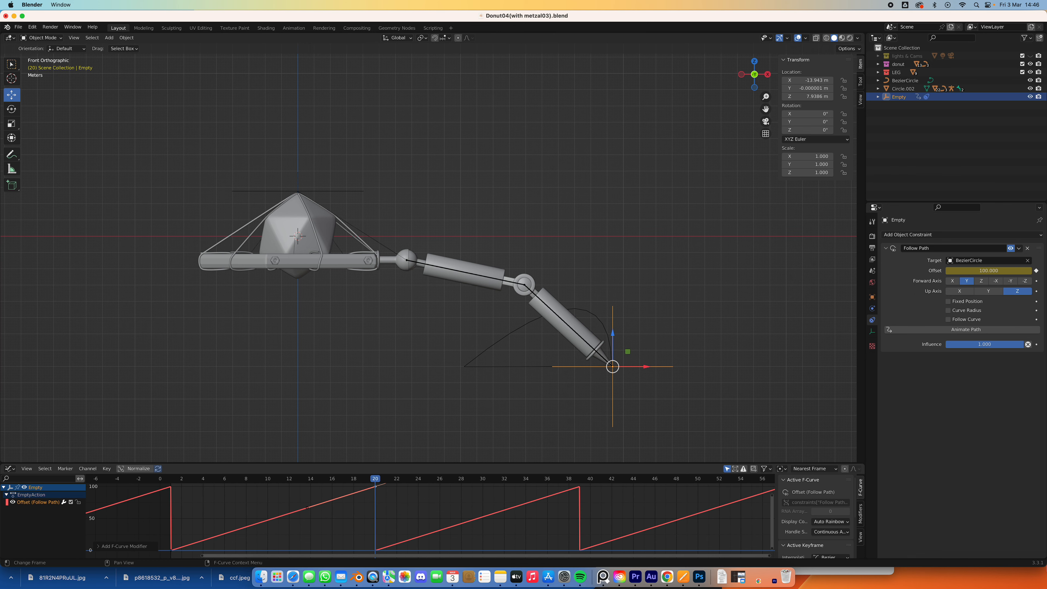
- Switch the Graph Editor area back to the Timeline and play the looping leg animation to check it
left_click(9, 469)
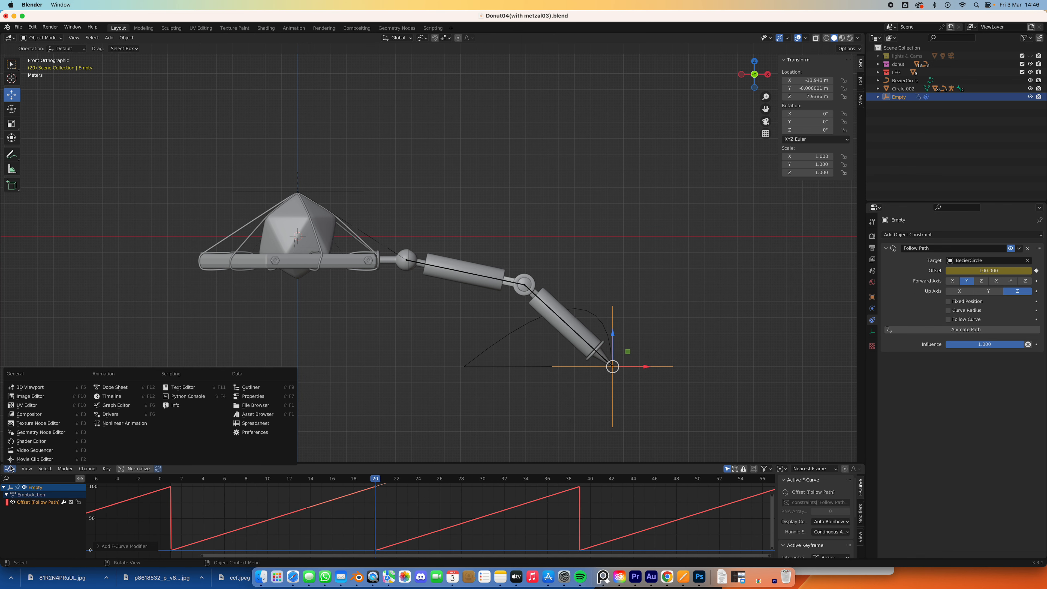
left_click(112, 396)
key("space")
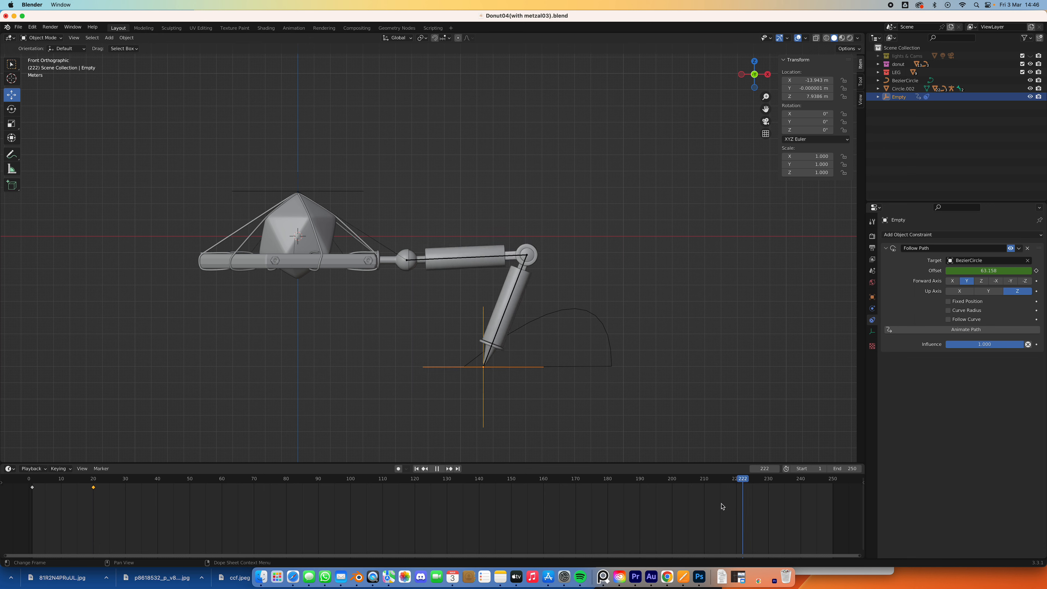
key("Escape")
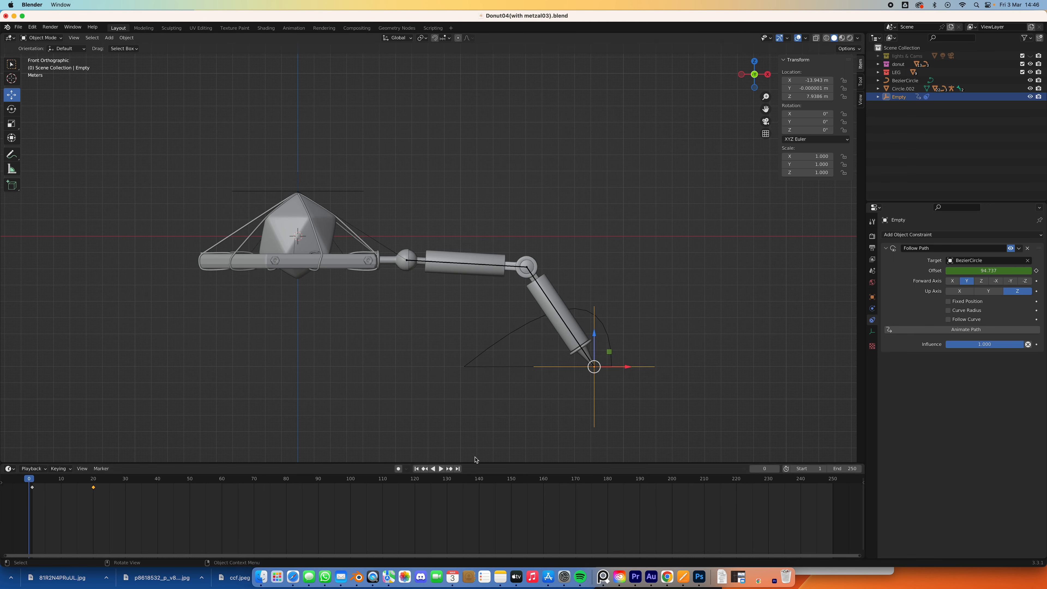
left_click(442, 468)
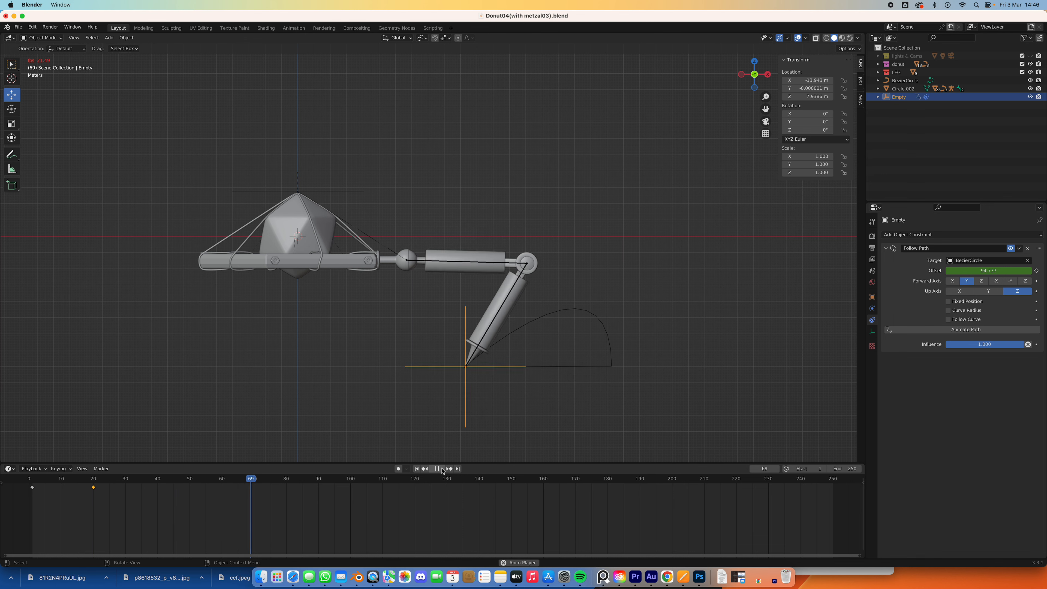
left_click(442, 469)
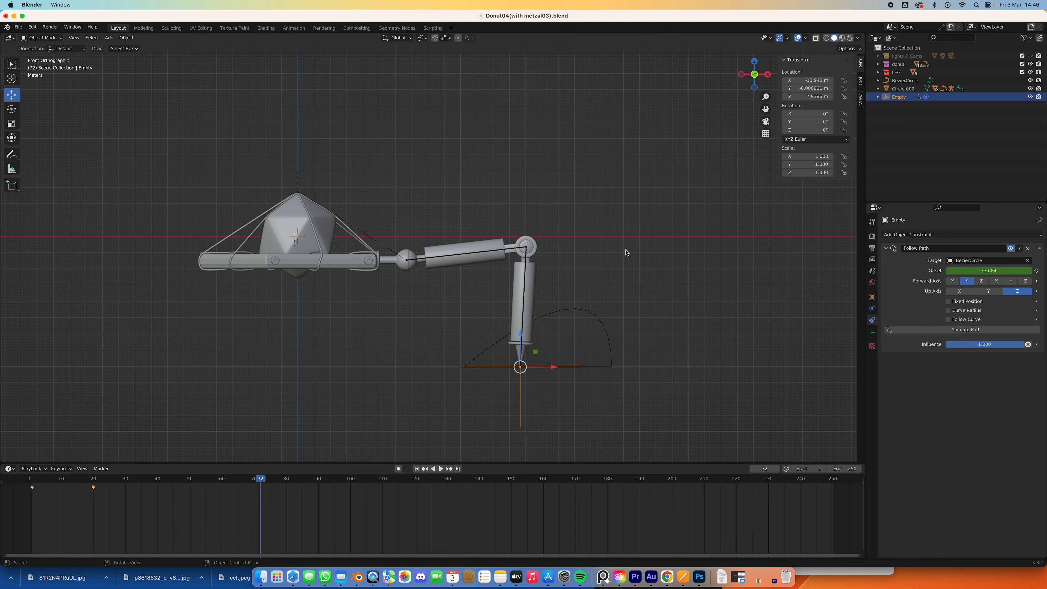
- Try raising the body's control circle 2.3551 m along Z to test the leg rig, and undo the move
scroll(656, 228, "down", 3)
middle_click_drag(655, 230, 602, 264)
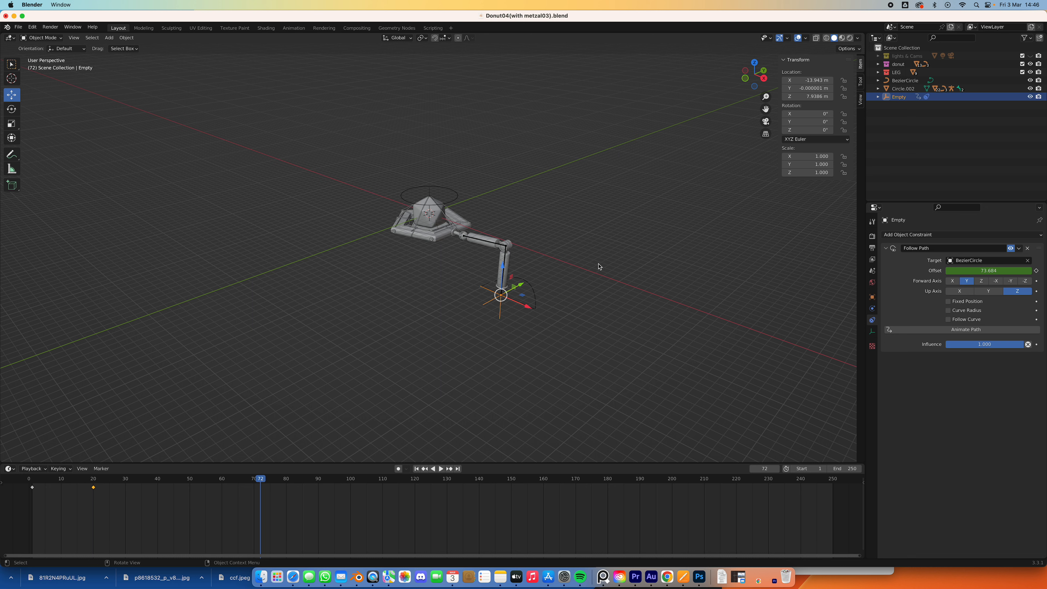
left_click(531, 288)
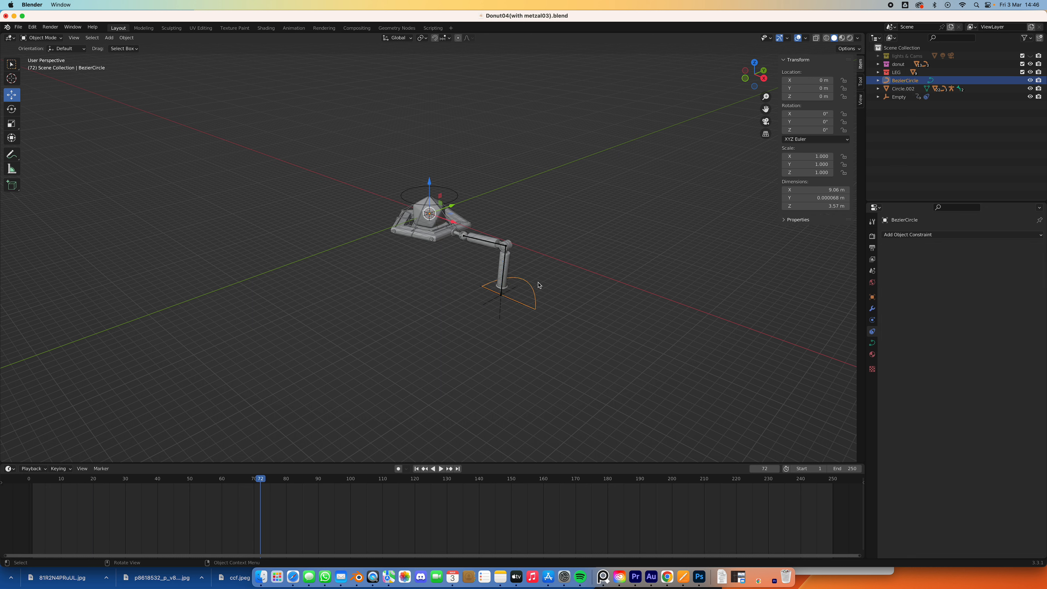
left_click(457, 201)
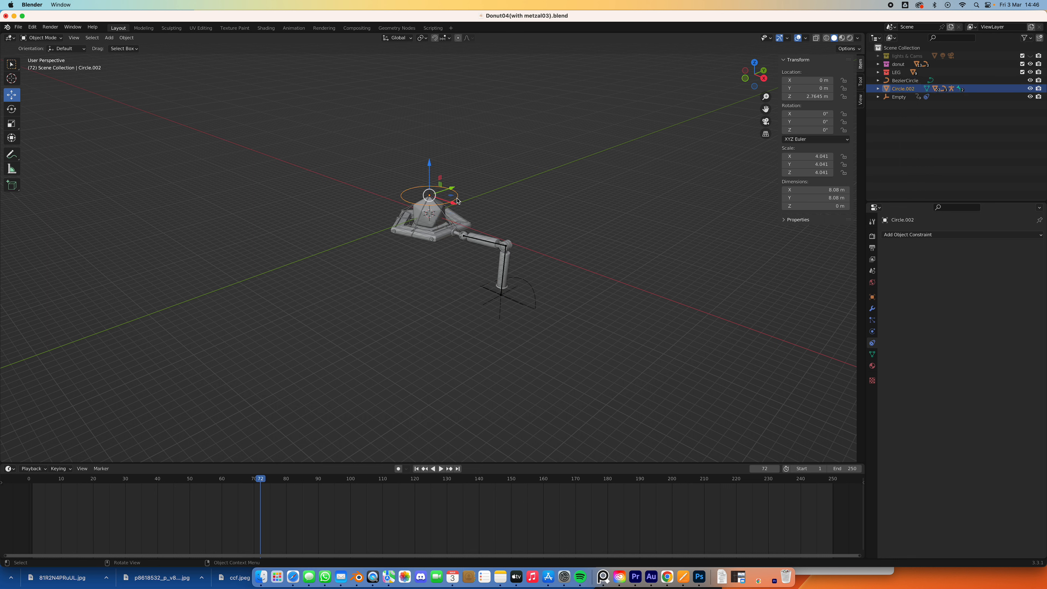
mouse_move(433, 164)
left_mouse_down()
mouse_move(432, 136)
mouse_move(432, 154)
mouse_move(433, 145)
left_mouse_up()
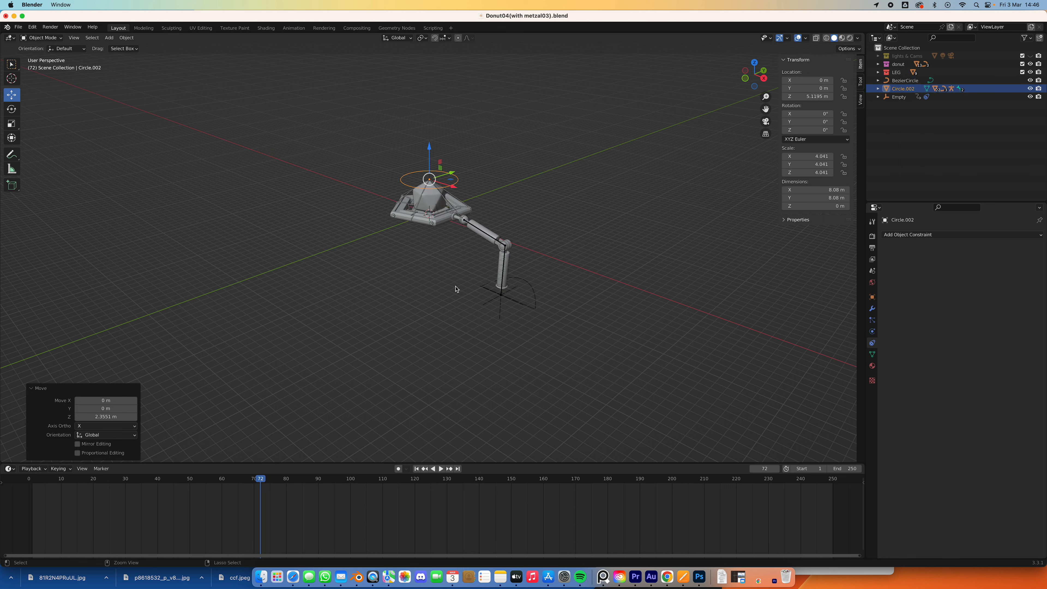
key("ctrl+z")
- Play the animation from the first frame, try moving the body's control circle during playback, and undo the move
left_click(416, 469)
left_click(440, 468)
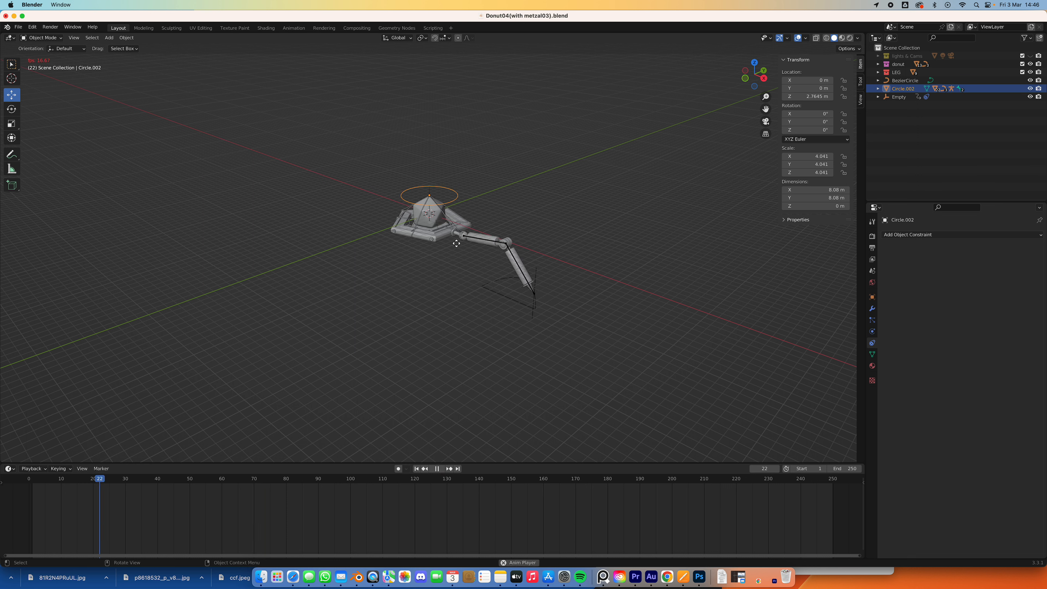
key("g")
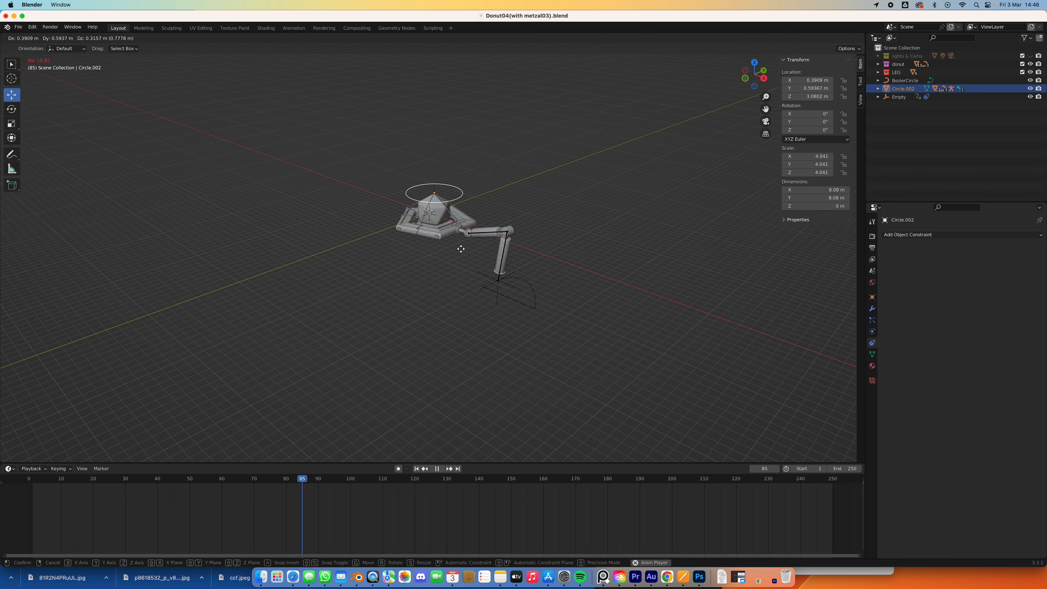
left_click(460, 247)
key("ctrl+z")
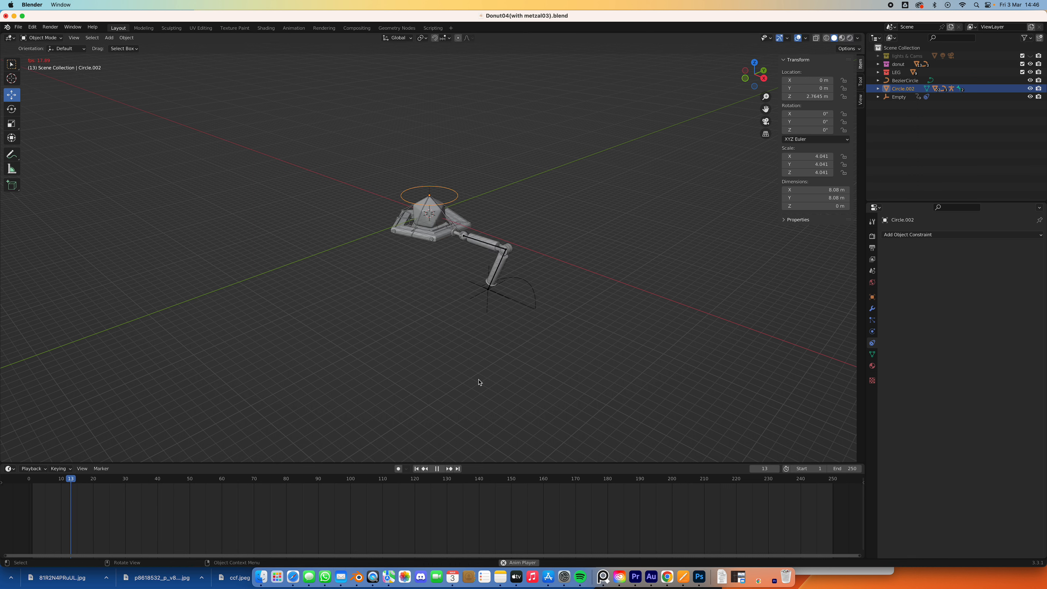
left_click(439, 469)
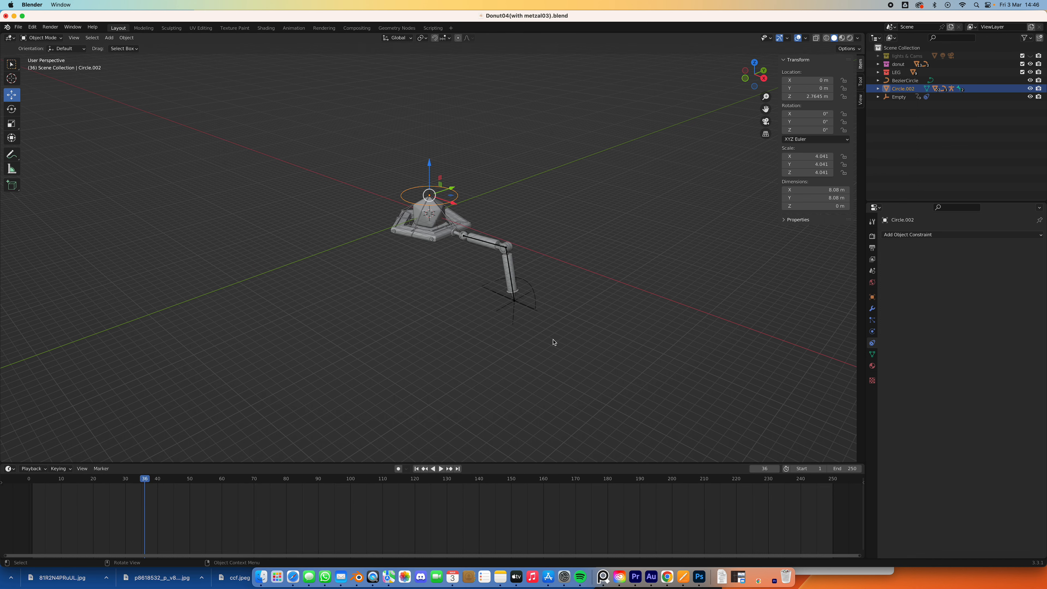
middle_click_drag(457, 271, 482, 247)
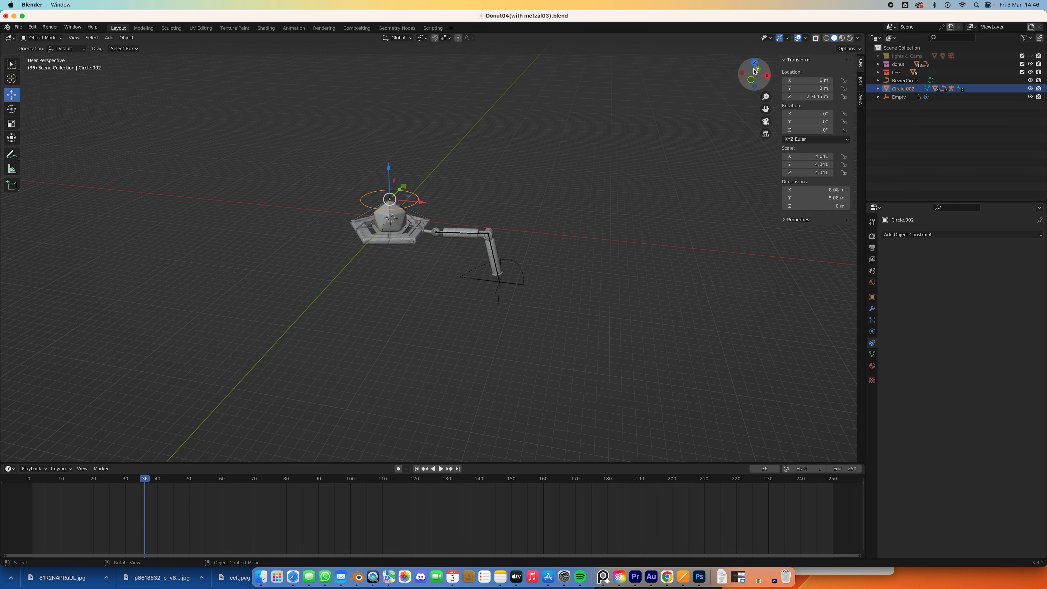
- Duplicate the leg with its path curve and foot empty, rotate the copy 72° in top view, and attach it to the pentagon's lower side
left_click(750, 79)
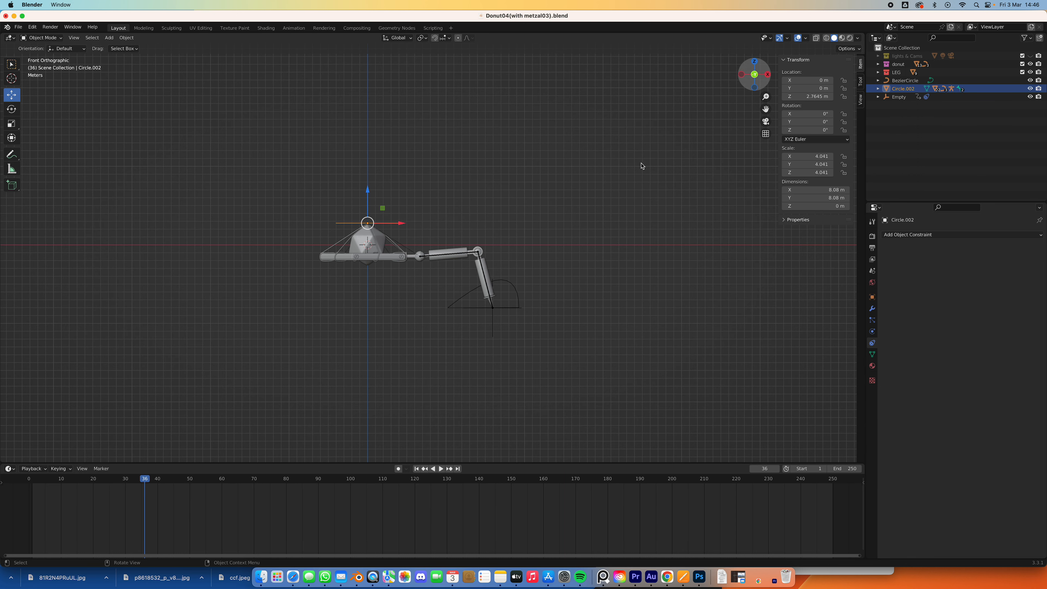
left_click_drag(416, 238, 542, 329)
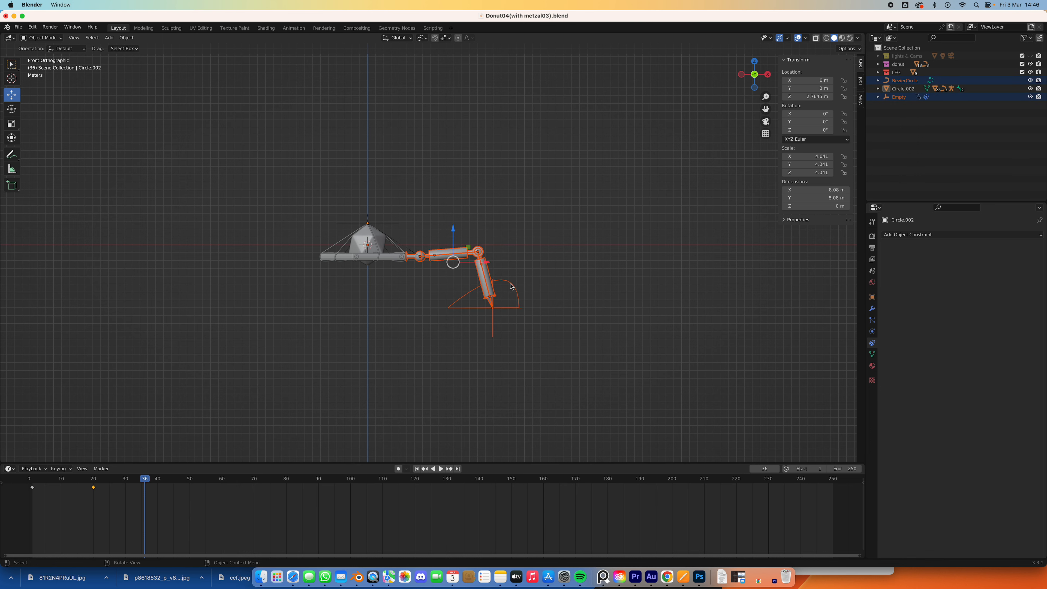
left_click(755, 61)
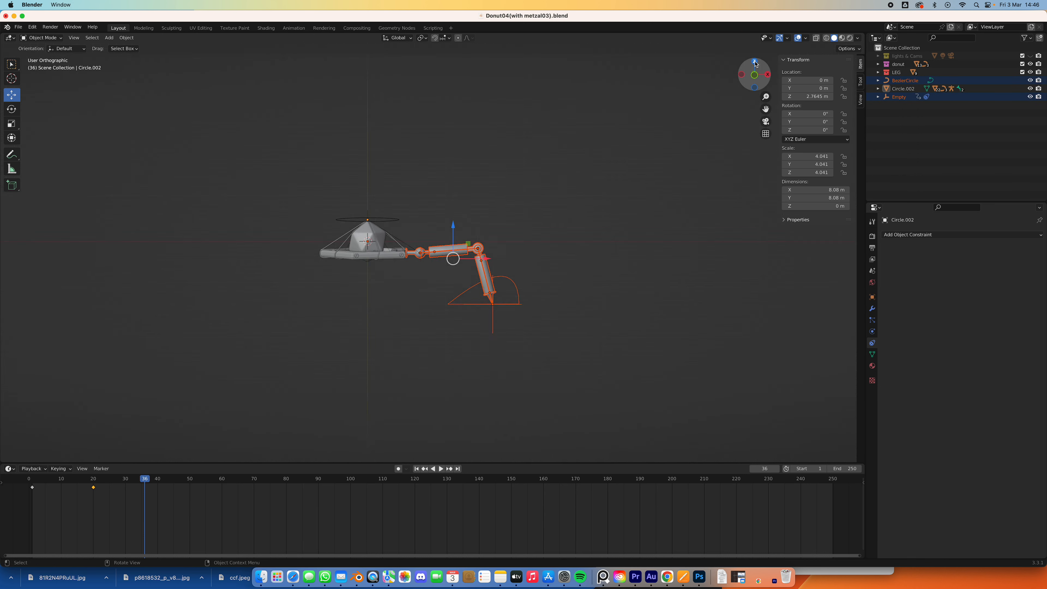
scroll(529, 172, "down", 2)
middle_click_drag(530, 182, 530, 223, "shift")
scroll(530, 224, "up", 5)
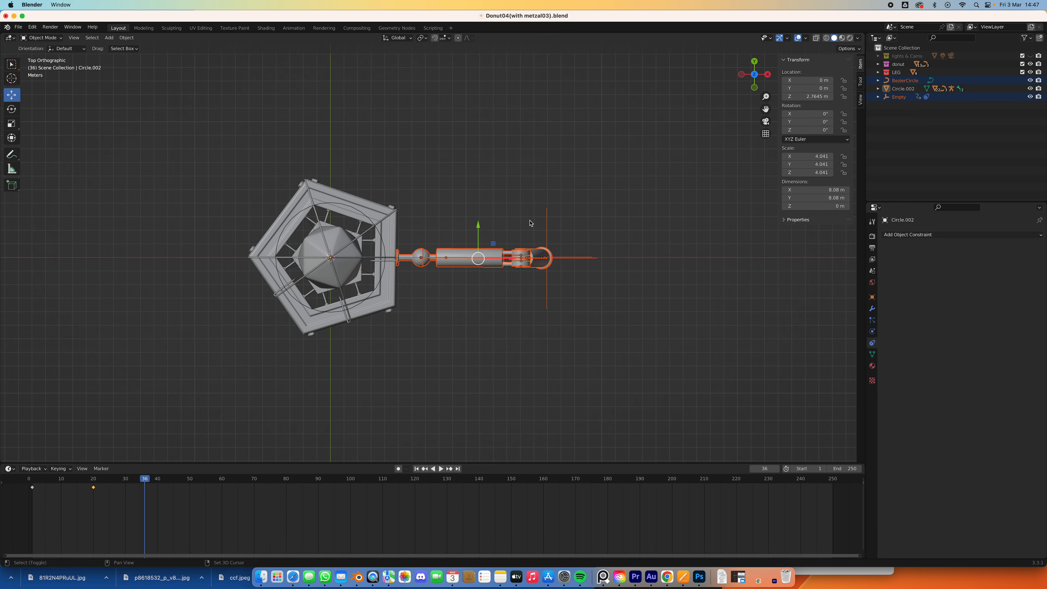
key("shift+d")
key("r")
type("72")
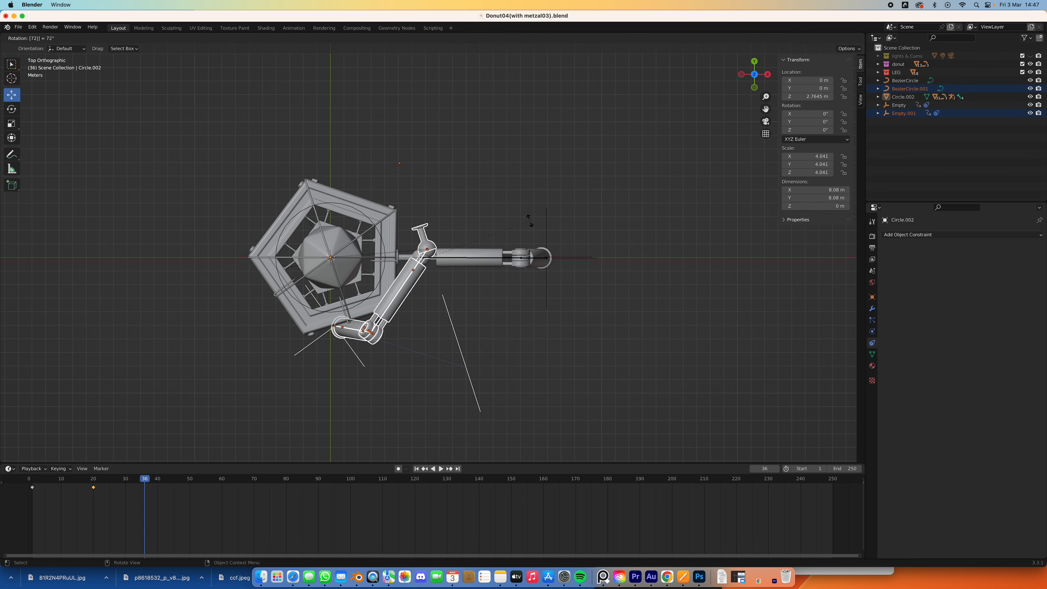
key("Return")
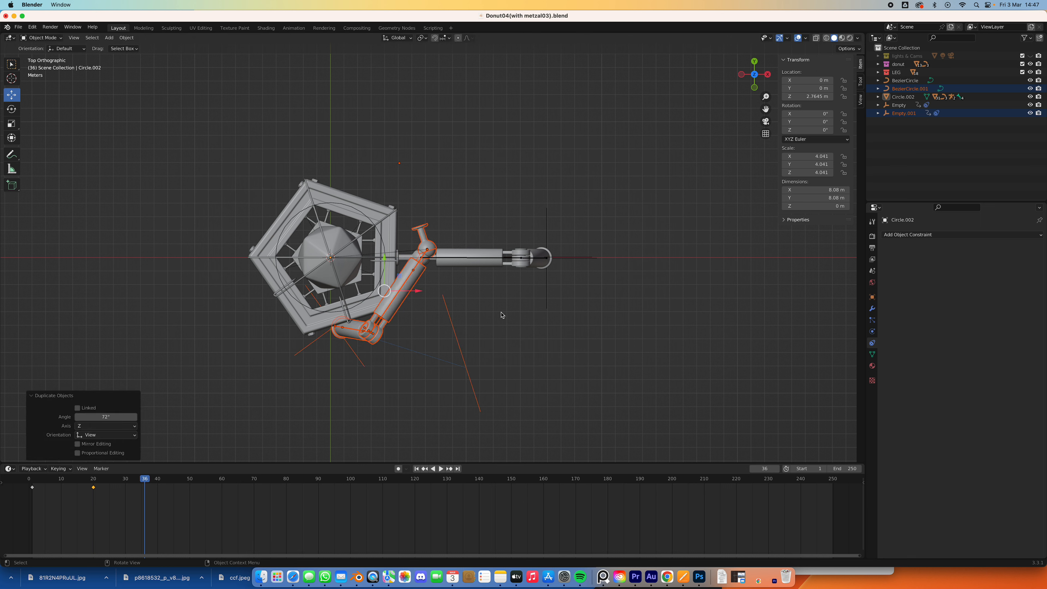
key("g")
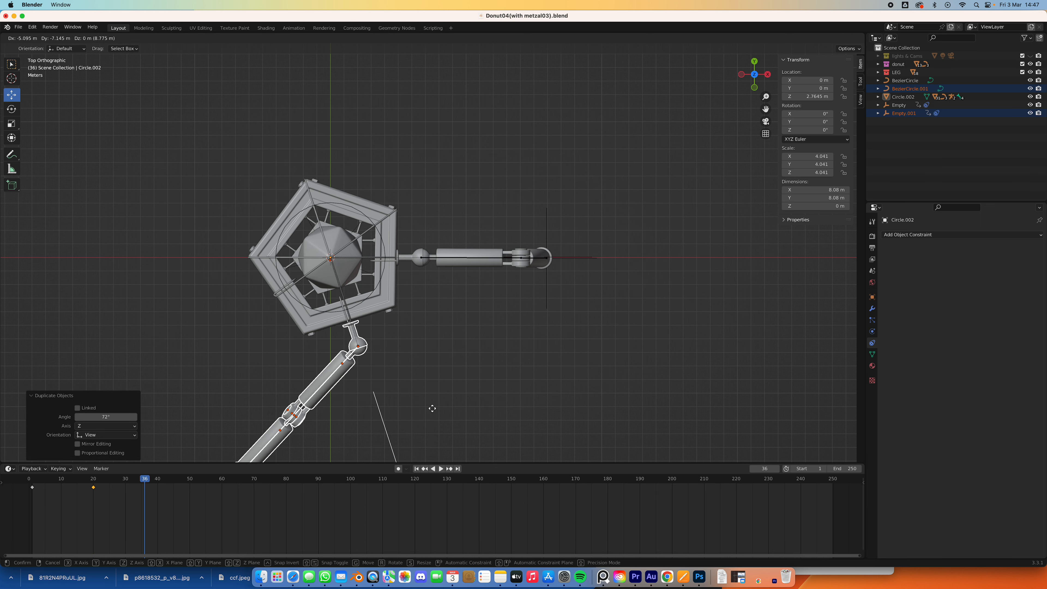
left_click(432, 408)
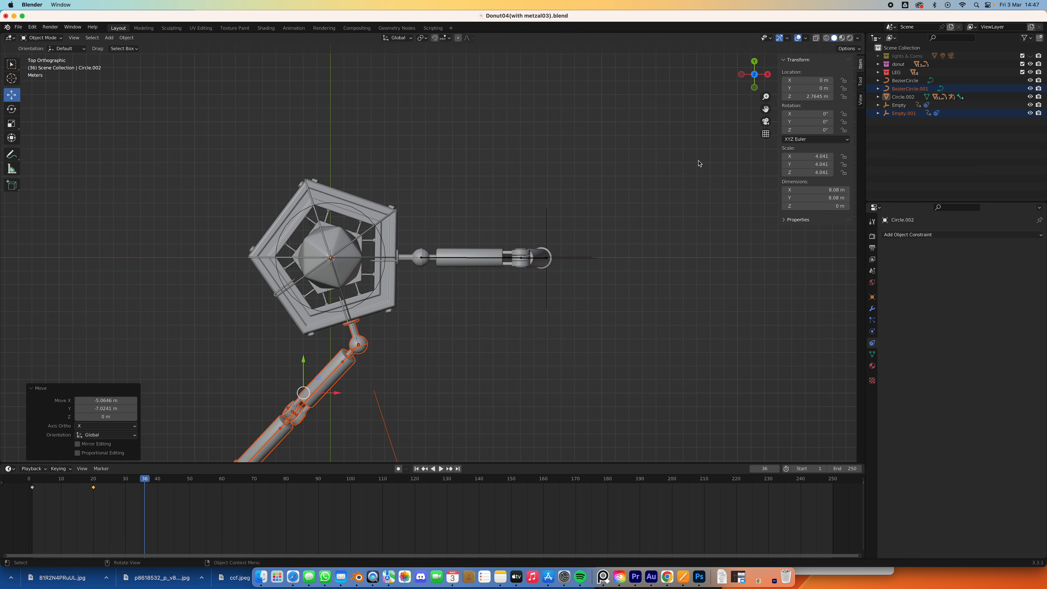
- At frame 1, move the copied leg's foot empty 14.815 m in X and 3.7507 m in Y onto its own path
middle_click_drag(617, 142, 647, 163)
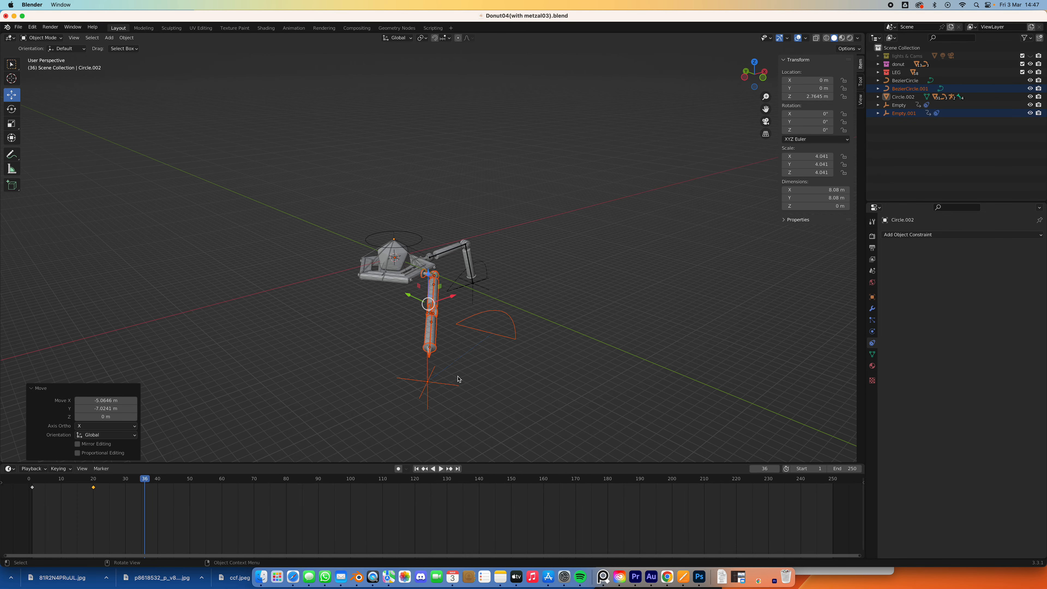
left_click(440, 385)
middle_click_drag(523, 339, 487, 344)
left_click(754, 62)
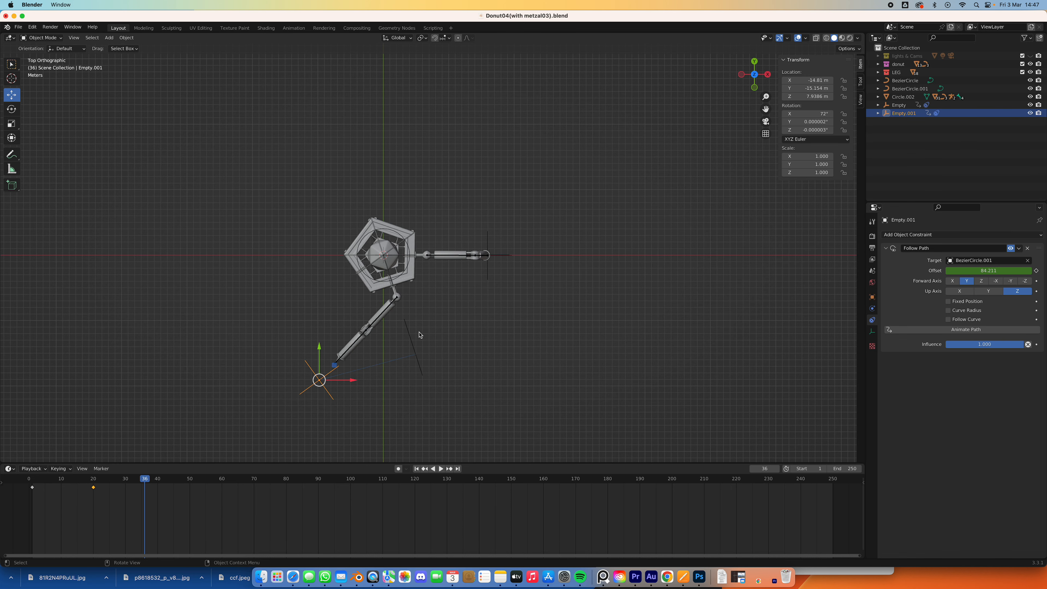
left_click(416, 469)
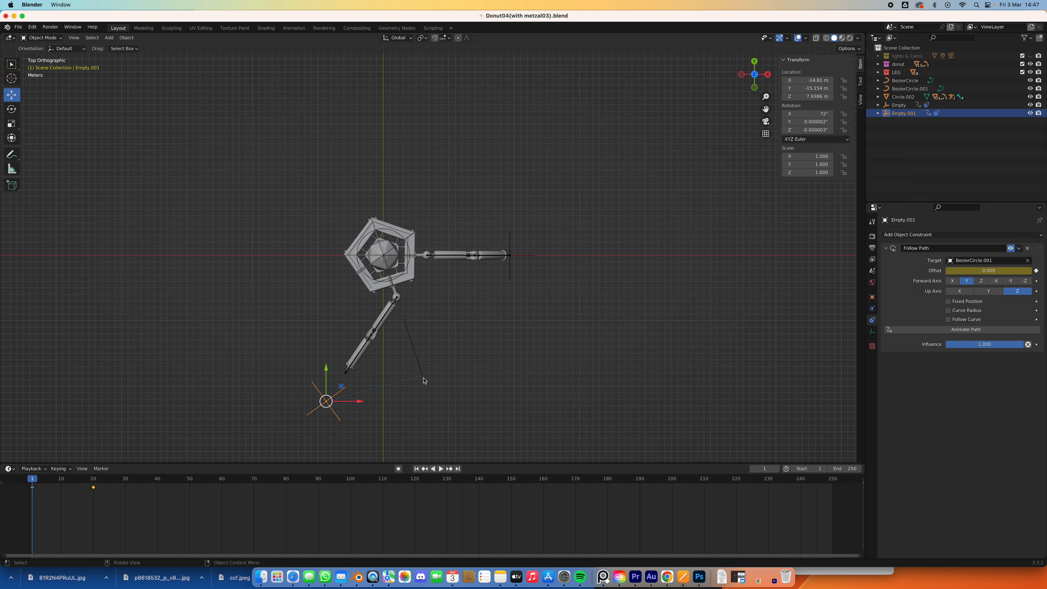
key("g")
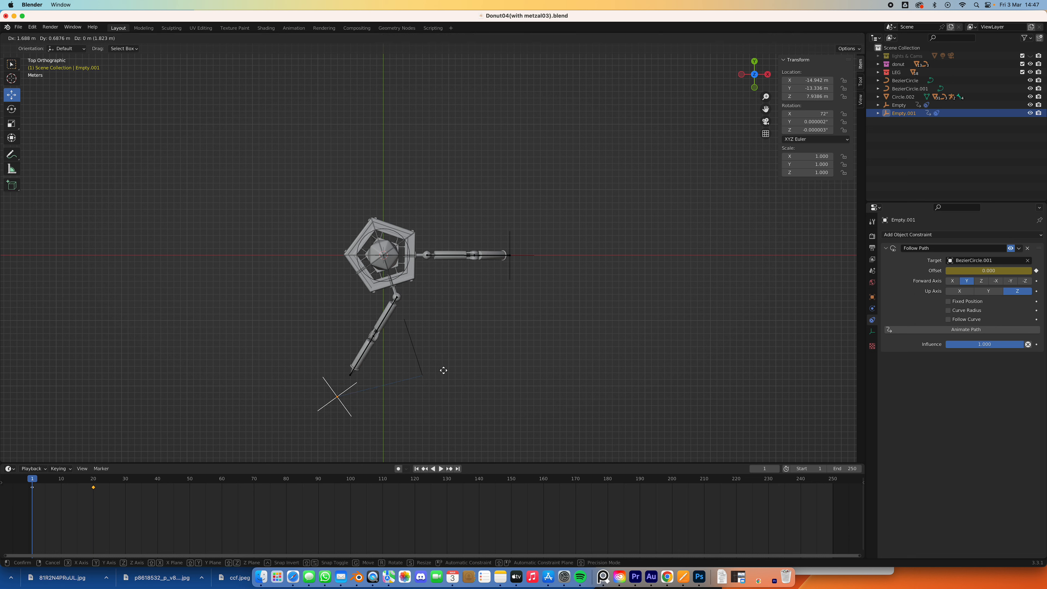
left_click(521, 352)
- Play the animation to check the walk motion of both legs, and stop it
middle_click_drag(519, 356, 569, 250)
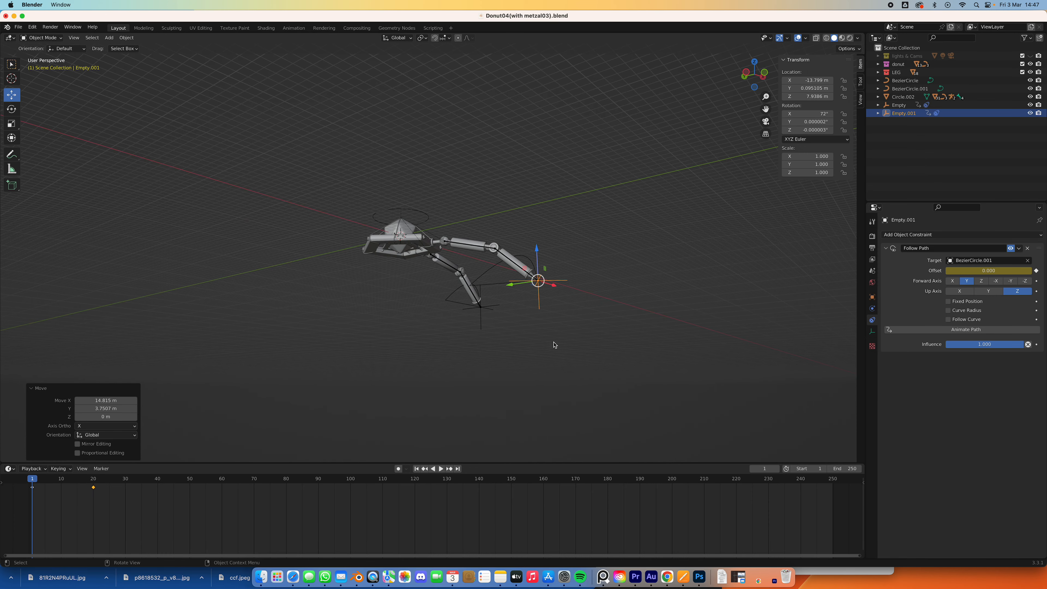
left_click(441, 469)
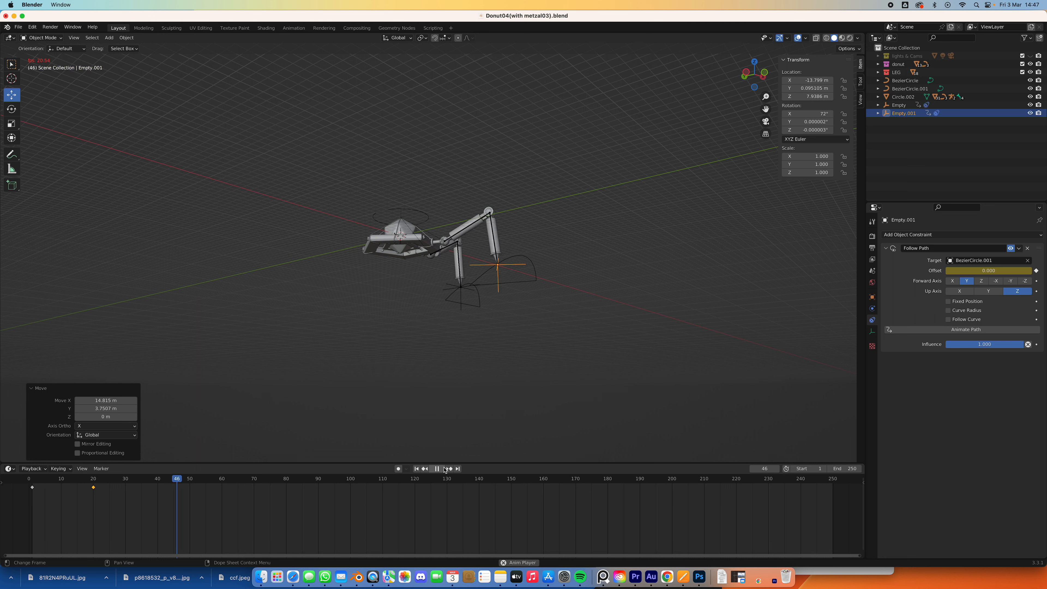
left_click(438, 468)
middle_click_drag(522, 360, 503, 390)
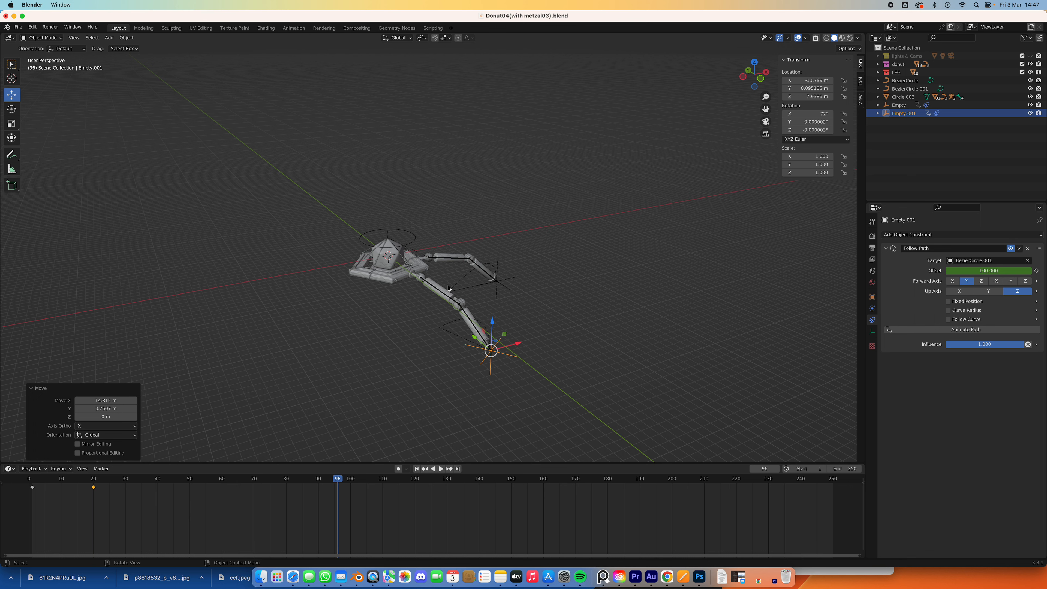
- Duplicate the original leg with its path and empty, rotate the copy -72°, and move it -5.6374 m in X and 7.8079 m in Y
left_click(754, 62)
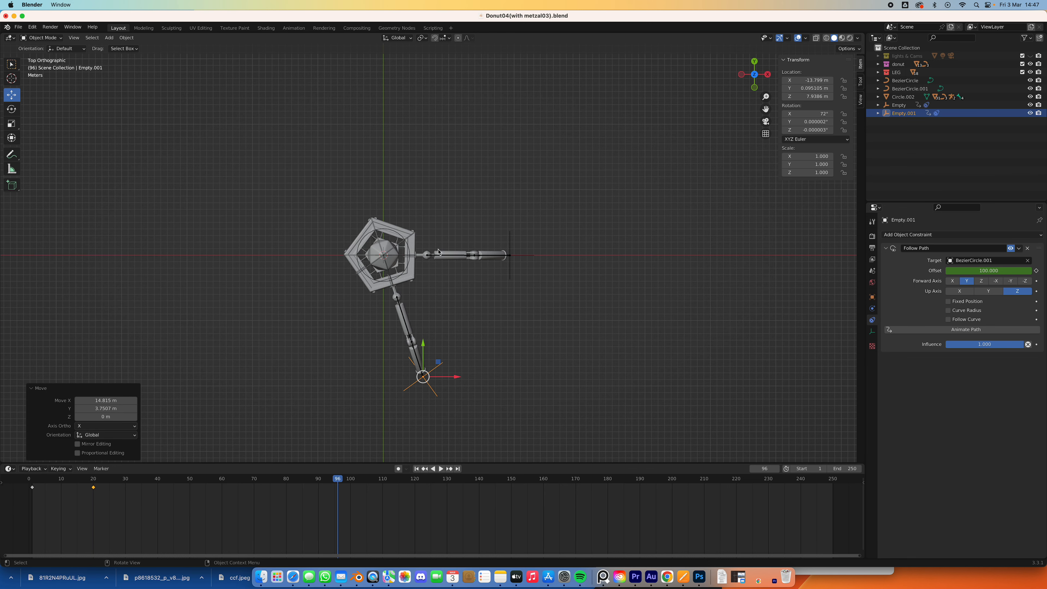
scroll(438, 220, "up", 4)
left_click_drag(413, 226, 606, 298)
middle_click_drag(613, 299, 631, 242)
left_click(756, 65)
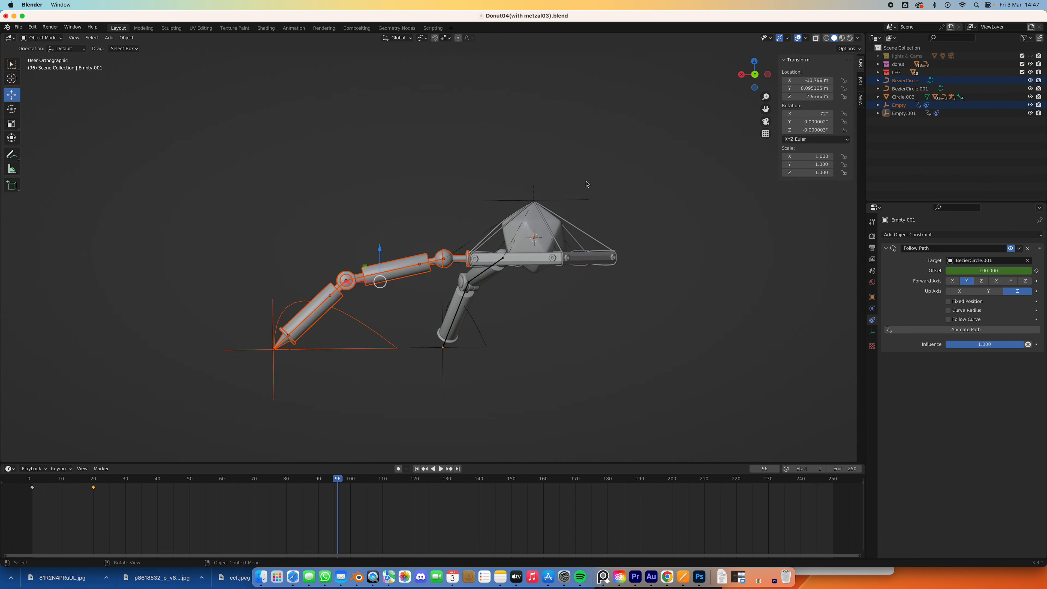
left_click(754, 62)
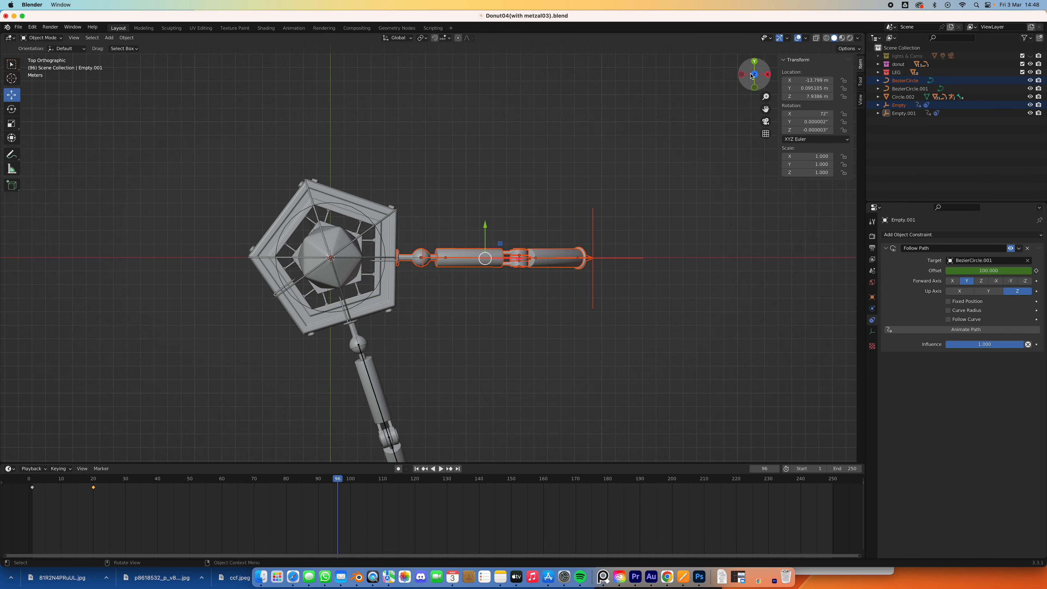
key("shift+d")
key("r")
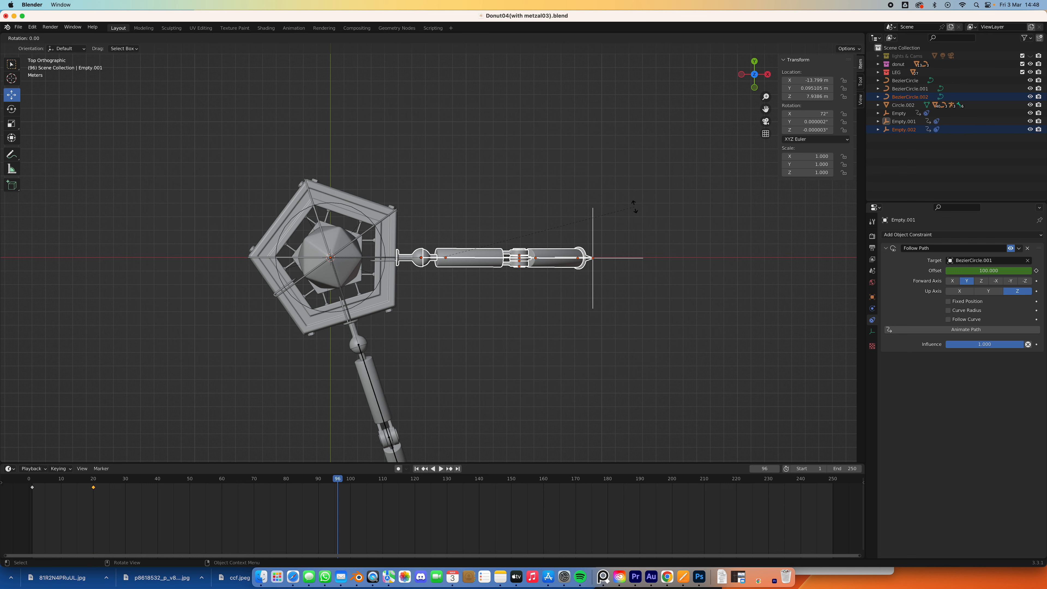
type("-72")
key("Return")
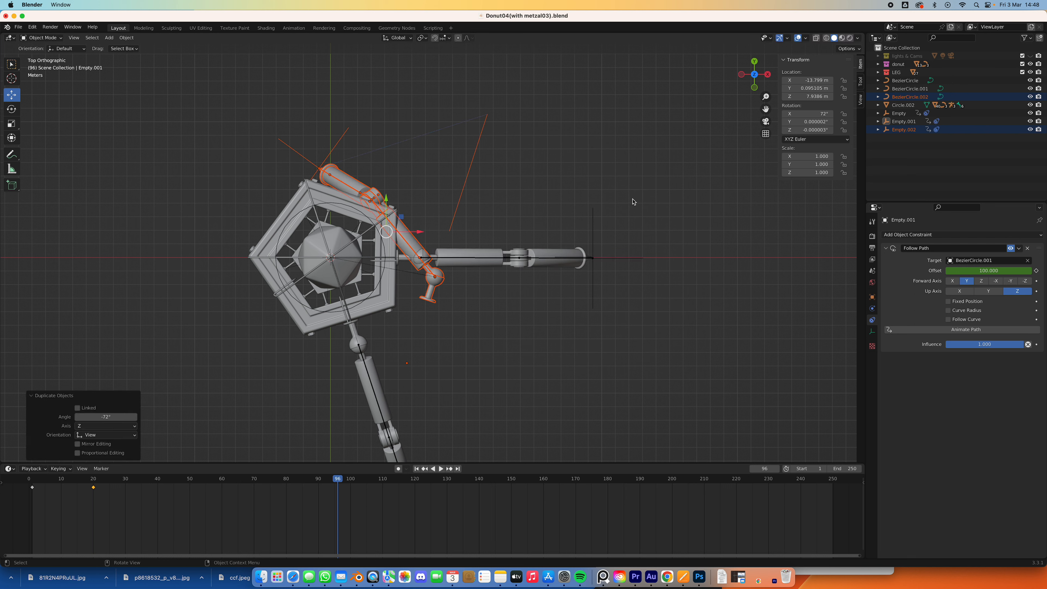
key("g")
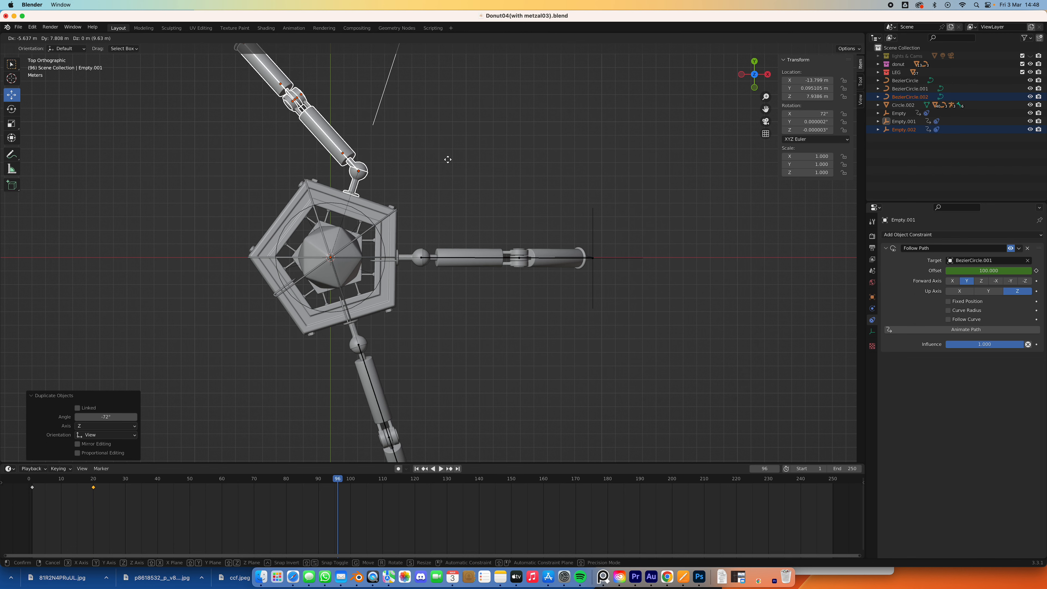
left_click(448, 159)
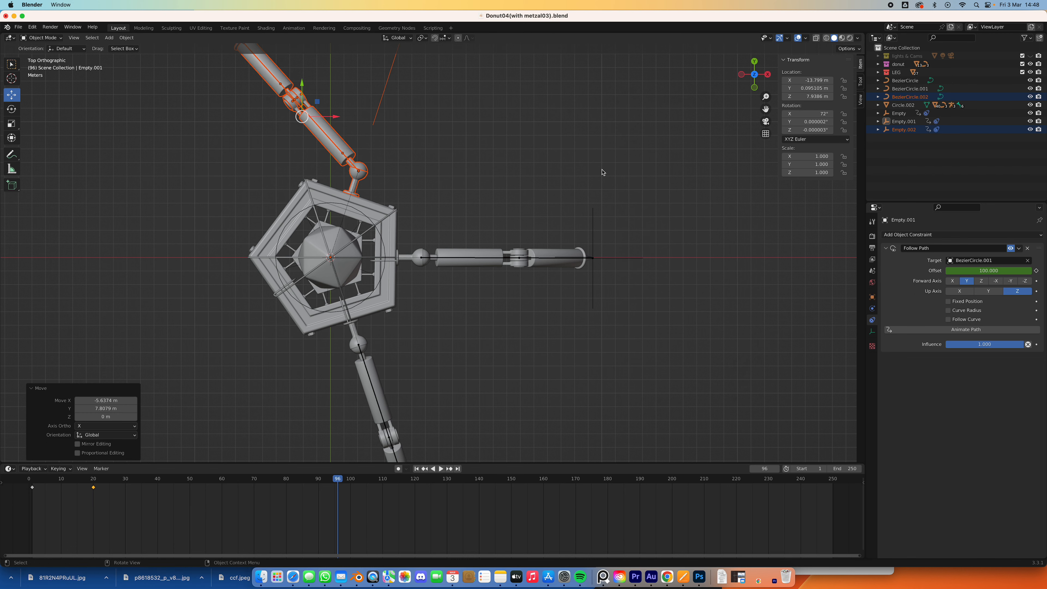
- Move the second copy's foot empty 18.253 m in X and -3.5007 m in Y to its path, so that the leg points straight outward
scroll(602, 187, "down", 5)
middle_click_drag(590, 200, 585, 200)
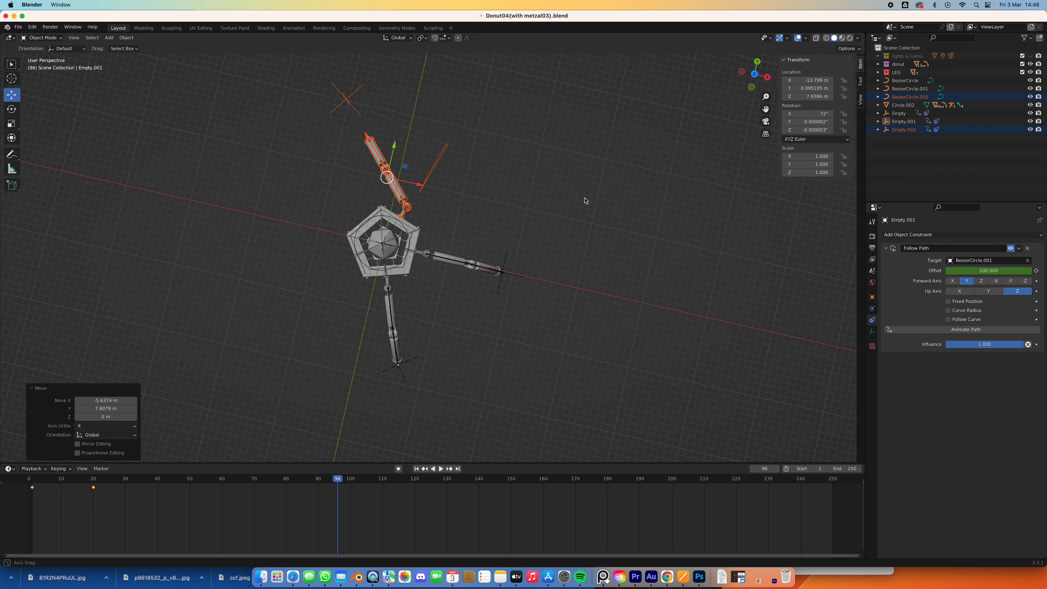
left_click(755, 75)
left_click(307, 112)
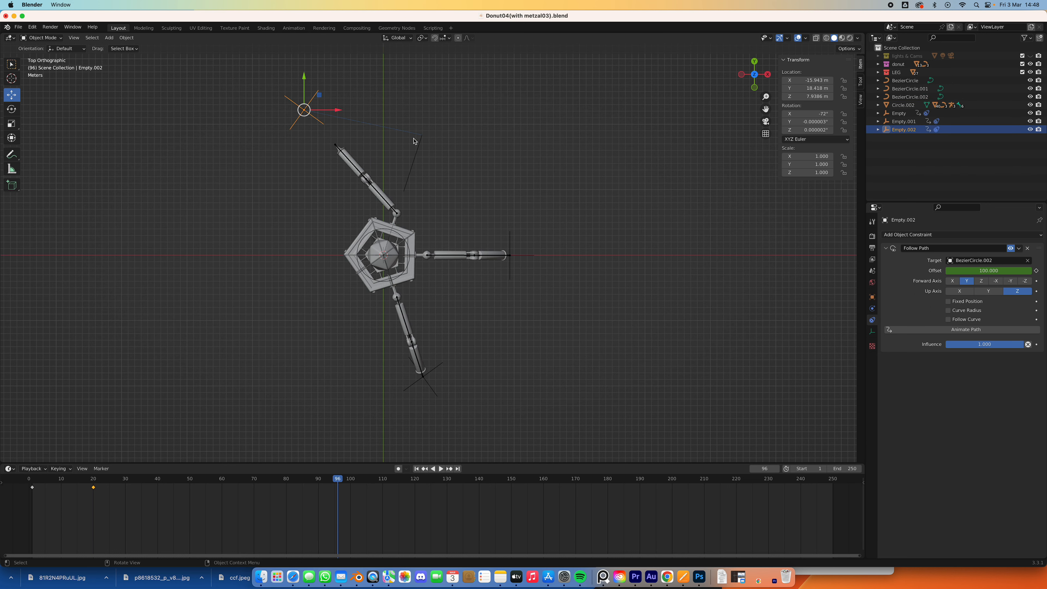
key("g")
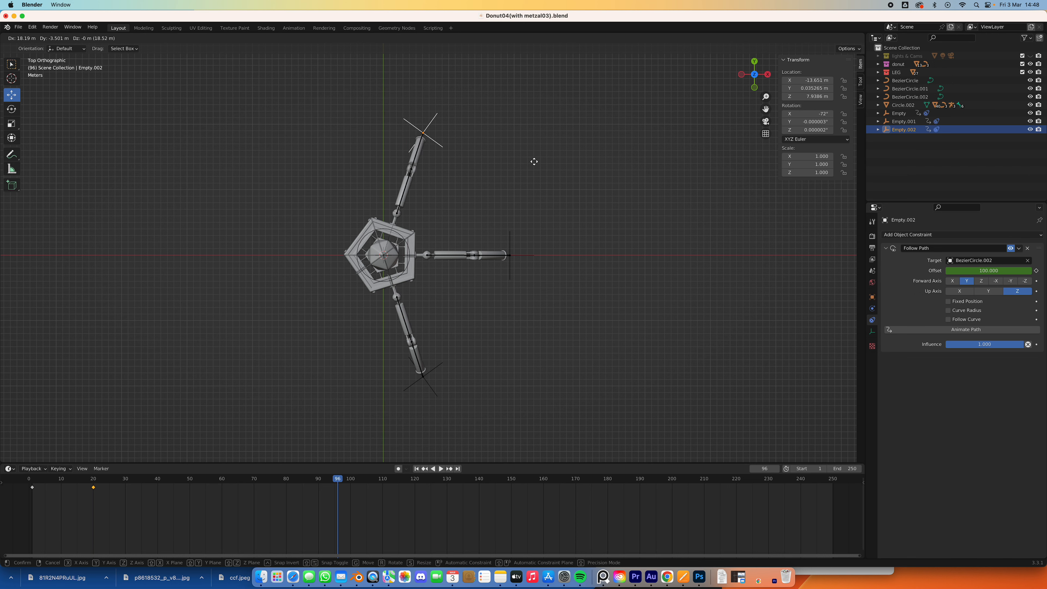
left_click(534, 161)
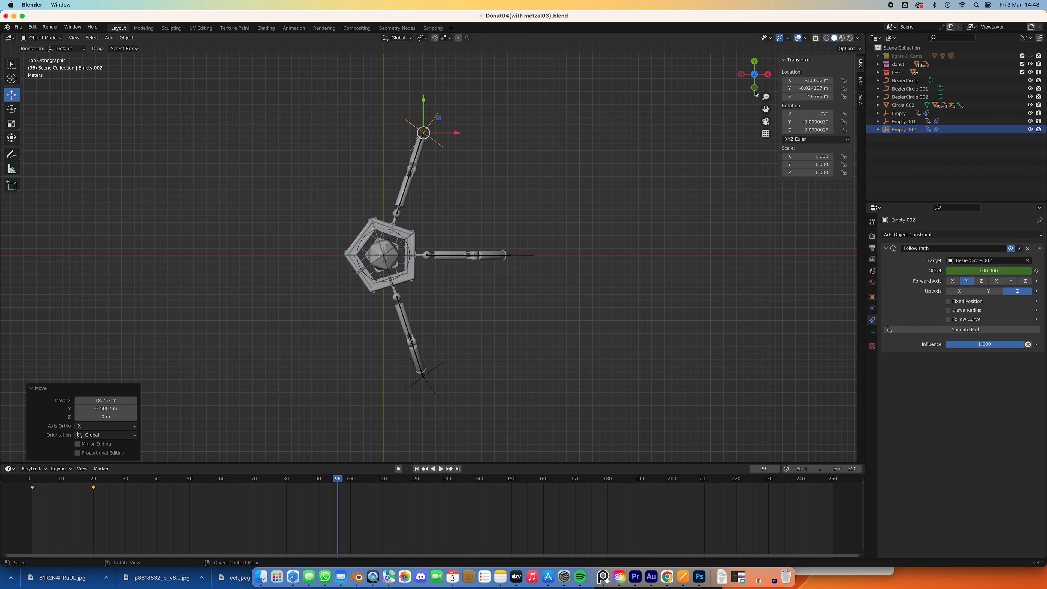
- Fine-tune the second copy's foot empty to about X -14.003 m and Y 0.059 m, lining it up with the leg's axis
scroll(498, 136, "up", 10)
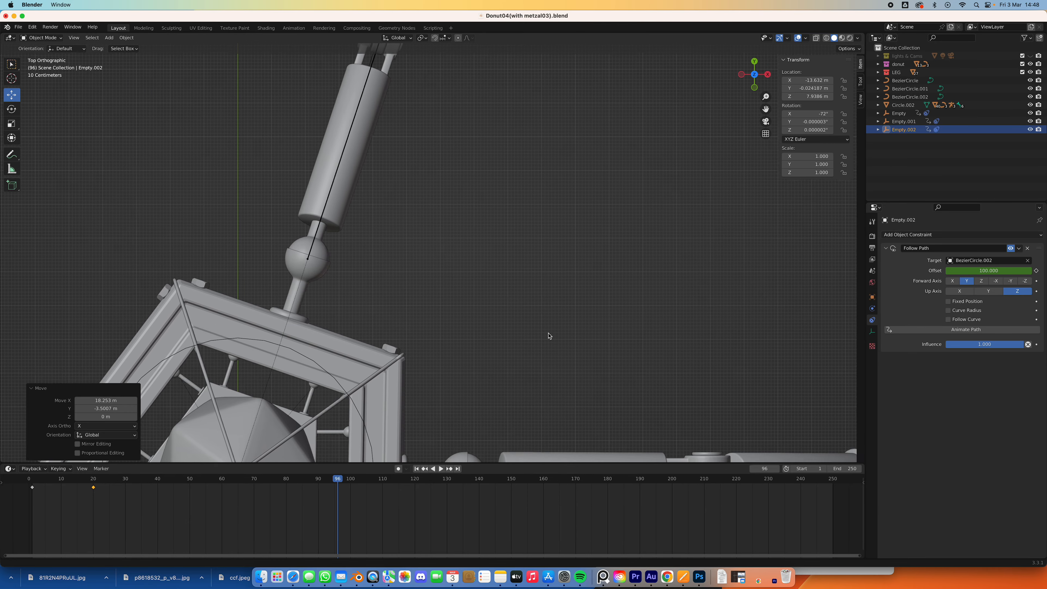
middle_click_drag(488, 126, 491, 297, "shift")
middle_click_drag(512, 170, 510, 271, "shift")
key("g")
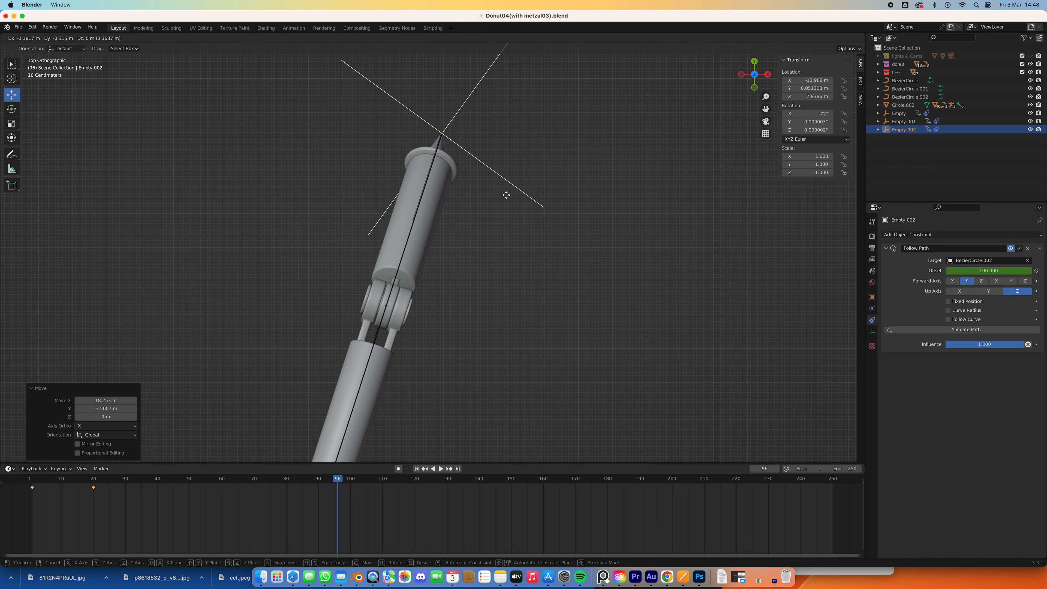
left_click(507, 194)
- Play the animation briefly to check the three legs, and return to the first frame
scroll(611, 137, "down", 1)
scroll(611, 137, "down", 3)
middle_click_drag(554, 245, 447, 380)
left_click(441, 469)
left_click(440, 469)
left_click(417, 469)
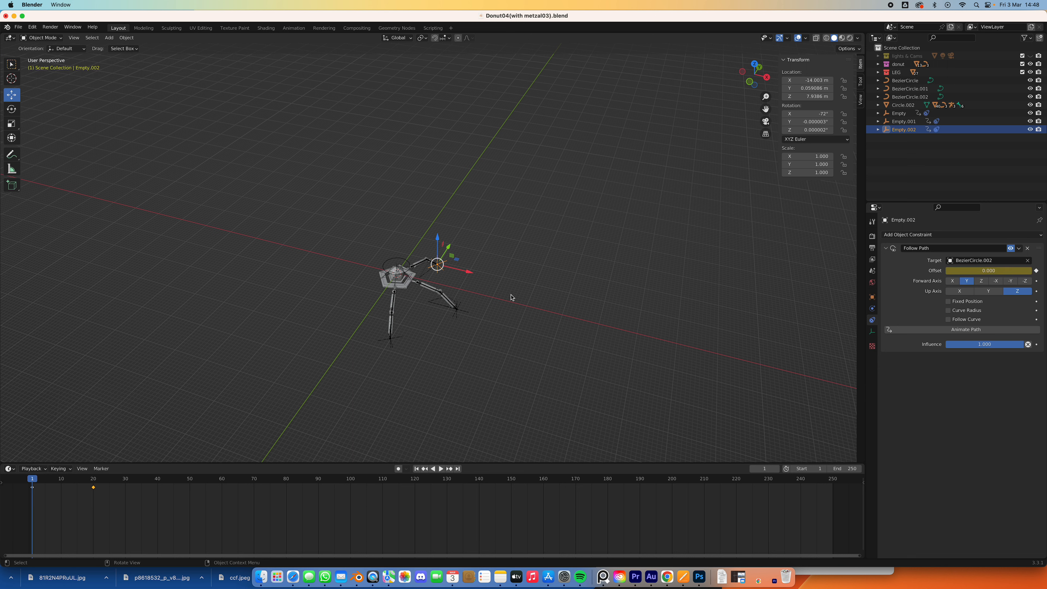
- Duplicate the second copy of the leg with its path and empty, rotate it -72°, and move it -9.2726 m in X and -3.0735 m in Y
left_click(755, 64)
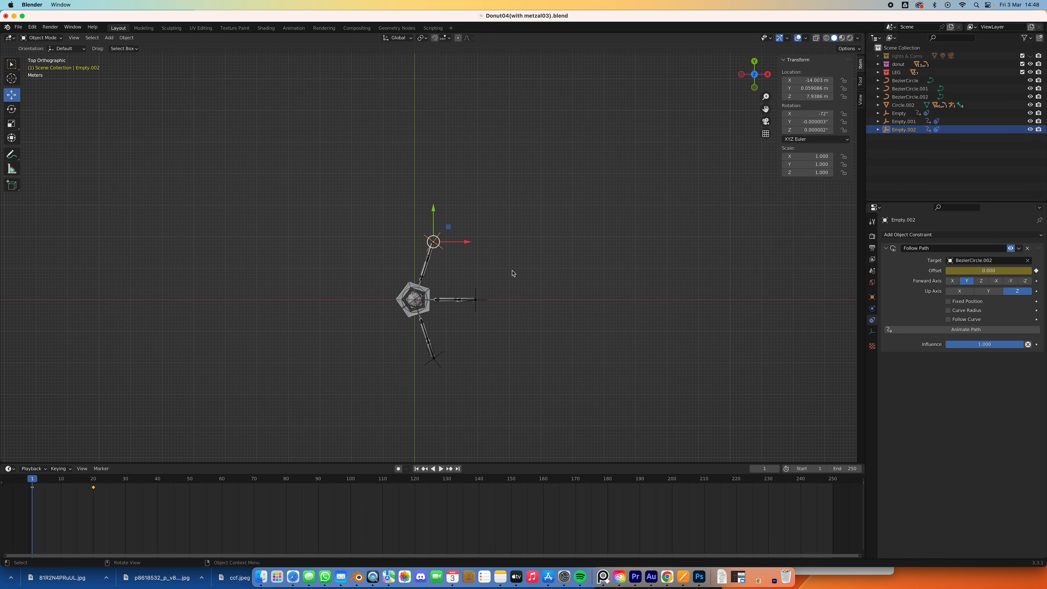
scroll(449, 273, "up", 4)
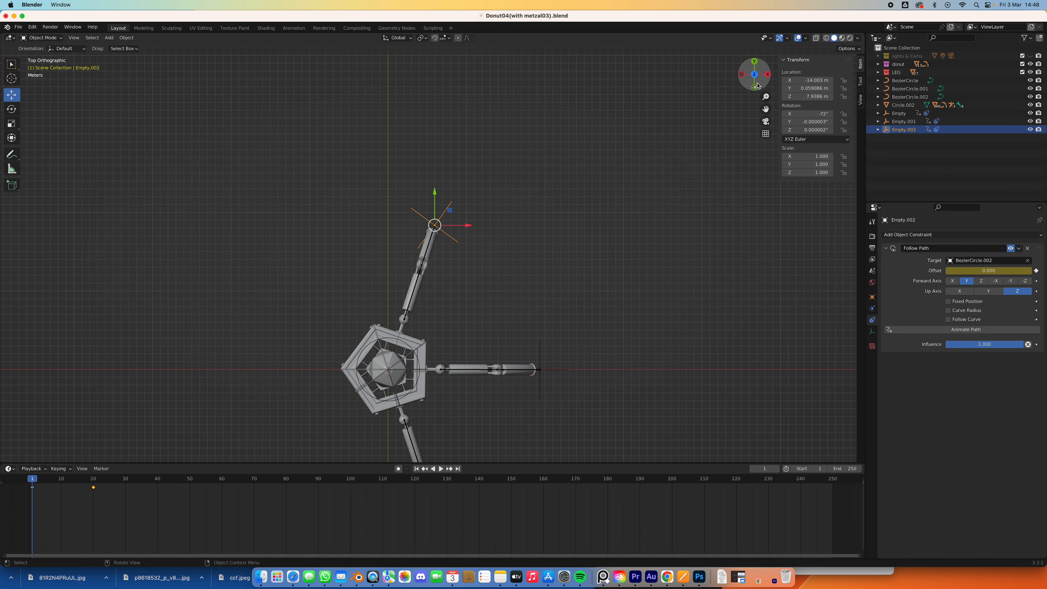
left_click_drag(366, 184, 467, 324)
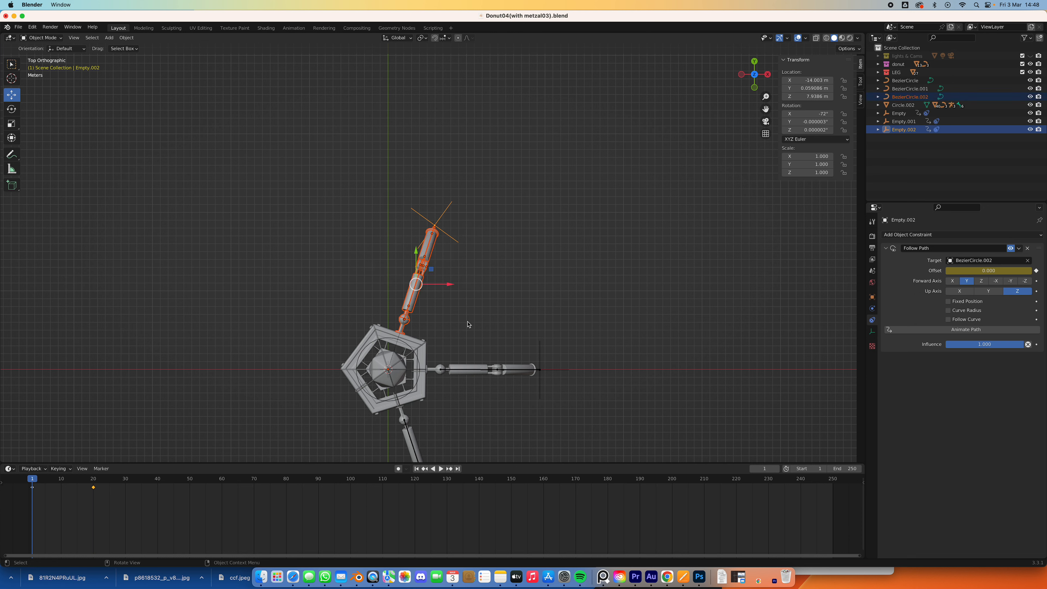
key("shift+d")
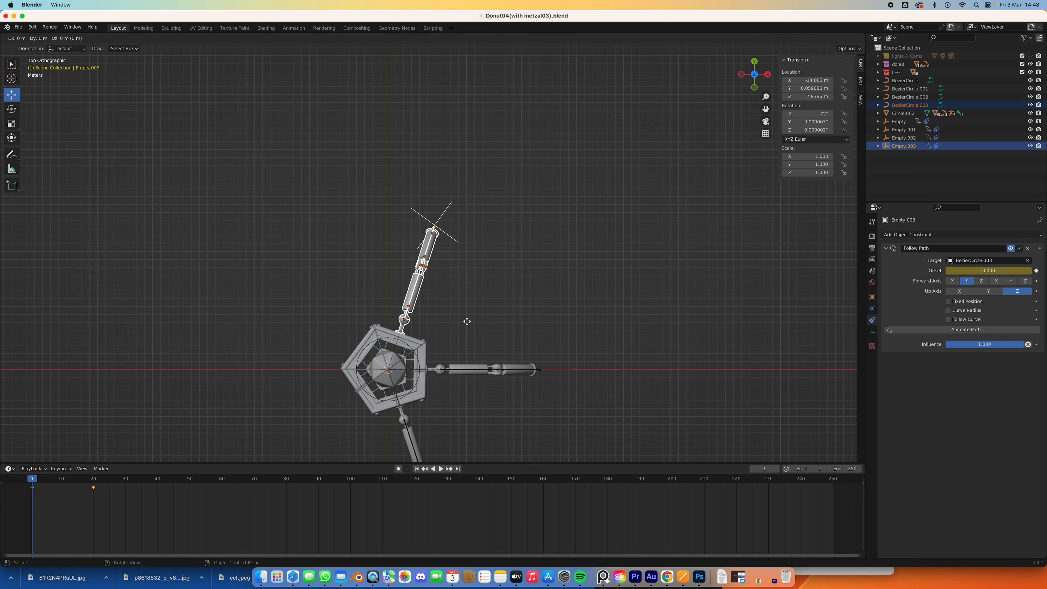
type("r-72")
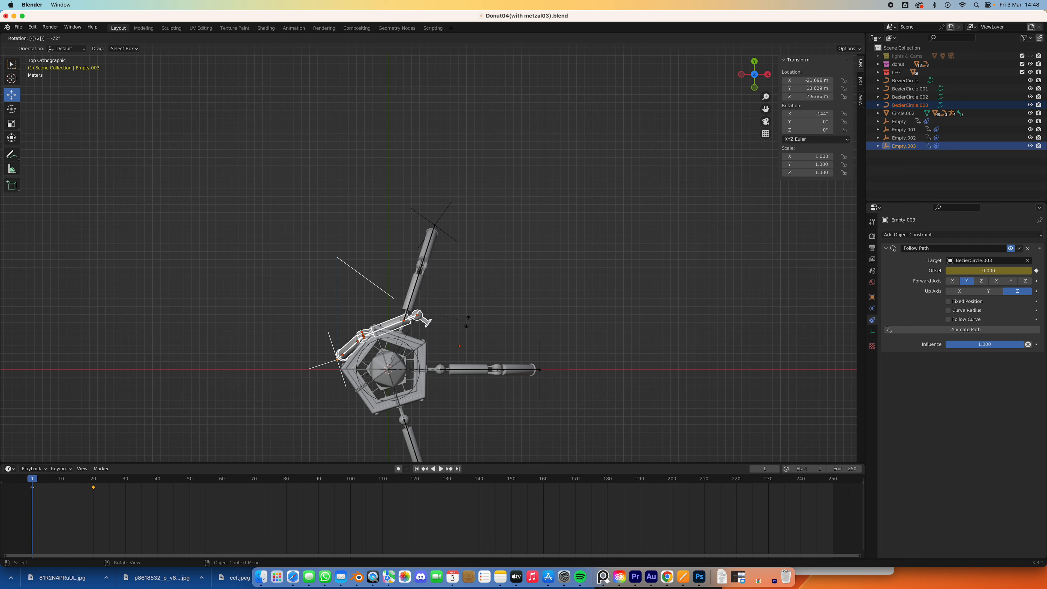
key("Return")
key("g")
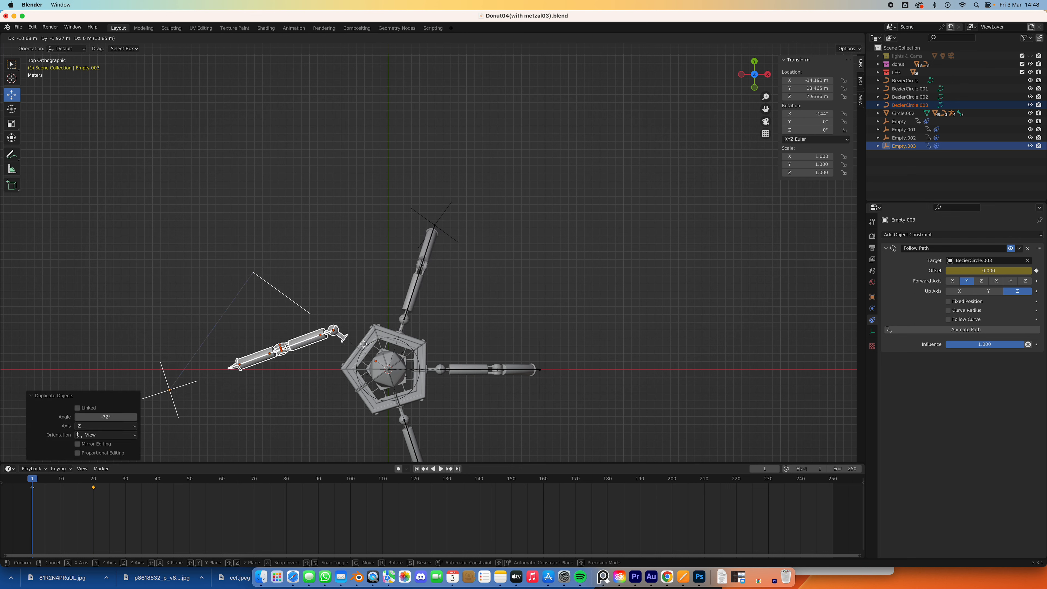
left_click(395, 349)
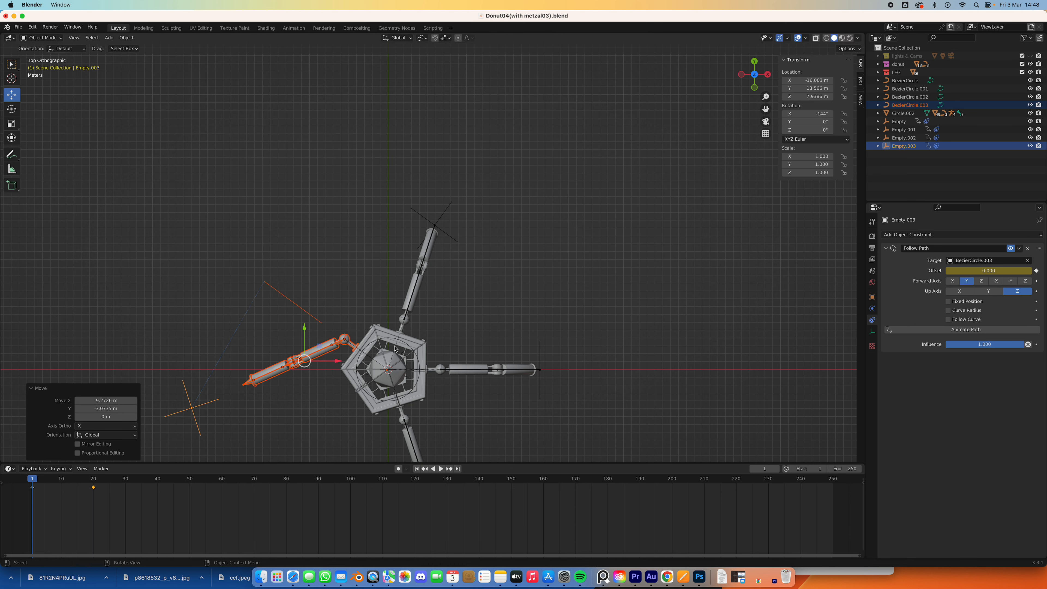
- Move the third copy's foot empty 9.1163 m in X and 16.149 m in Y to its path, so that the leg points straight outward
left_click(192, 409)
key("g")
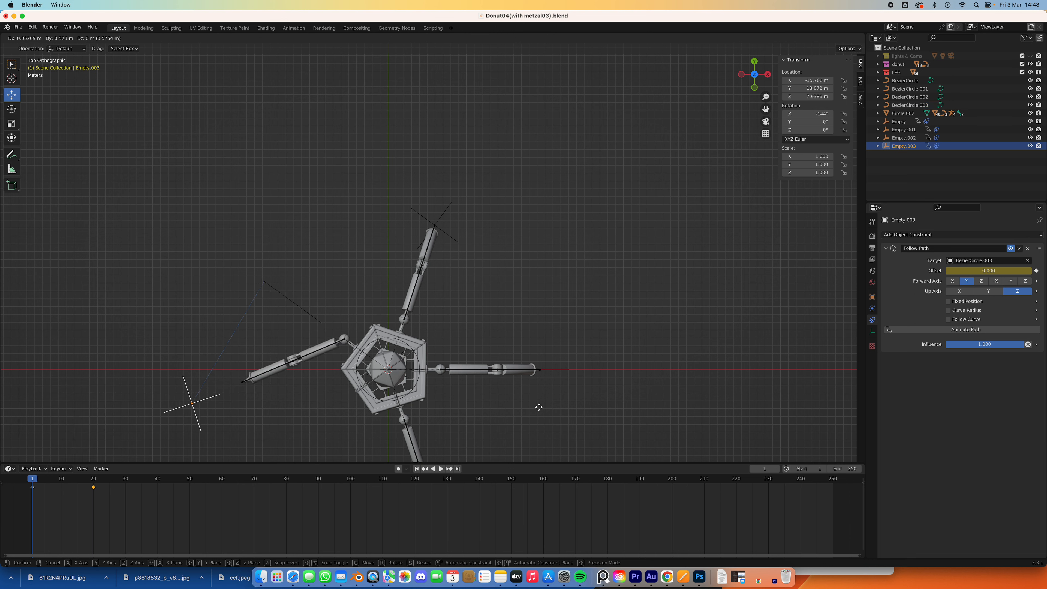
left_click(326, 435)
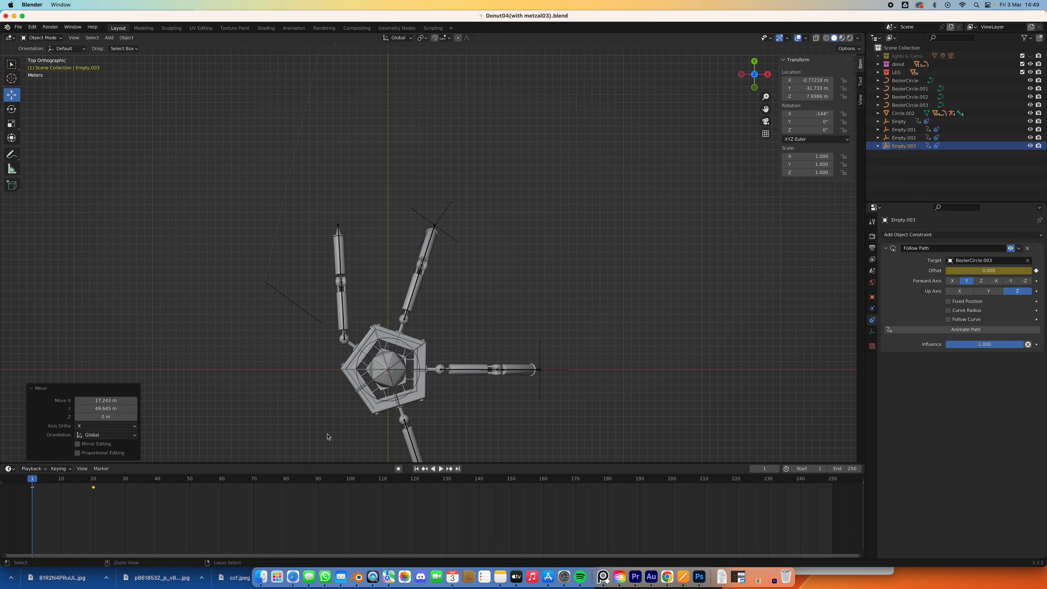
key("super+z")
key("g")
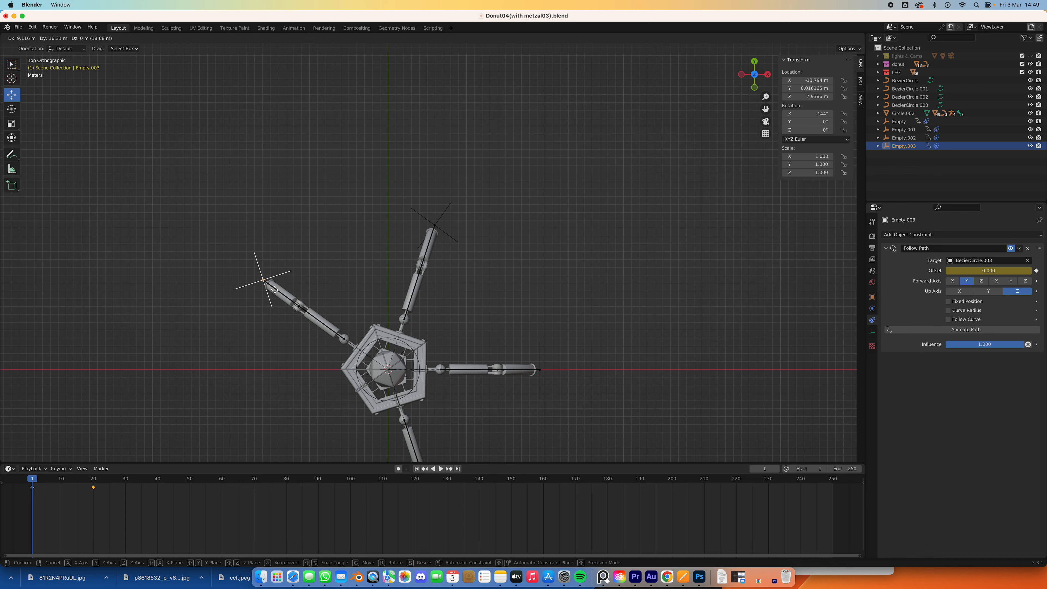
left_click(274, 292)
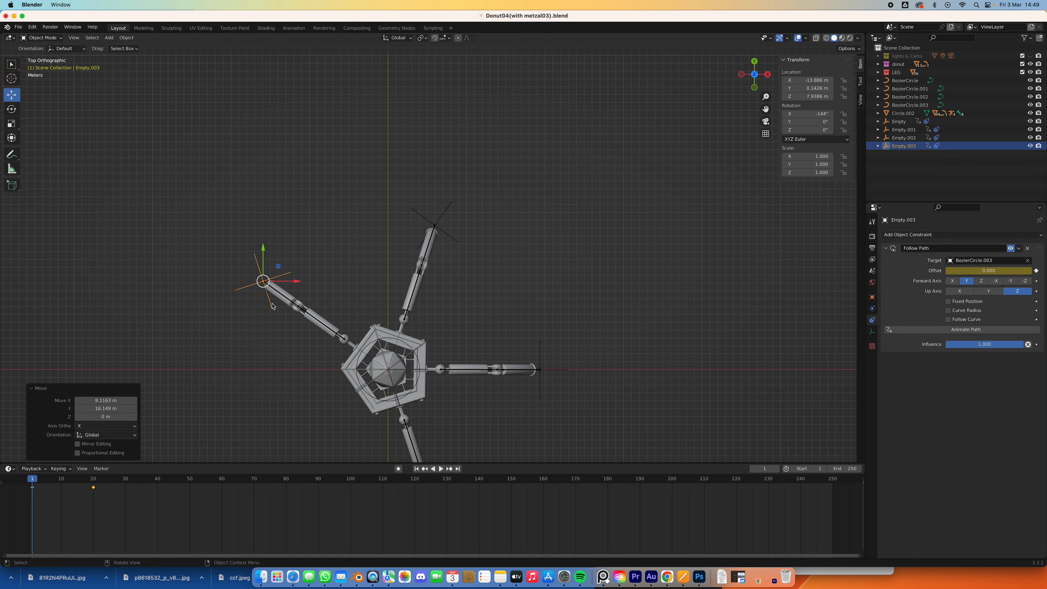
- Fine-tune the third copy's foot empty to about X -13.887 m and Y 0.082 m, lining it up with the leg's axis
scroll(273, 306, "up", 3)
middle_click_drag(129, 316, 301, 294, "shift")
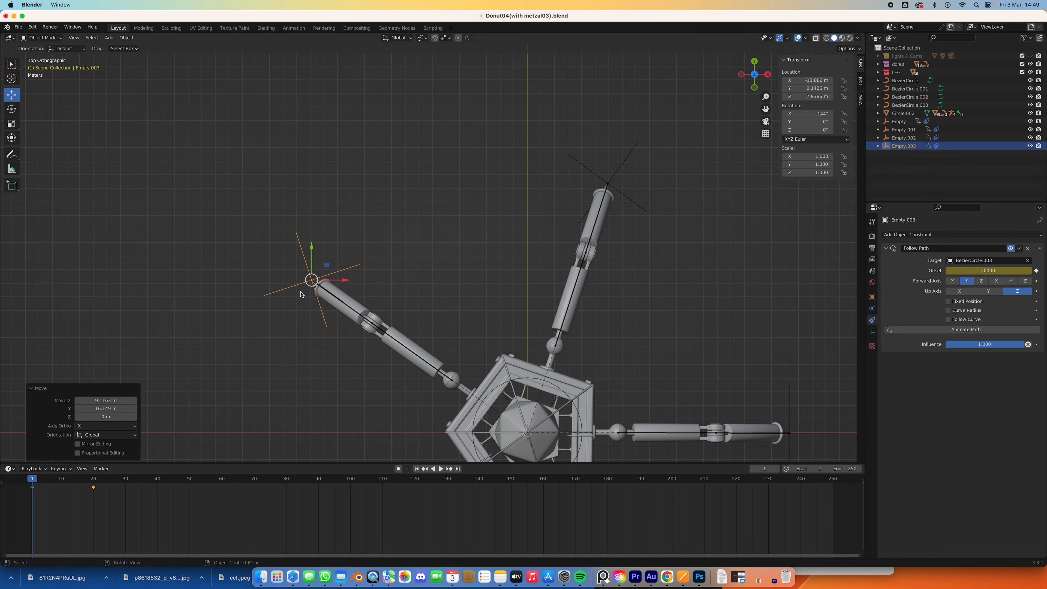
scroll(301, 294, "up", 4)
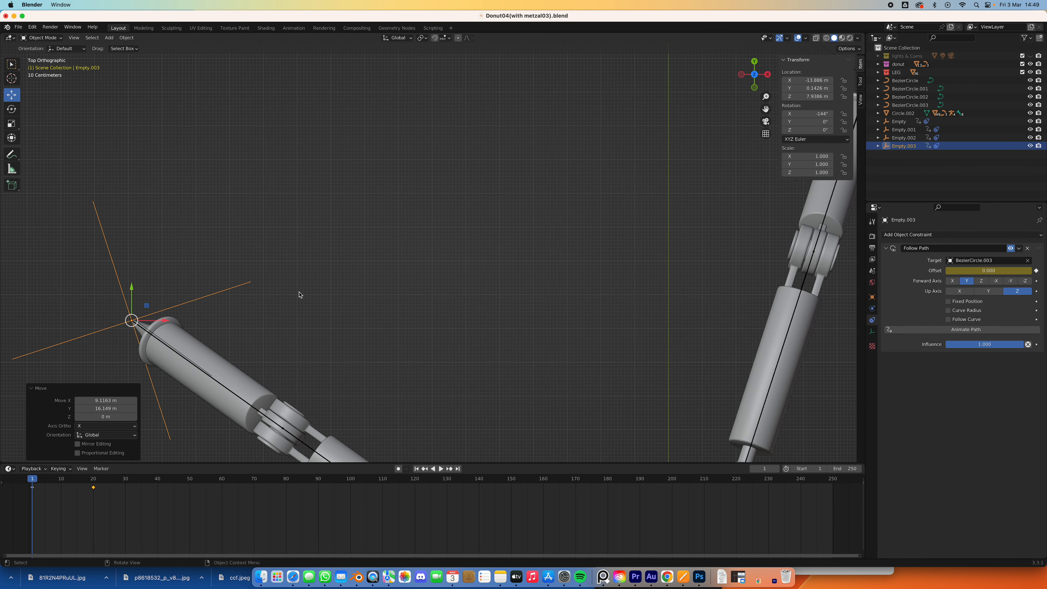
key("g")
left_click(196, 324)
scroll(285, 344, "down", 4)
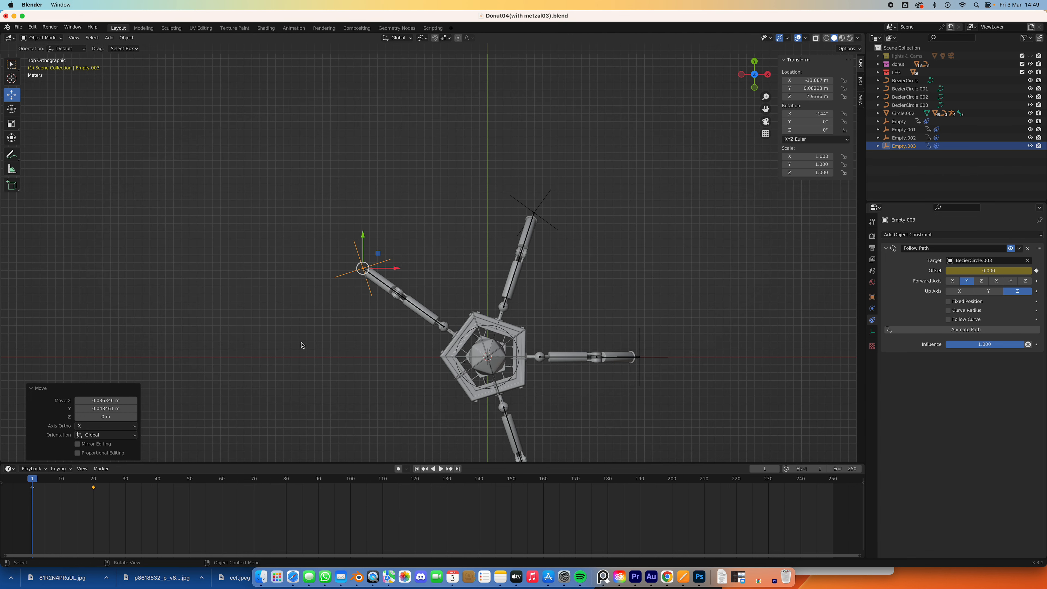
- Duplicate the third copy of the leg with its path and empty, rotate the duplicate -72°, and move it -9.4518 m in Y to the free side
scroll(413, 283, "up", 2)
left_click_drag(268, 230, 467, 376)
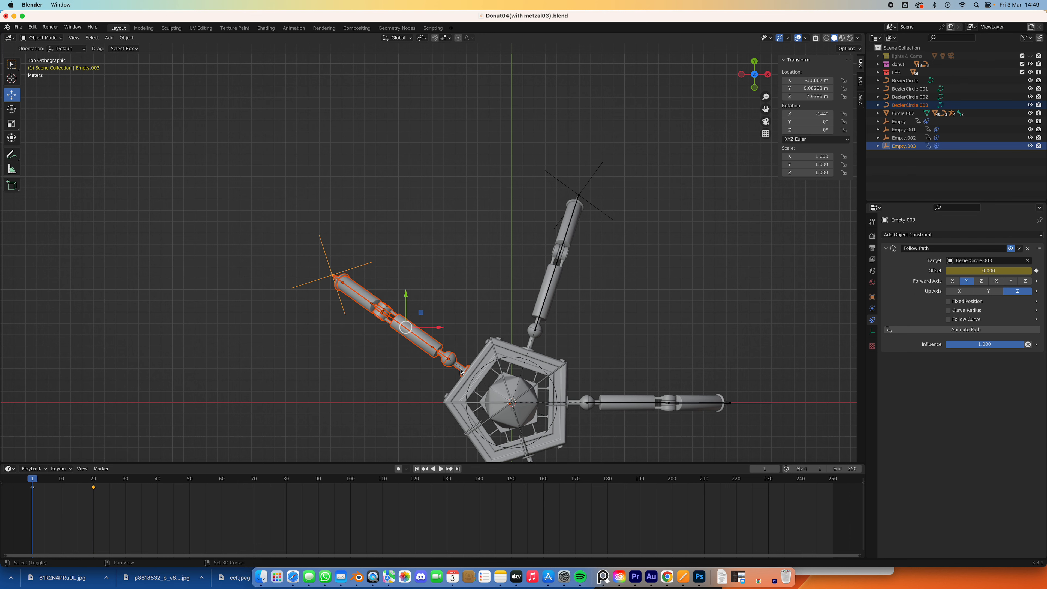
key("shift+d")
type("r")
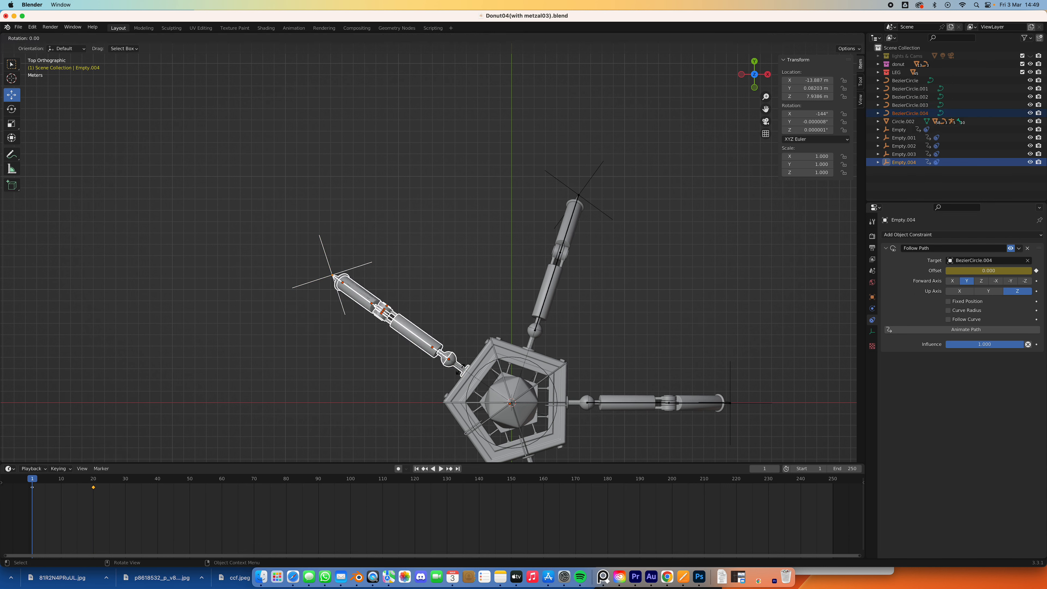
type("-72")
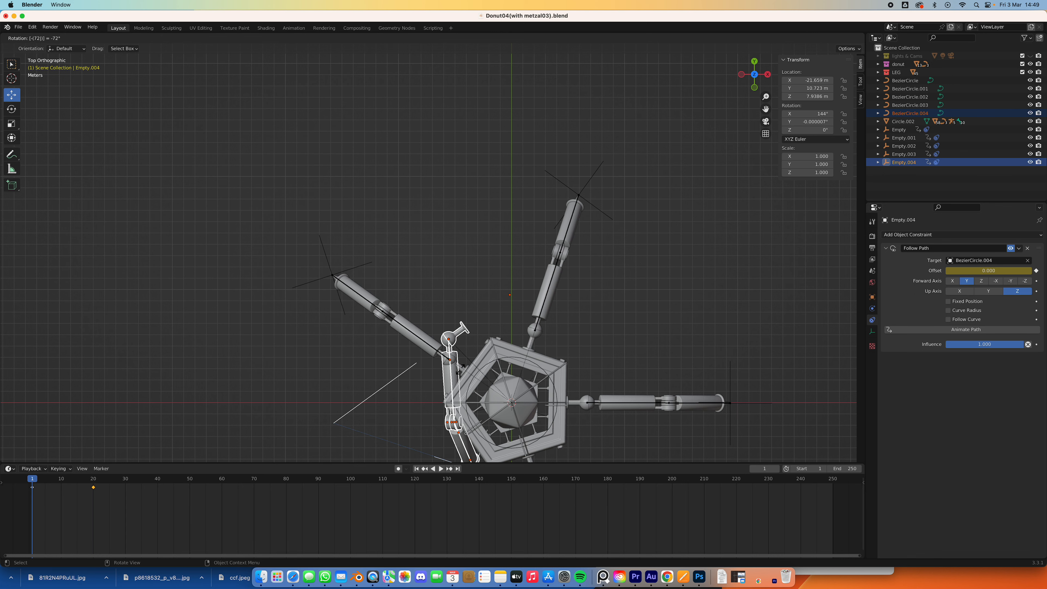
key("Return")
scroll(510, 359, "down", 4)
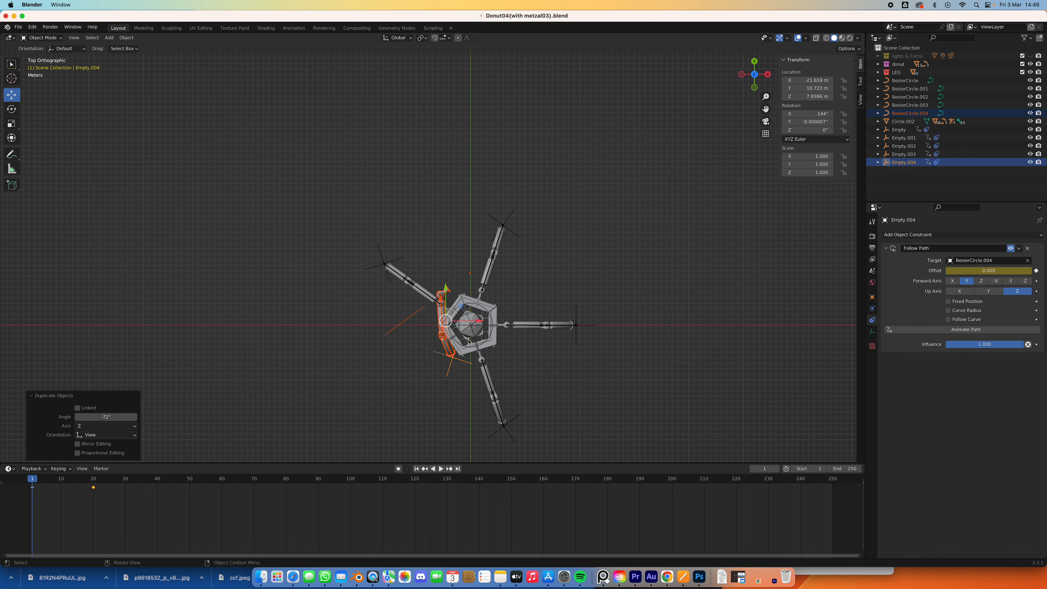
key("g")
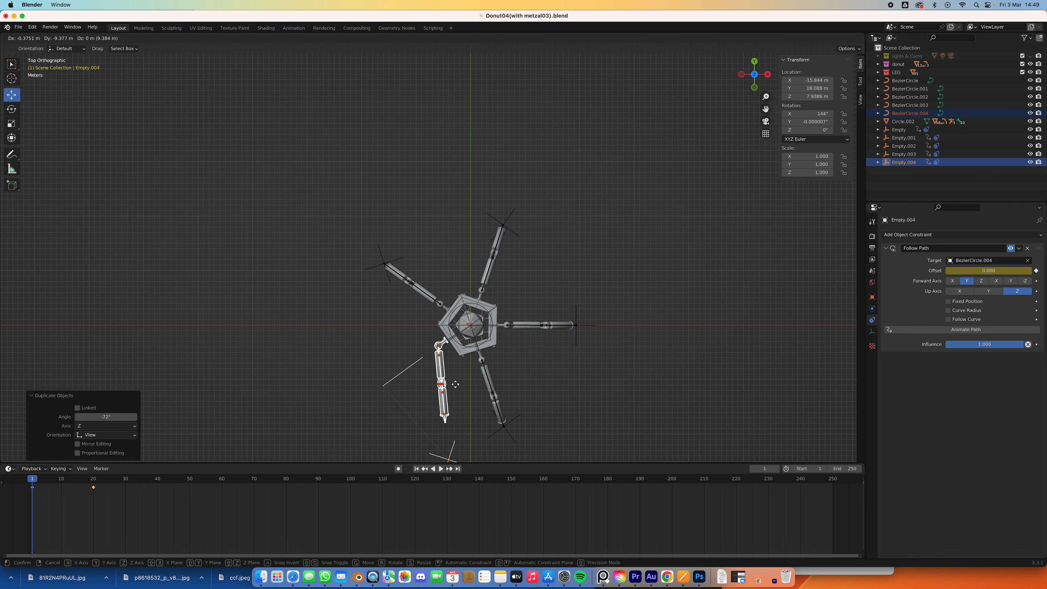
left_click(457, 385)
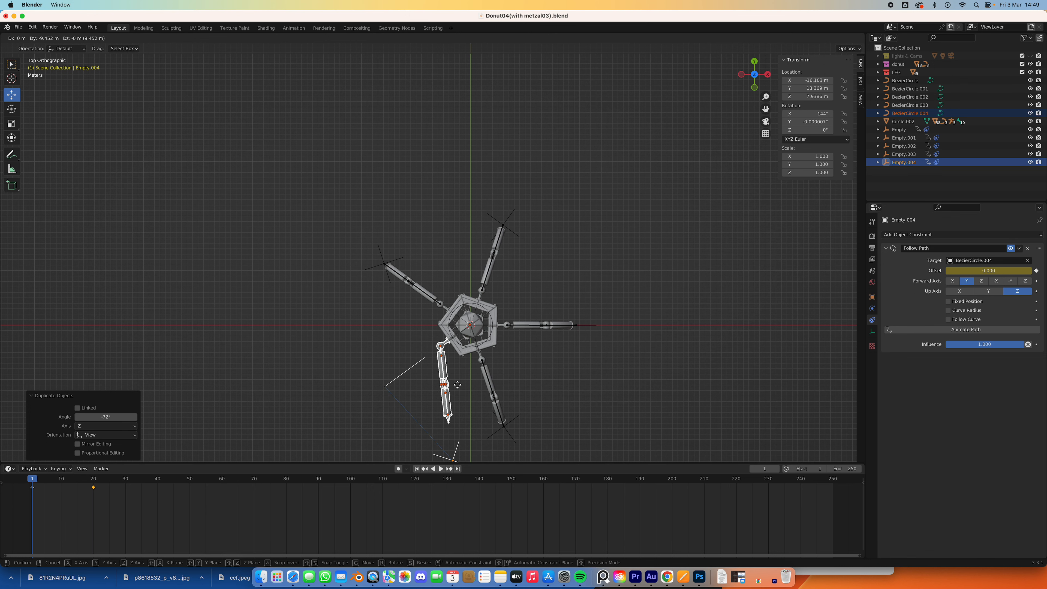
- Move the fourth copy's foot empty -12.541 m in X and 13.566 m in Y to its path, so that the leg points straight outward
scroll(459, 383, "up", 5)
scroll(468, 348, "down", 5, "shift")
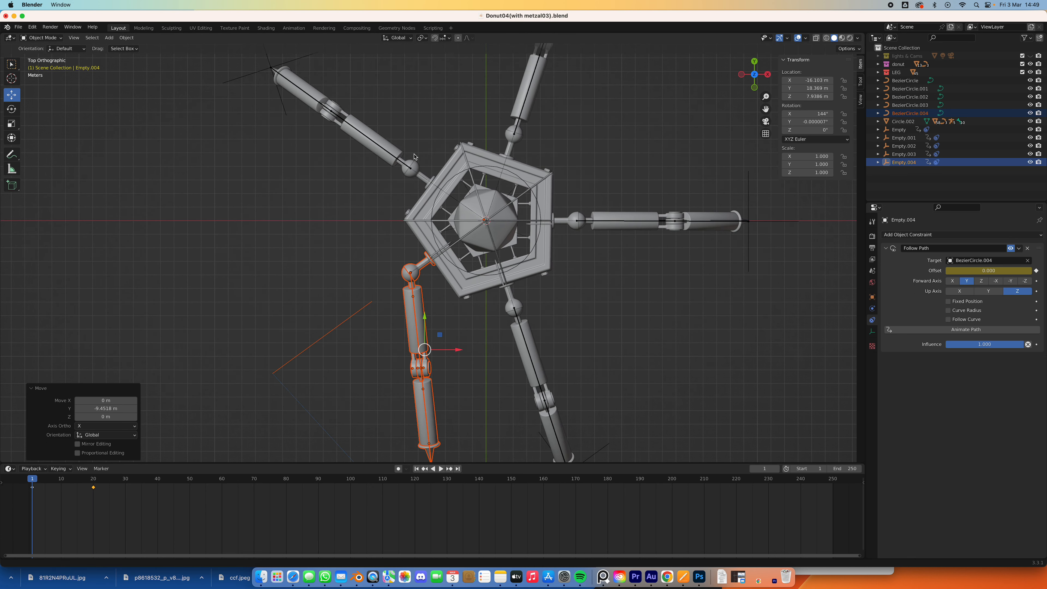
scroll(456, 322, "down", 3, "shift")
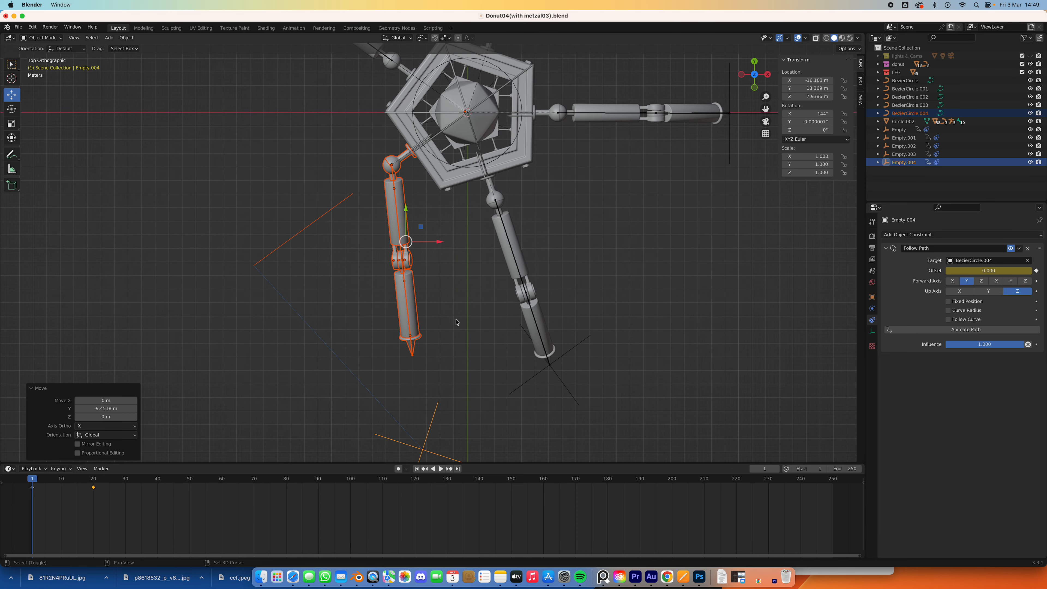
left_click(428, 432)
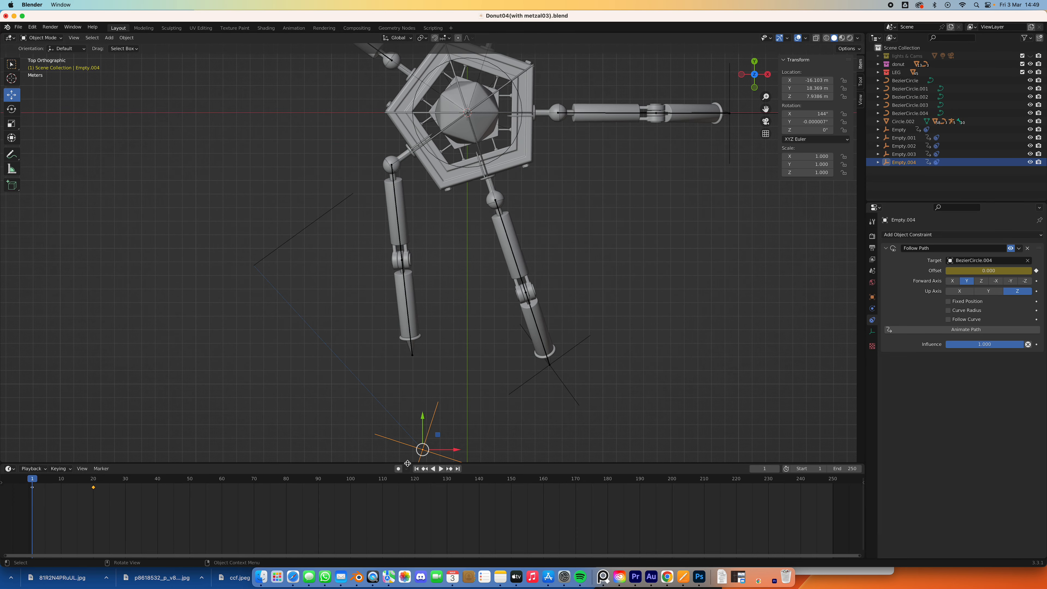
left_click(399, 419)
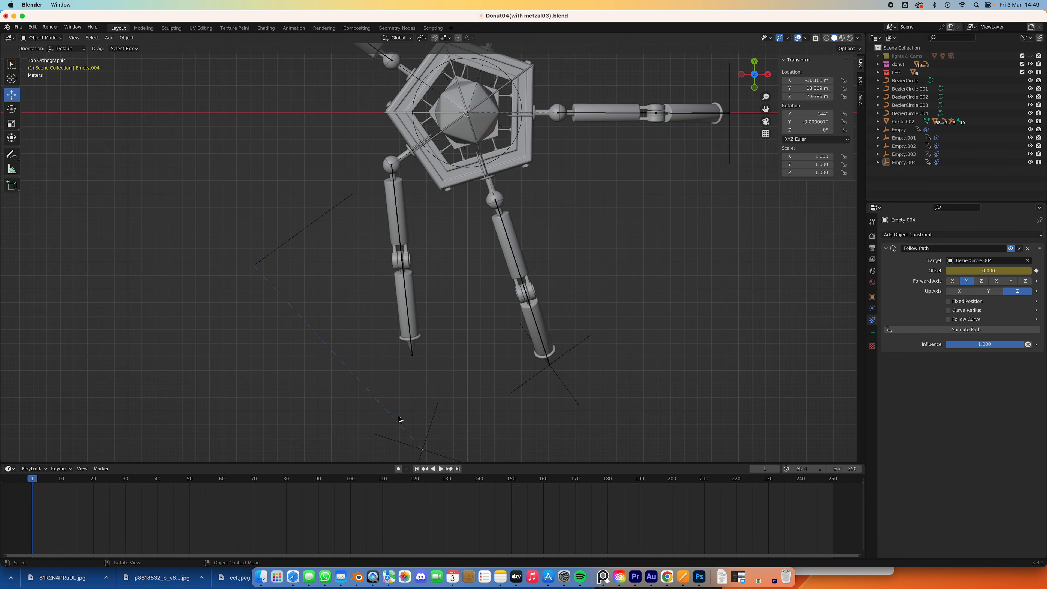
left_click(424, 445)
key("g")
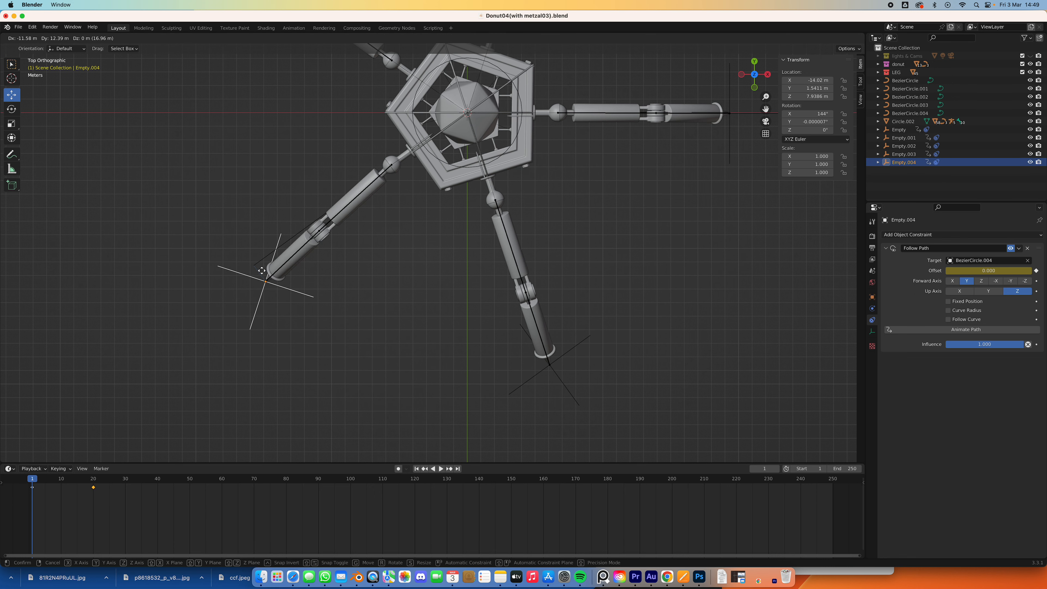
left_click(254, 259)
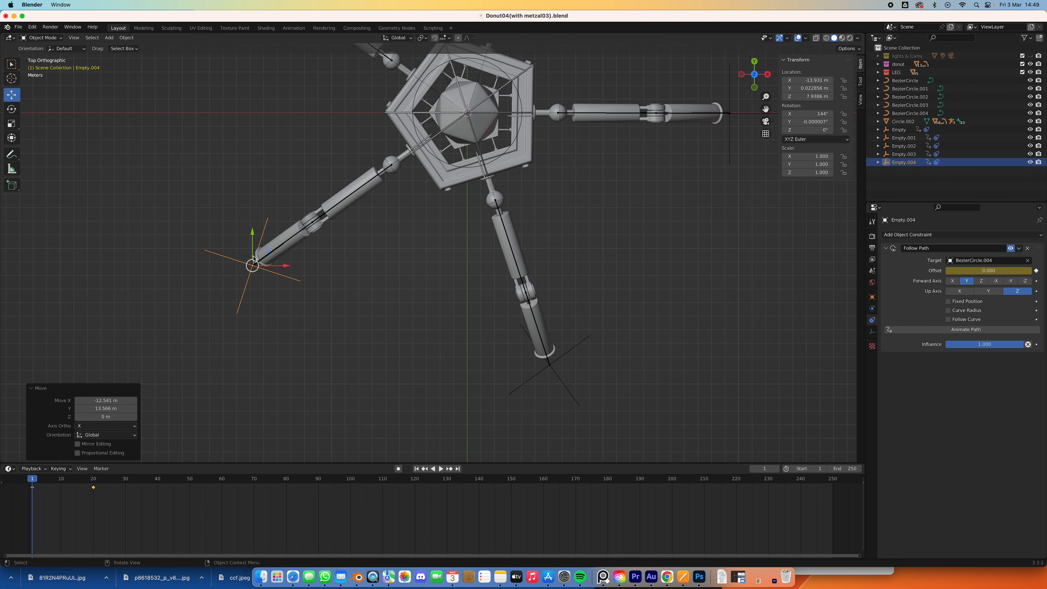
- Play the animation to check the movement of all five legs, and stop it at frame 108
middle_click_drag(502, 379, 406, 426)
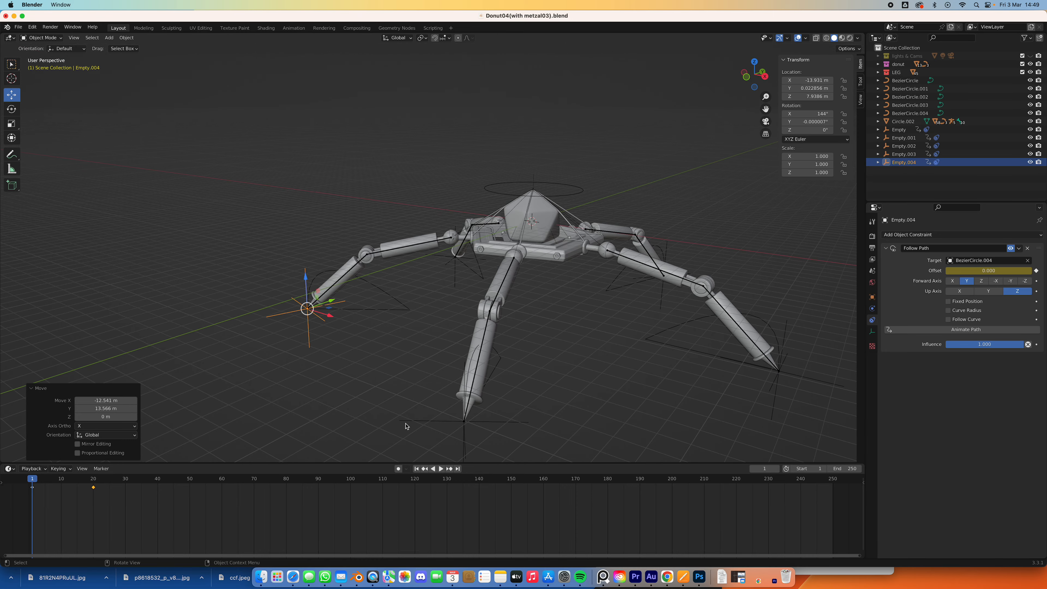
left_click(440, 470)
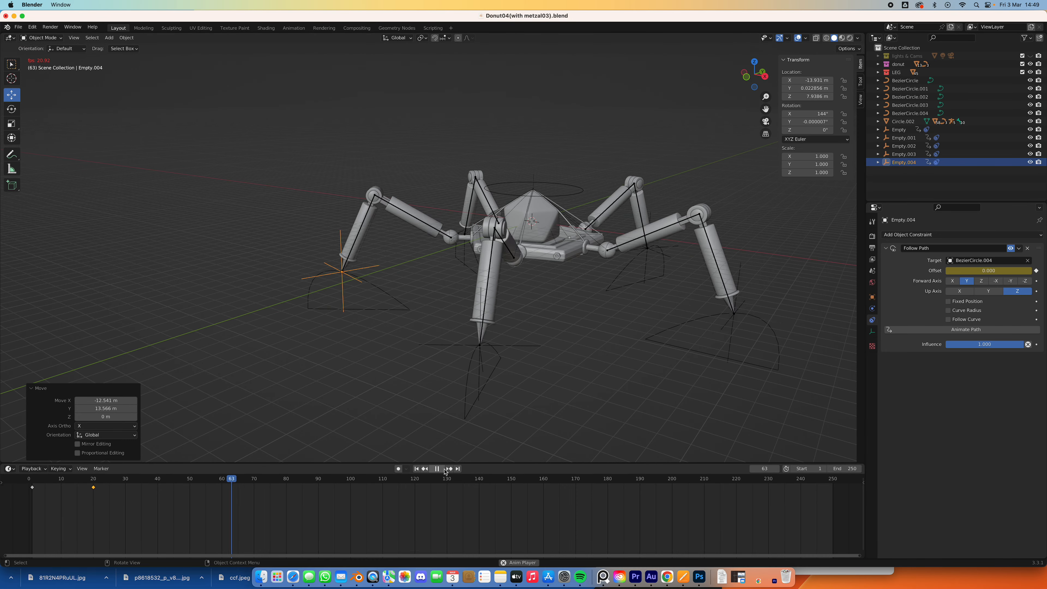
left_click(443, 470)
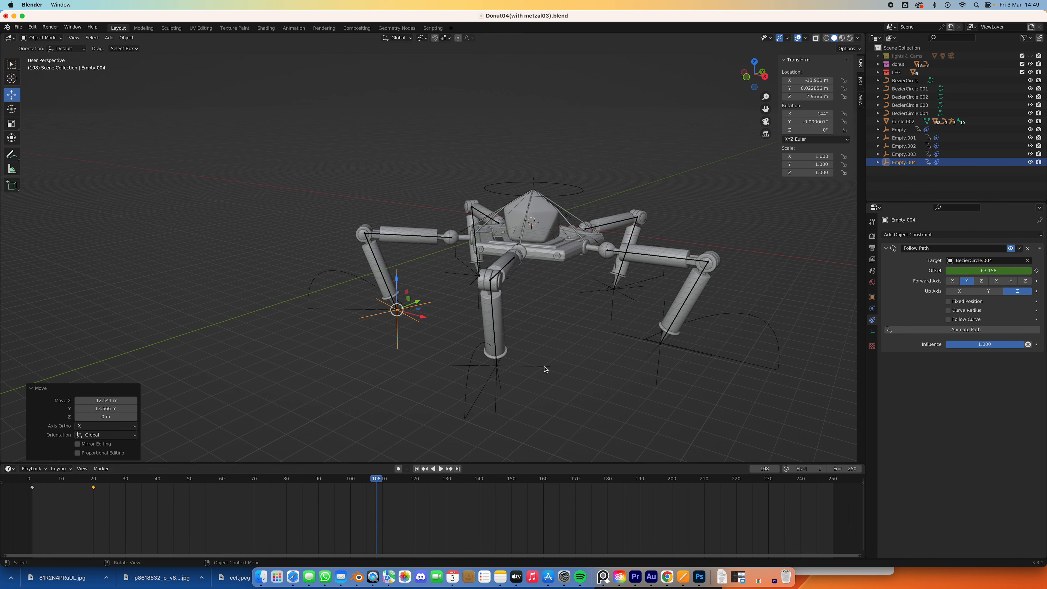
- Rotate the first copy's foot path -72.4° in top view so that it runs parallel to the X axis
left_click(473, 357)
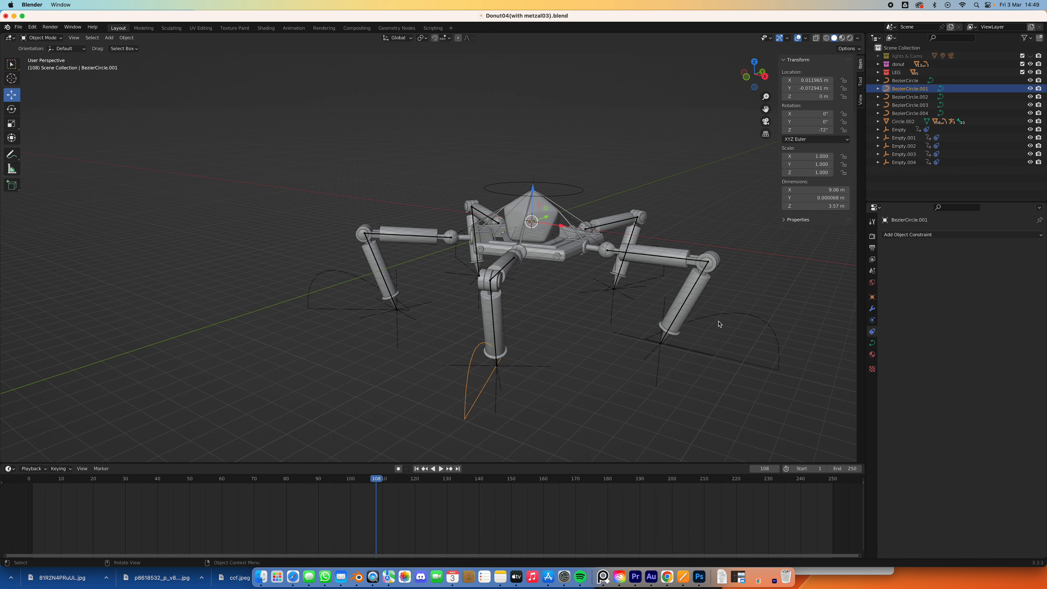
middle_click_drag(523, 361, 588, 353)
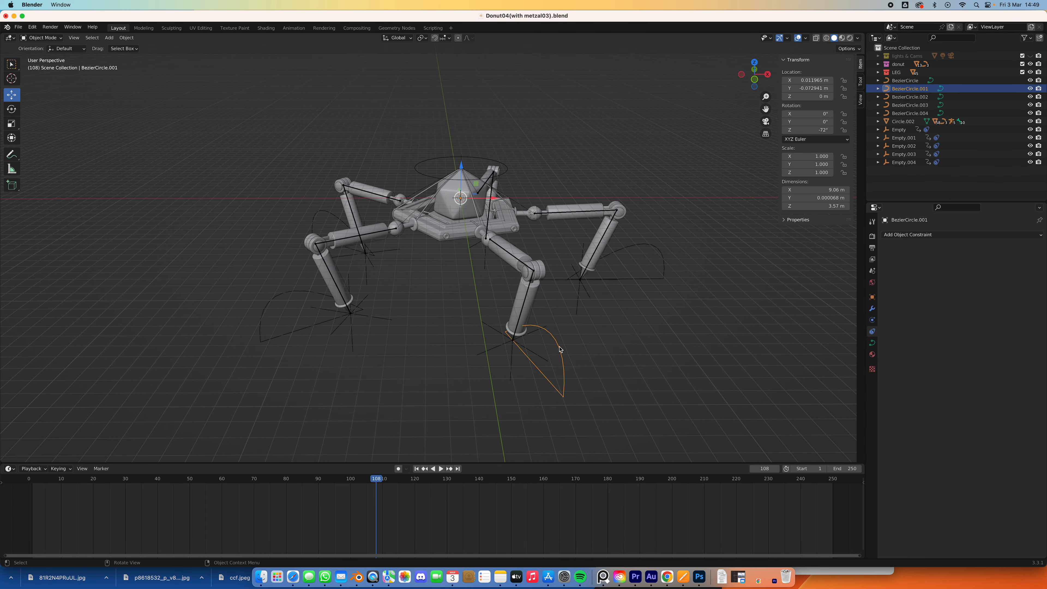
left_click(754, 62)
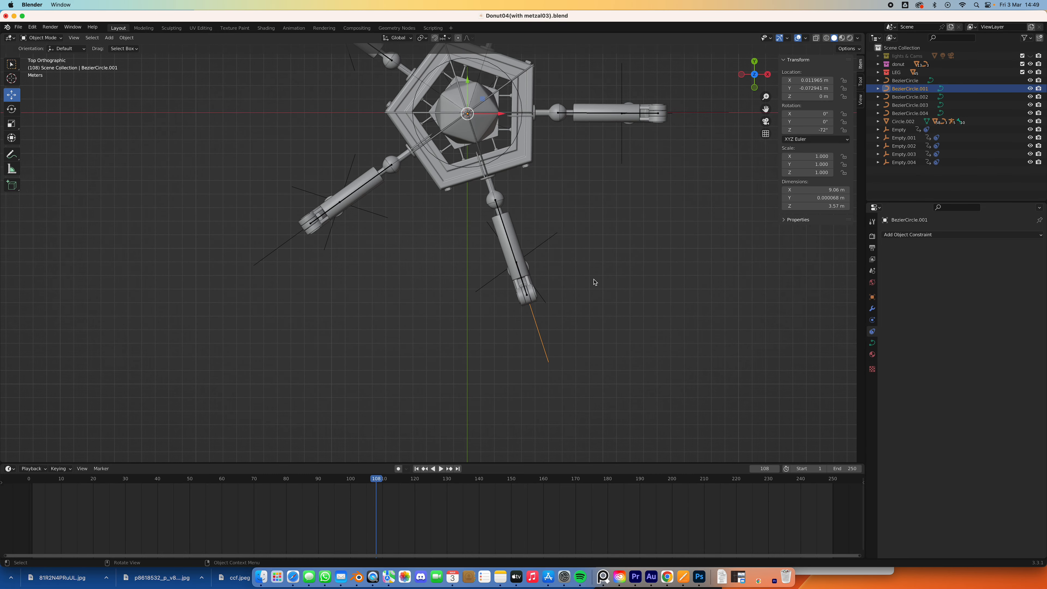
key("r")
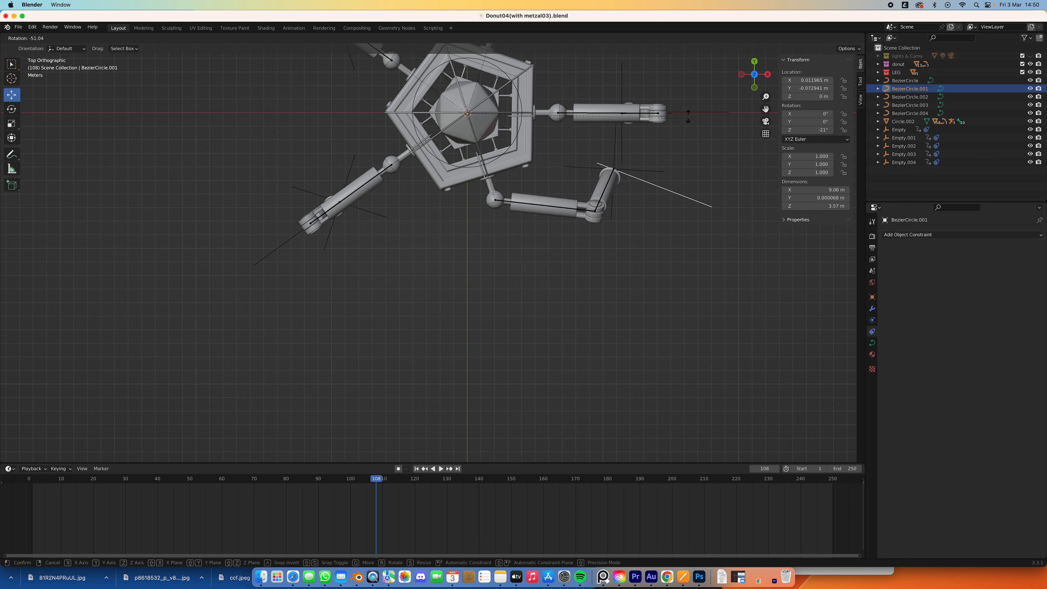
left_click(593, 69)
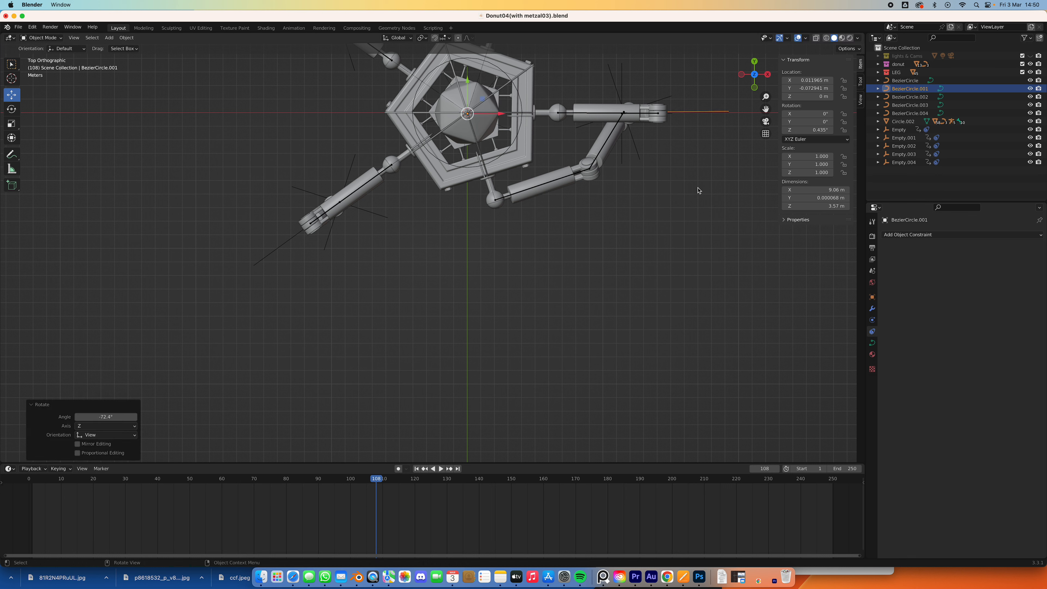
- Move the rotated path about -6.30 m in X and -13.02 m in Y back to its leg's foot, and set the current frame to 100
key("g")
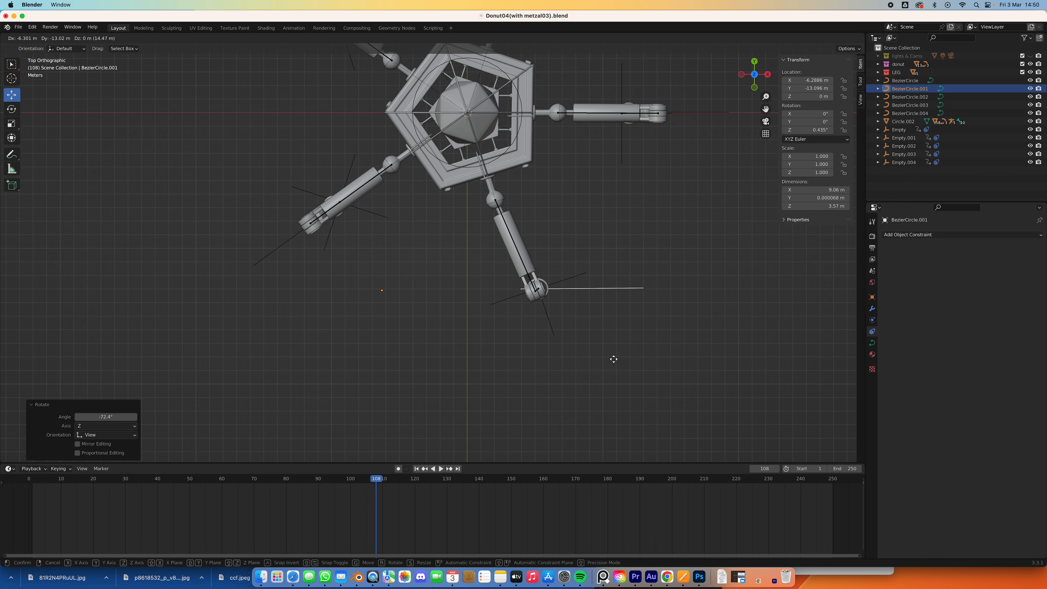
left_click(614, 361)
middle_click_drag(620, 322, 485, 558)
left_click_drag(376, 483, 350, 490)
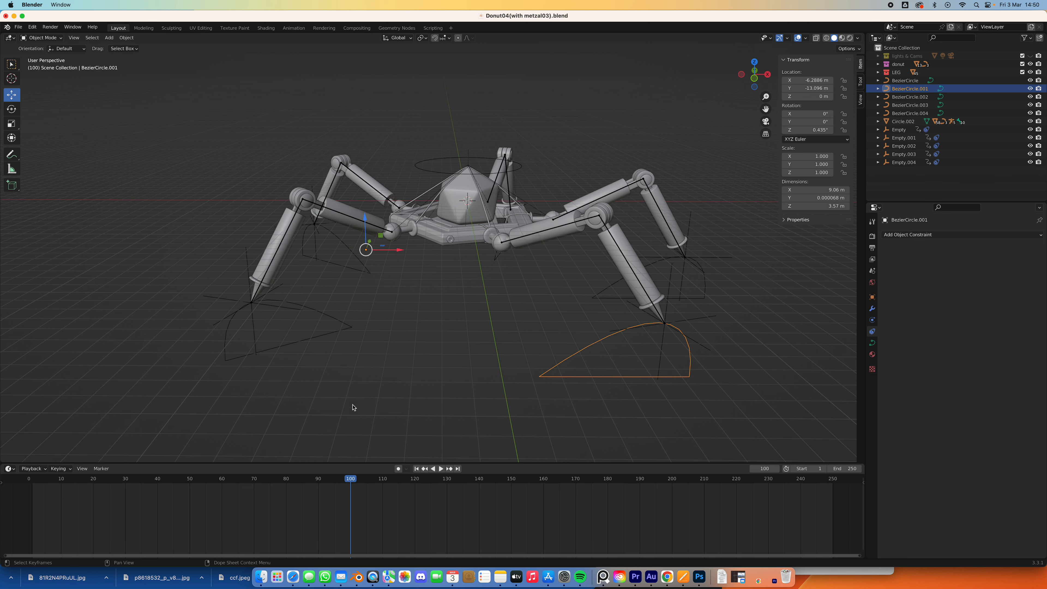
- Set the fourth copy's foot path origin to its geometry and rotate the path about 143° around Z, parallel to the X axis
left_click(325, 326)
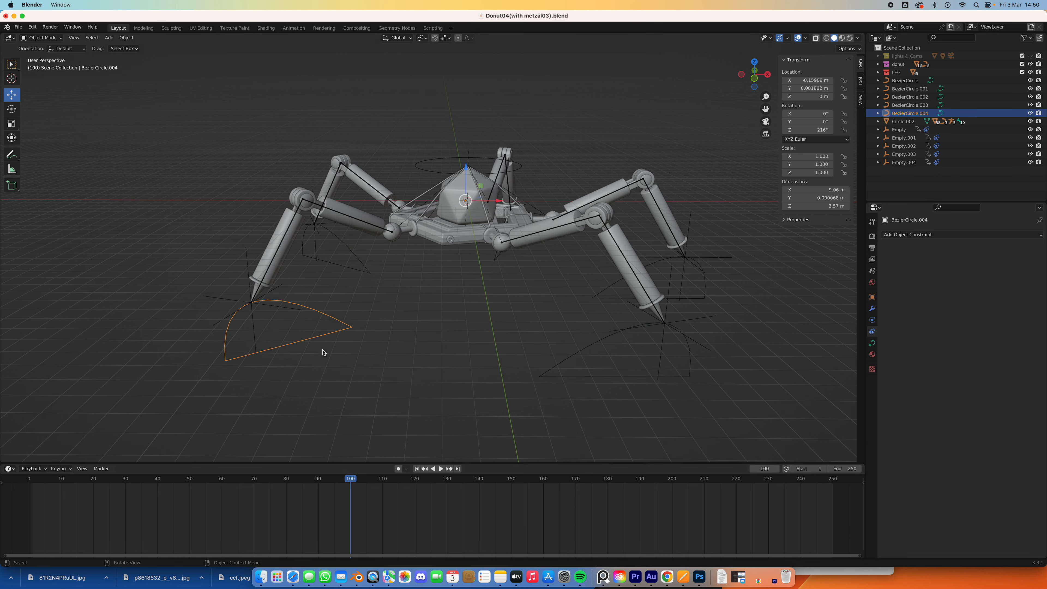
left_click(127, 38)
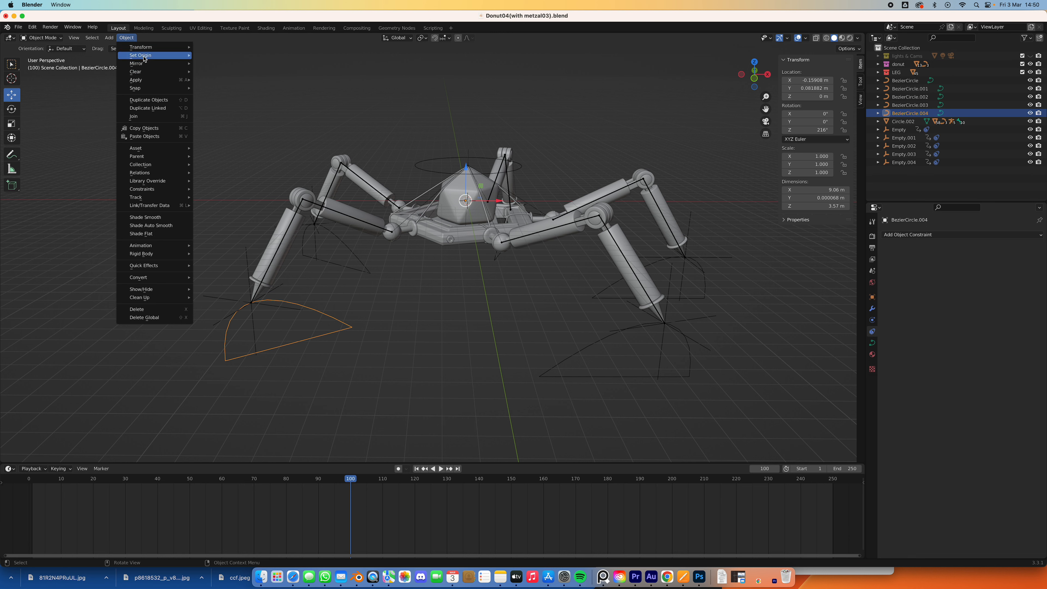
mouse_move(174, 55)
left_click(226, 64)
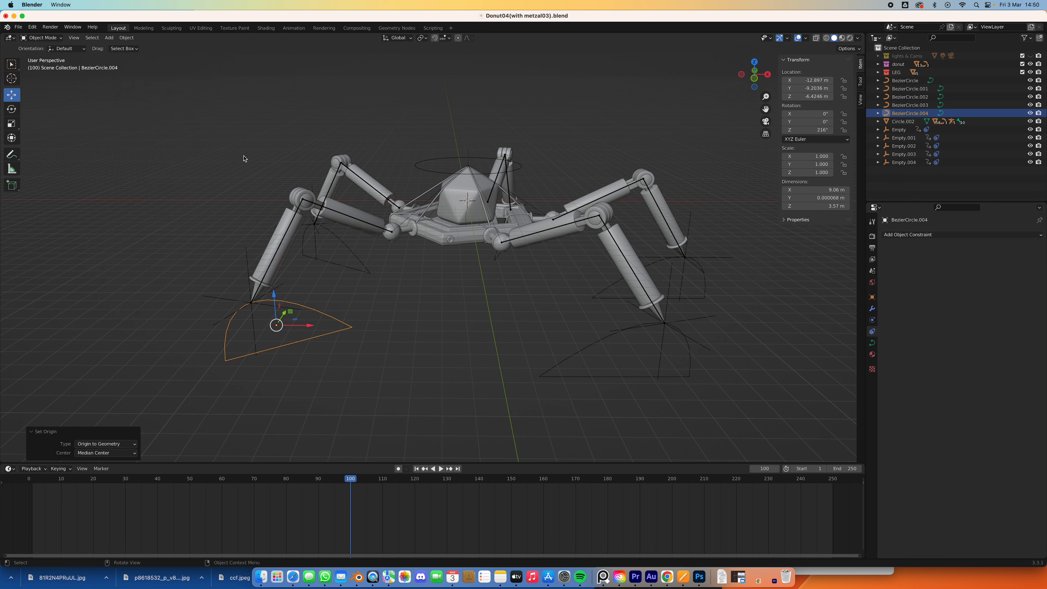
left_click(11, 109)
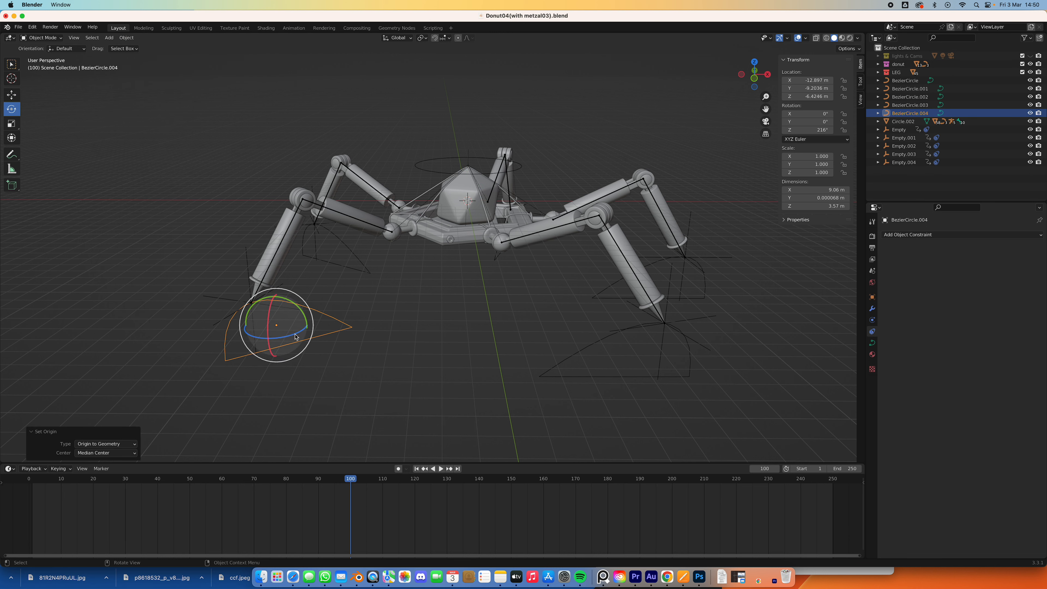
left_click_drag(306, 335, 308, 327)
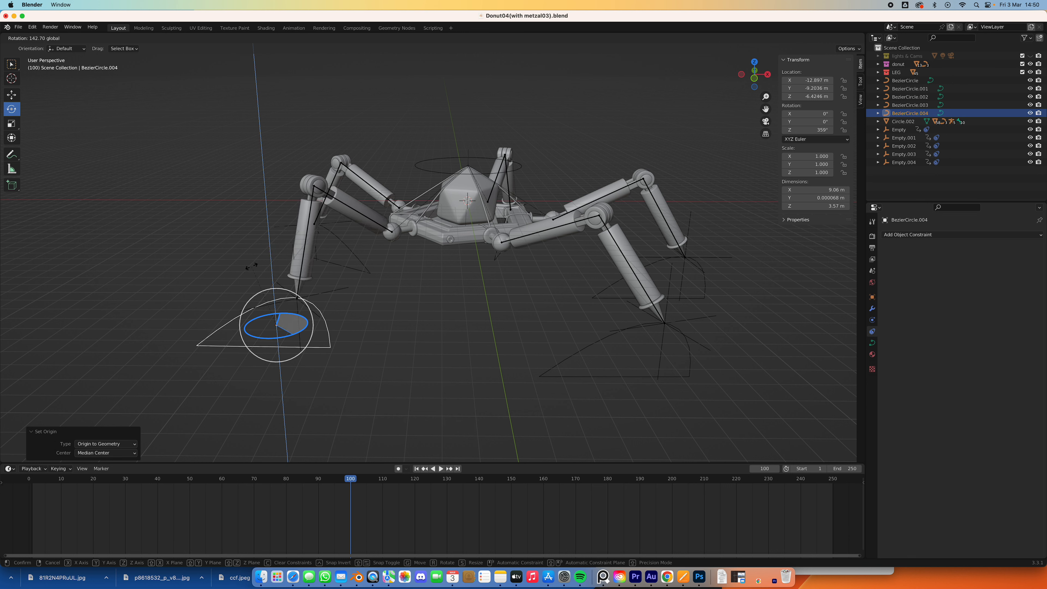
left_click(252, 266)
- Set the third copy's foot path origin to its geometry and rotate the path 216° around Z to match the walking direction
left_click(353, 262)
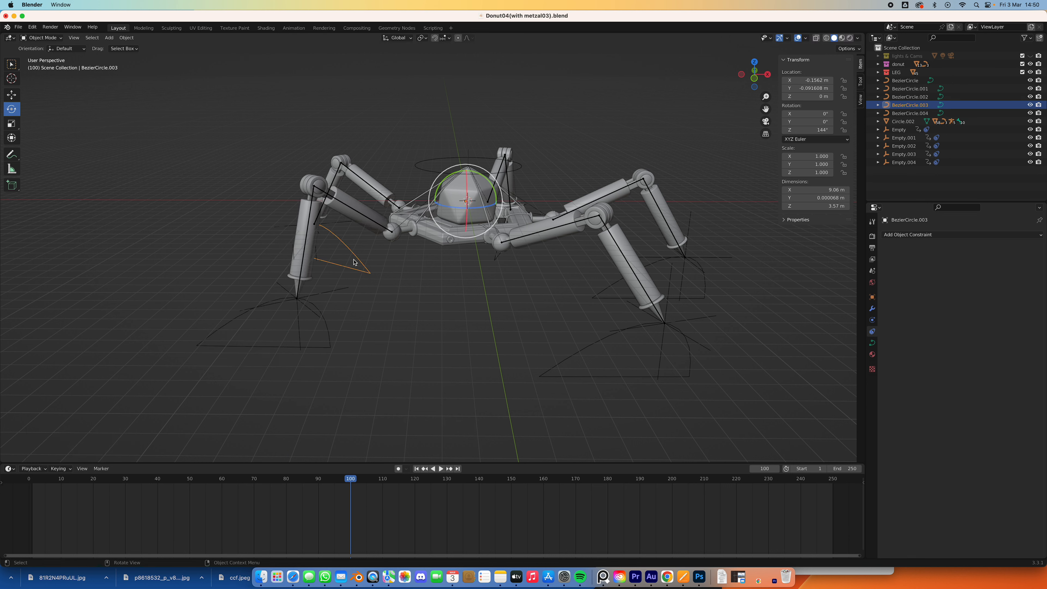
left_click(126, 38)
mouse_move(150, 58)
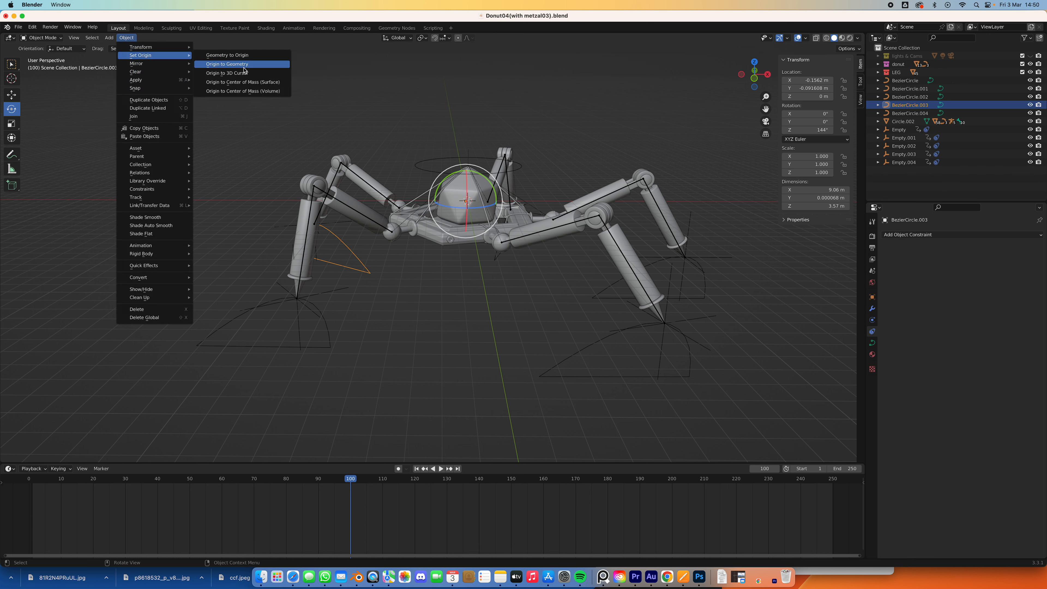
left_click(245, 64)
key("r")
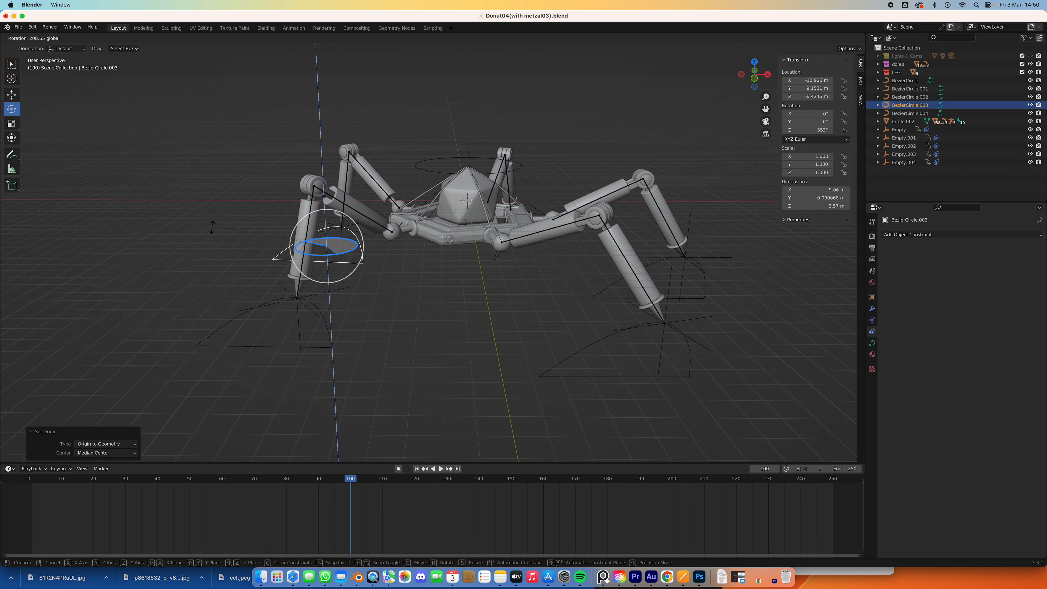
left_click(215, 242)
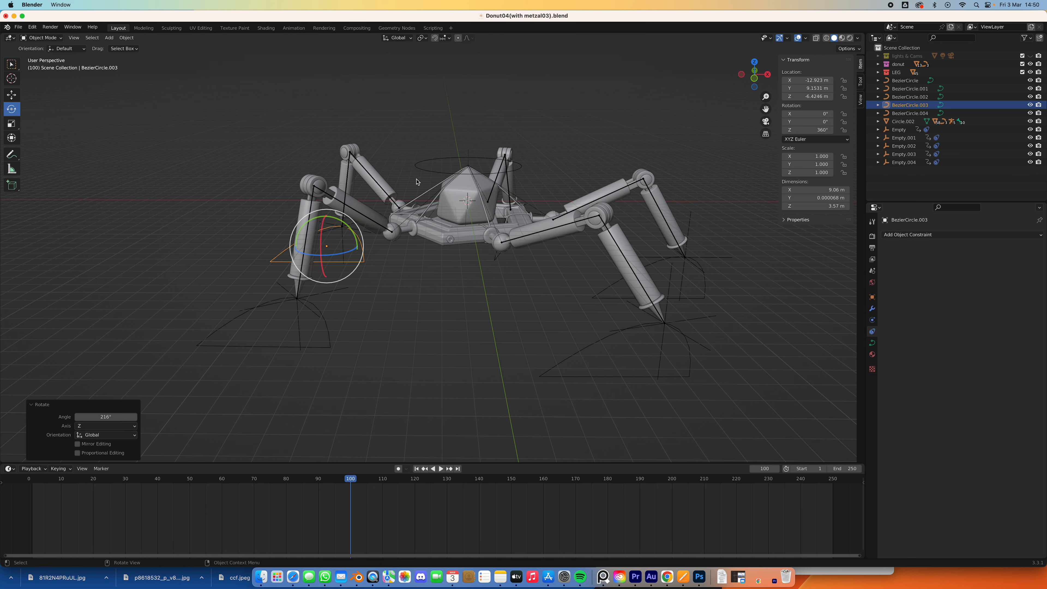
- Set the second copy's foot path origin to its geometry and rotate the path -71.9° around Z, parallel to the others
middle_click_drag(496, 191, 301, 273)
middle_click_drag(371, 153, 466, 138)
left_click(479, 153)
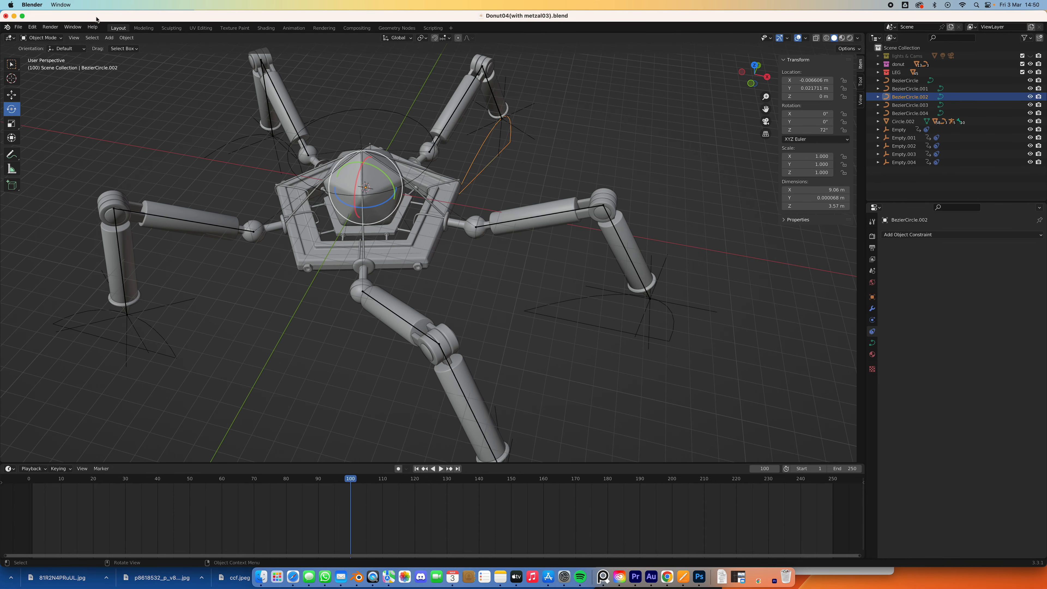
left_click(127, 37)
mouse_move(147, 66)
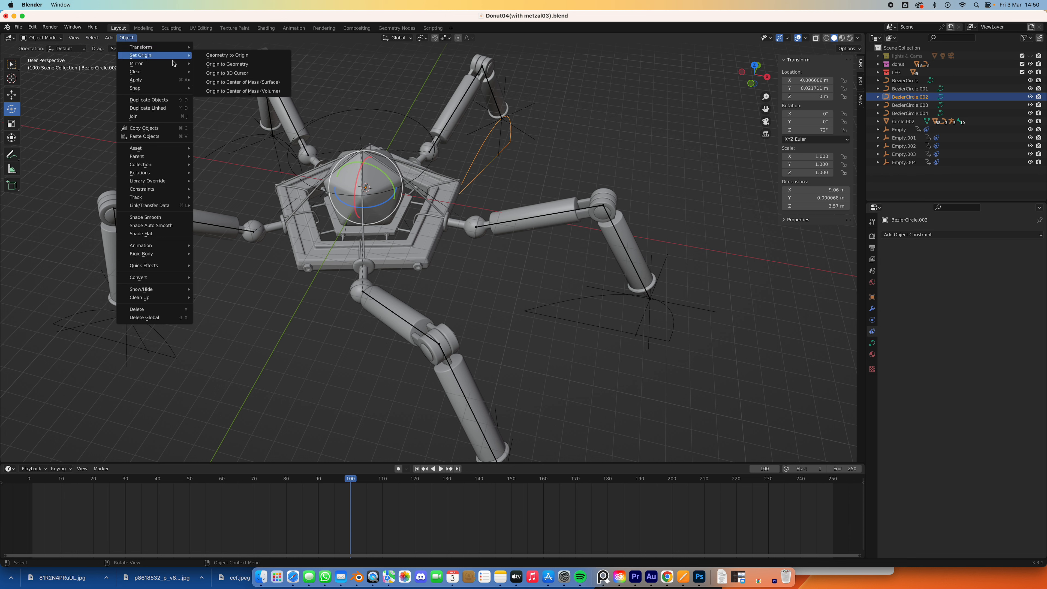
left_click(231, 63)
left_click_drag(507, 166, 482, 161)
- Play the animation to check that all five legs step in the same direction, and return to frame 1
scroll(502, 237, "down", 5)
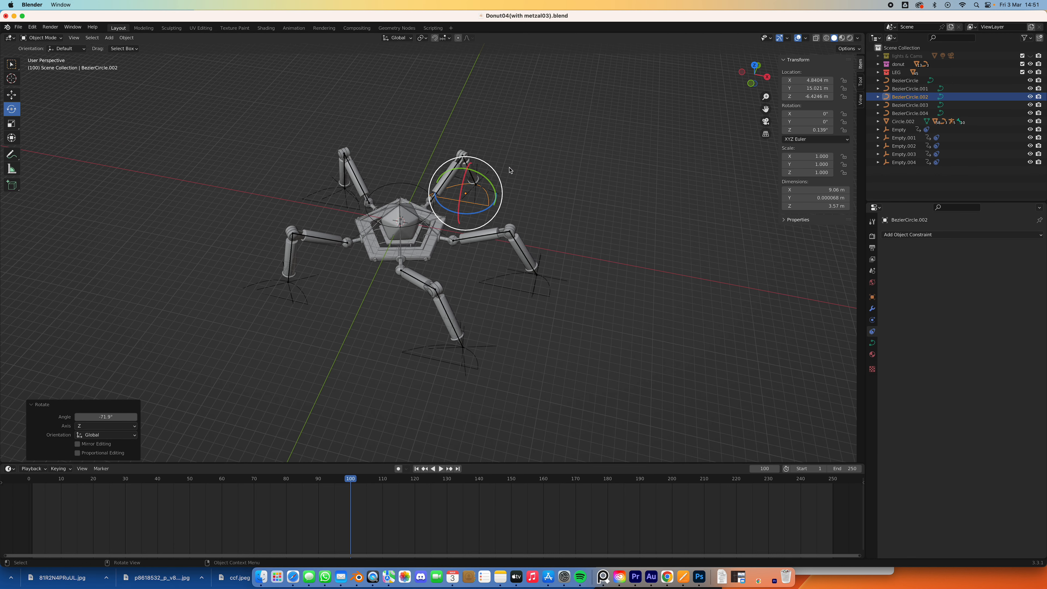
left_click(416, 468)
left_click(440, 469)
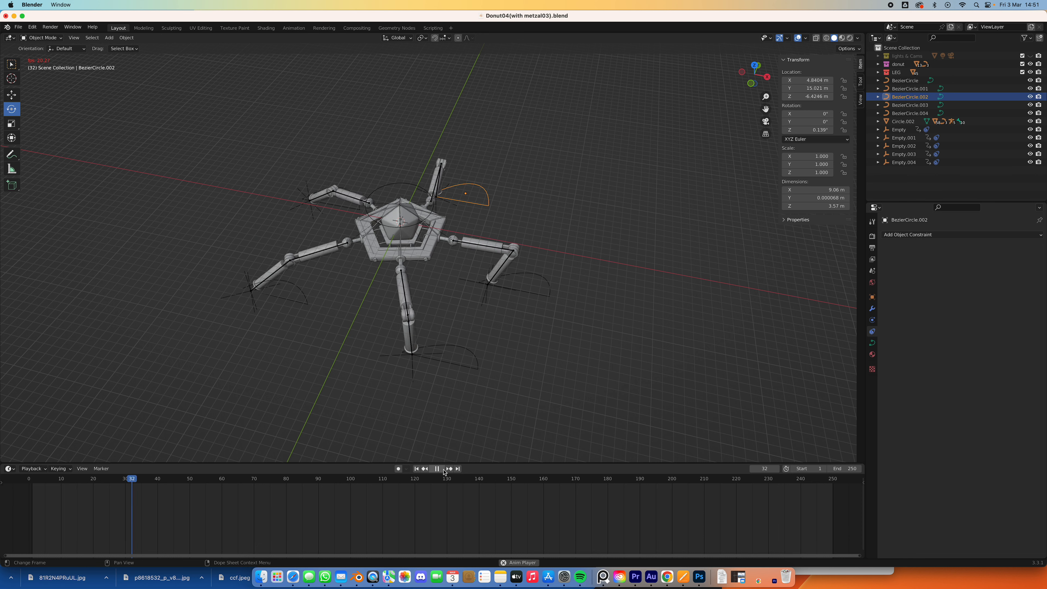
left_click(441, 470)
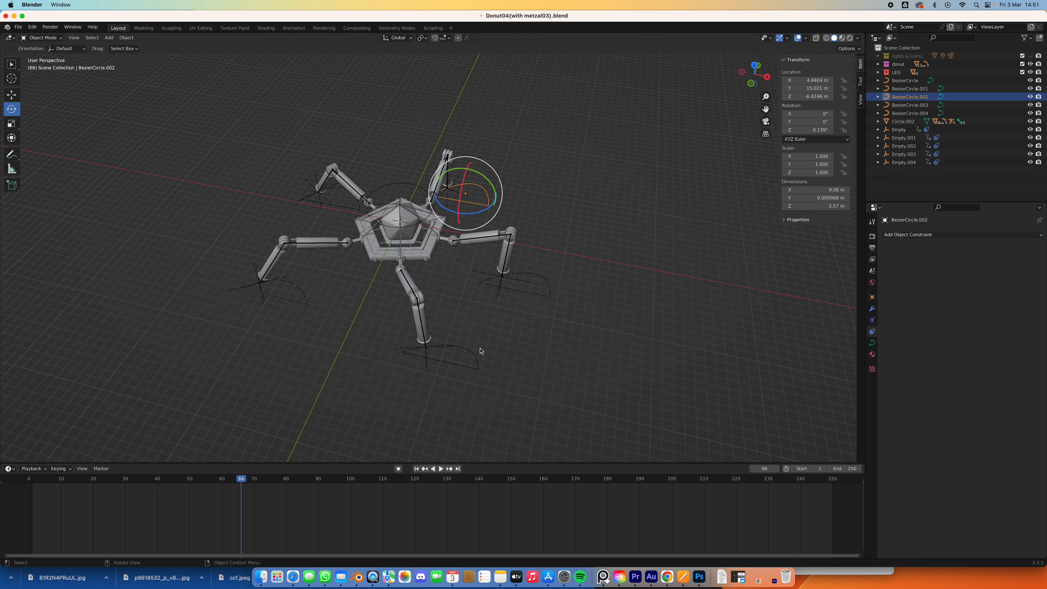
left_click(472, 354)
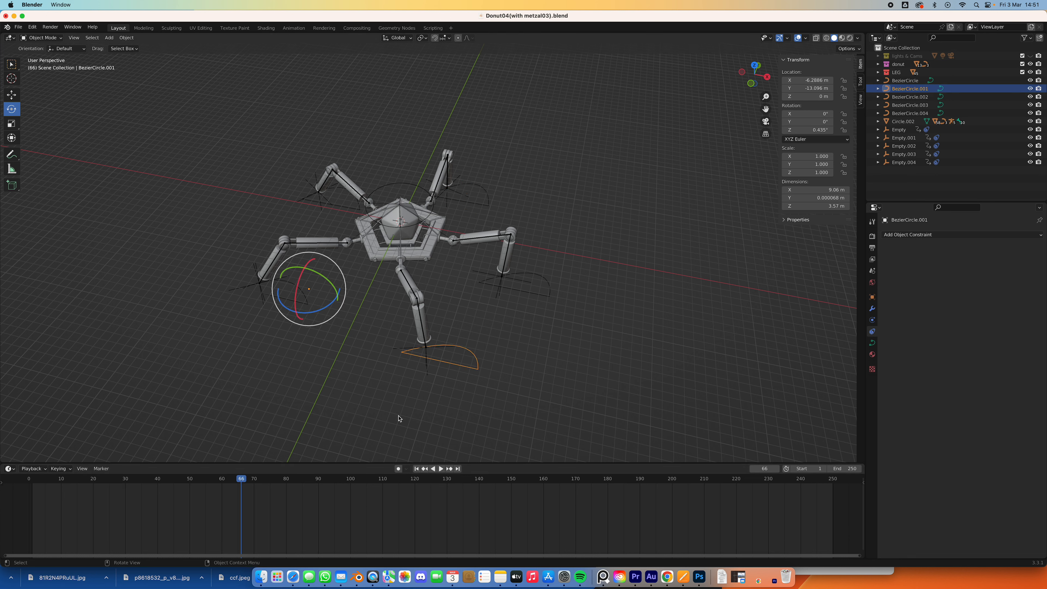
left_click(425, 469)
left_click(441, 468)
left_click(438, 468)
left_click(417, 469)
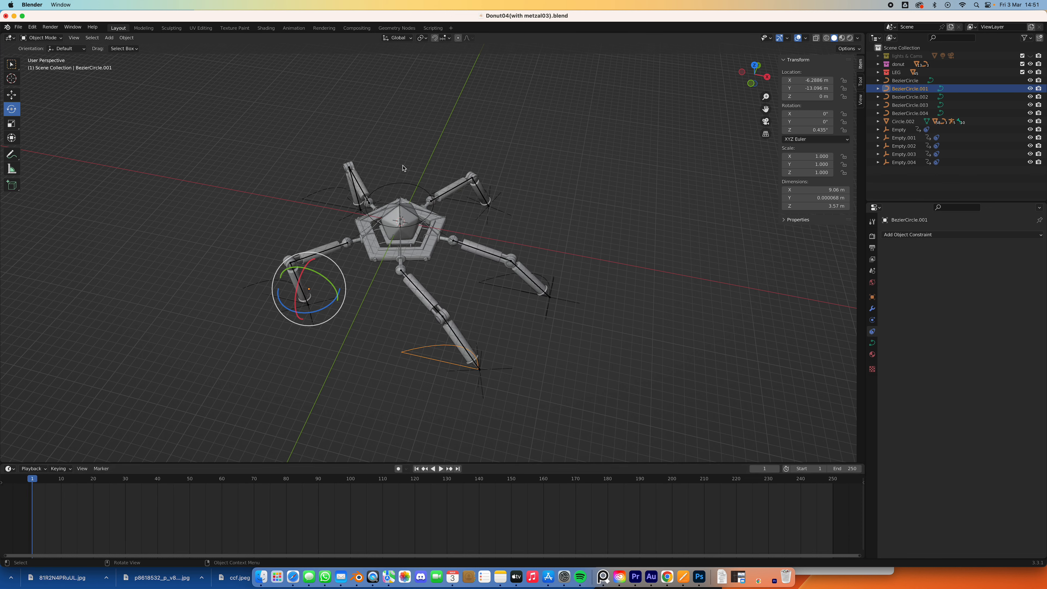
- Try moving the body with its control circle while the feet stay on their paths, and undo the move
left_click(396, 187)
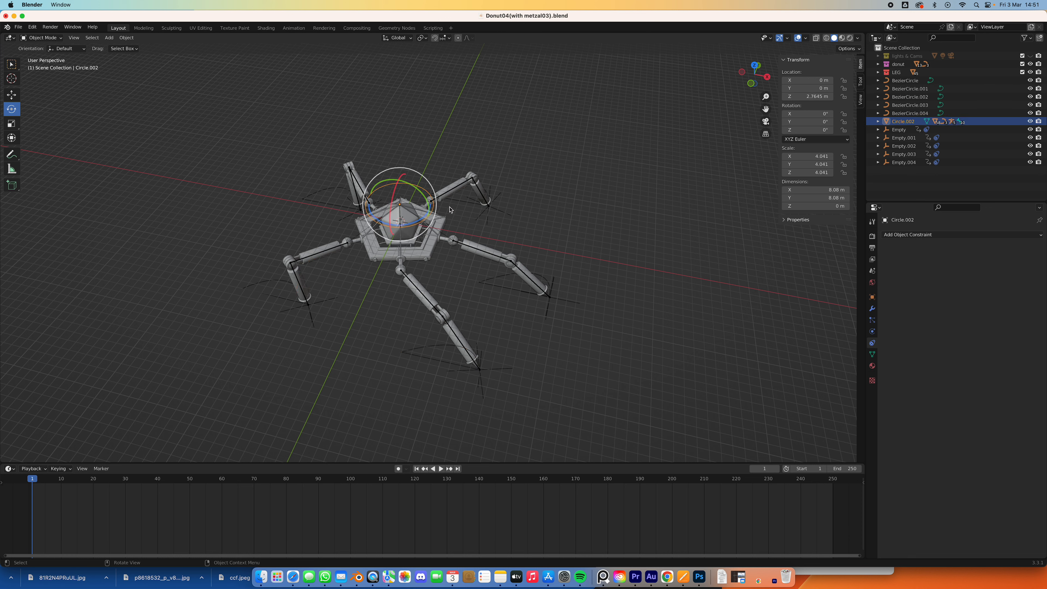
key("g")
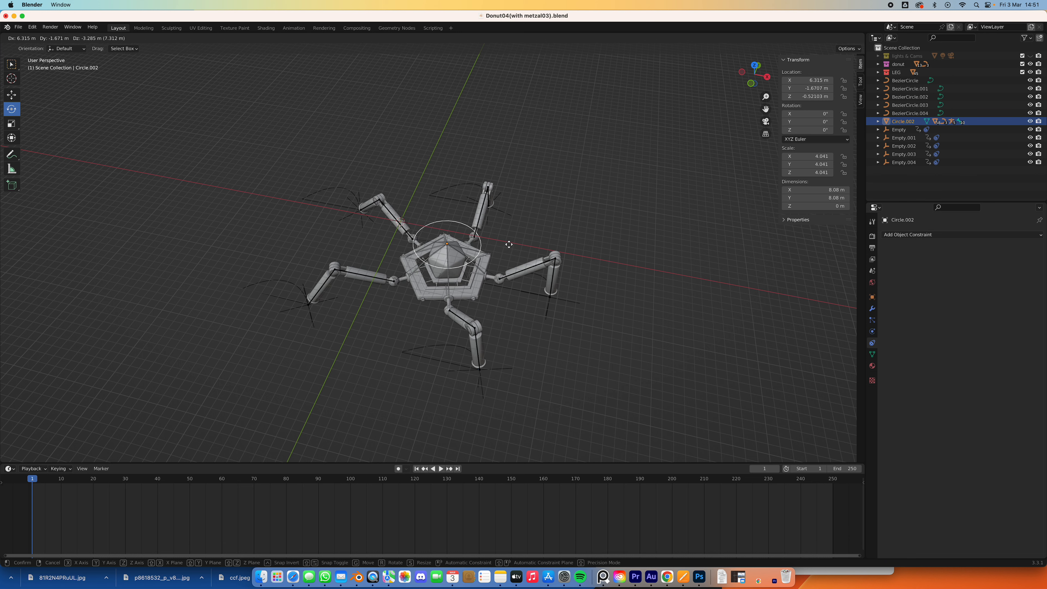
left_click(492, 225)
key("ctrl+z")
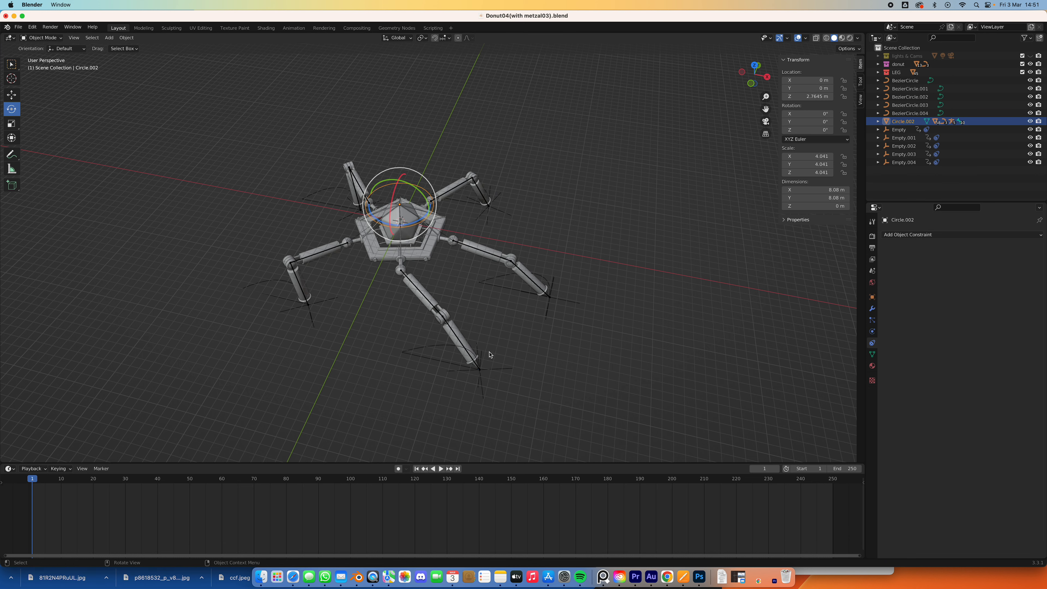
- Play the animation again, stop it at frame 12, and inspect the timing of the feet from the front
left_click(441, 469)
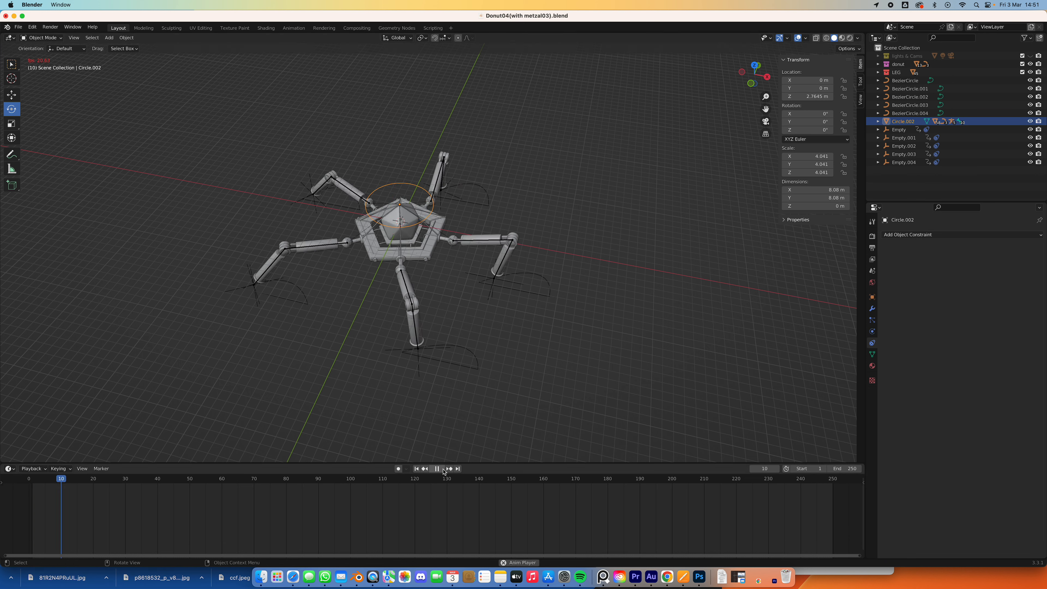
left_click(441, 469)
middle_click_drag(476, 325, 455, 299)
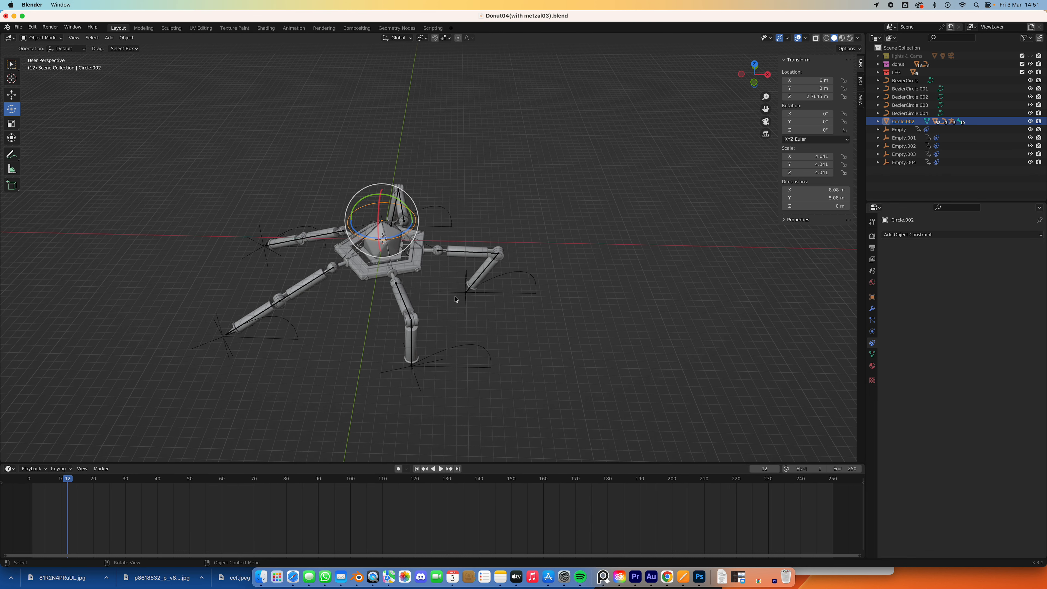
left_click(455, 350)
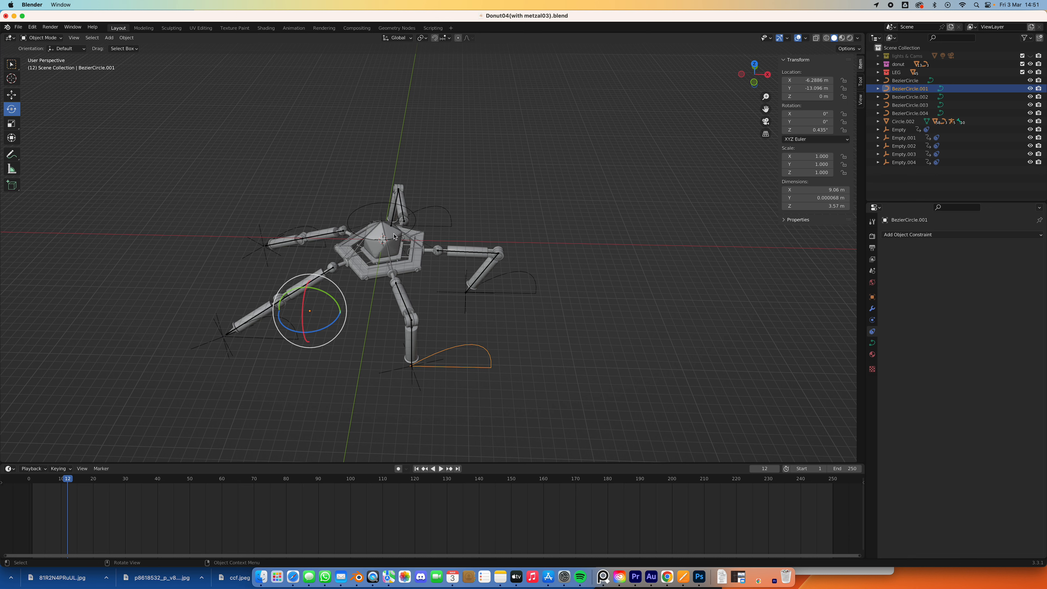
- Shift the keyframes of the first and third copies' foot empties 5 frames later, to frames 6 and 25, and play the animation
left_click(265, 234)
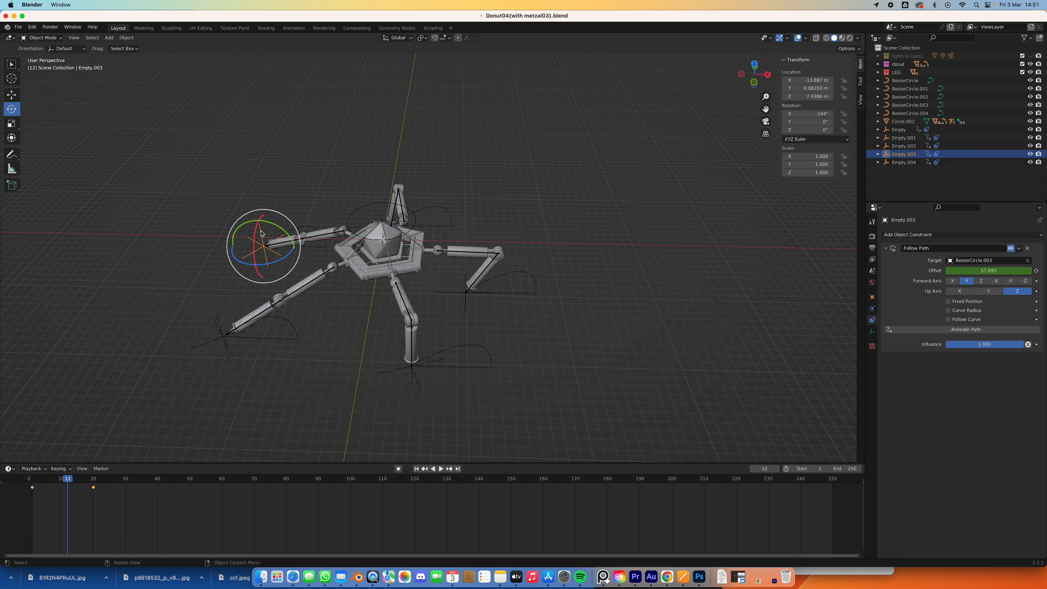
left_click(403, 371, "shift")
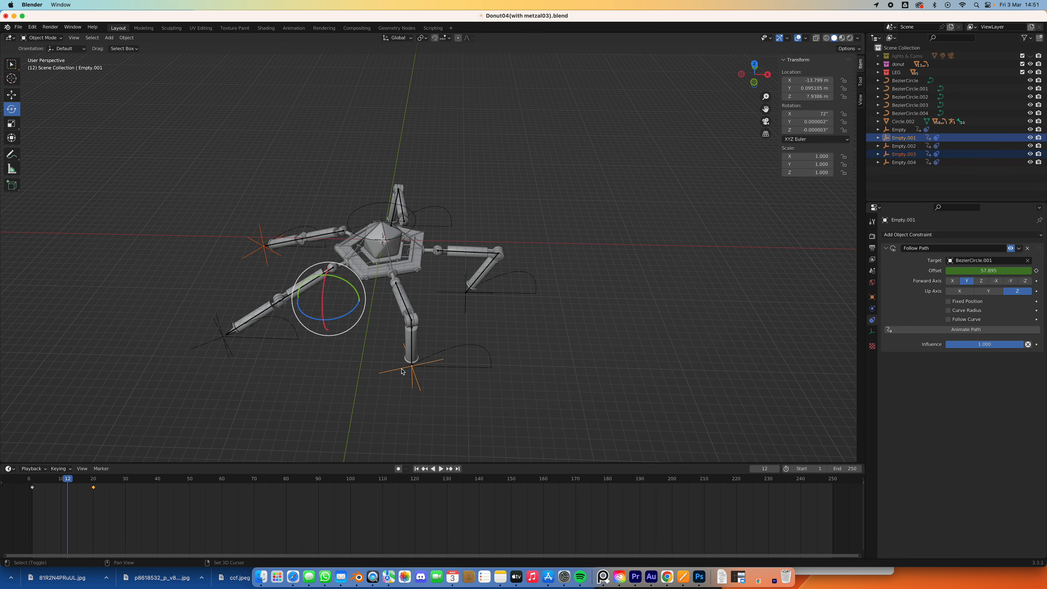
left_click(466, 302, "shift")
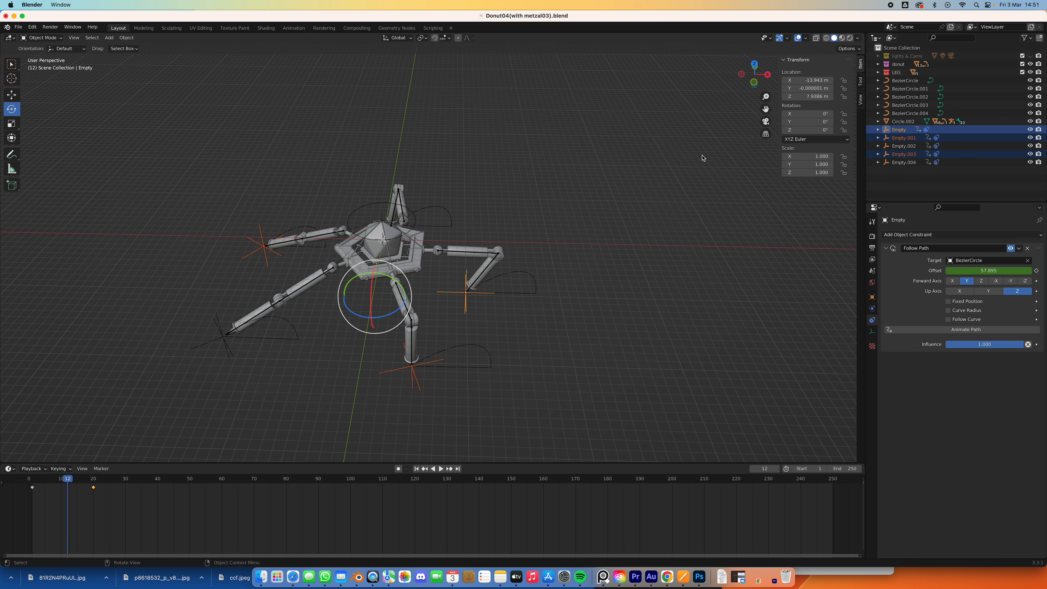
left_click(406, 379)
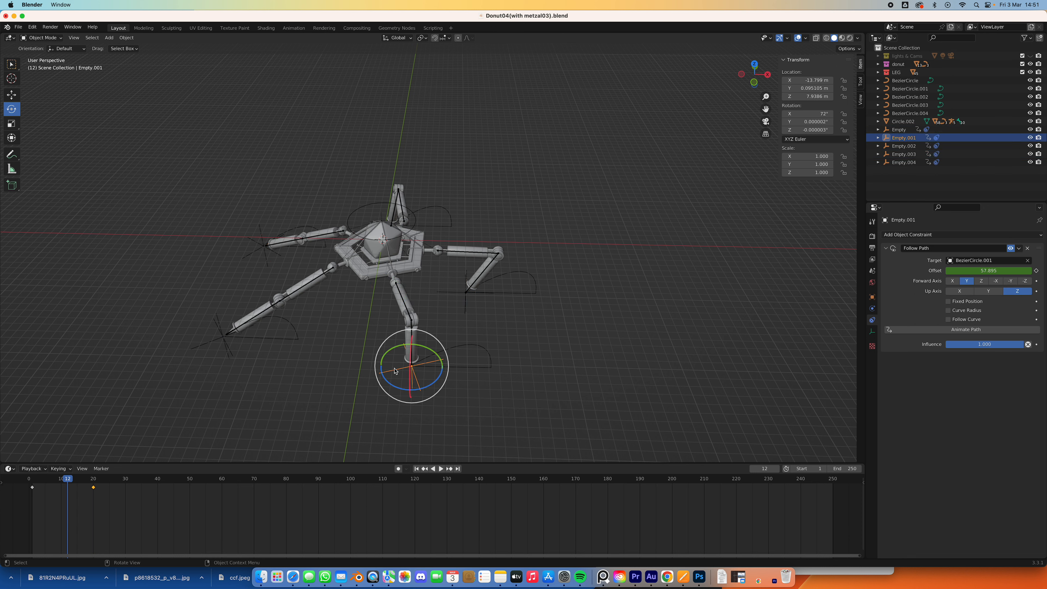
left_click(262, 241, "shift")
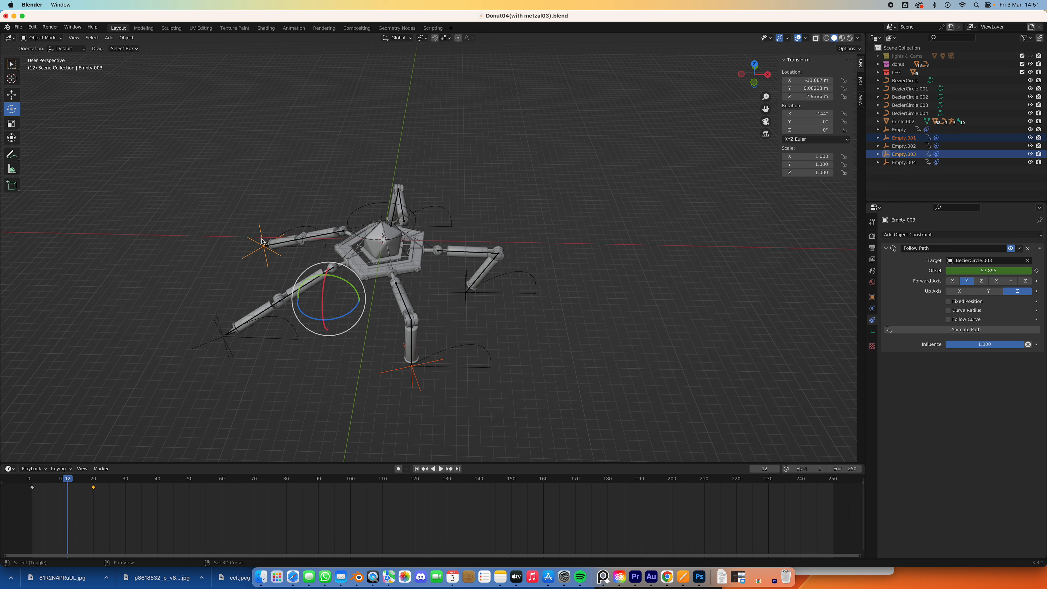
left_click_drag(107, 502, 19, 486)
left_click_drag(94, 489, 351, 475)
left_click(440, 469)
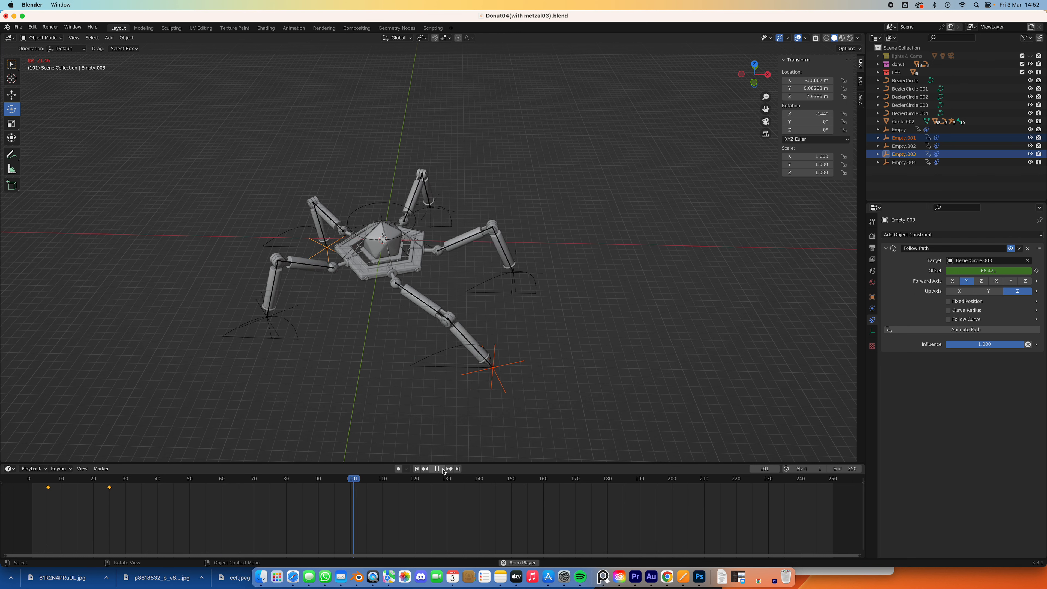
- Stop playback and move the fourth copy's foot path closer to the body, about 3.2 m in X and 1.3 m in Y
left_click(442, 470)
left_click(291, 327)
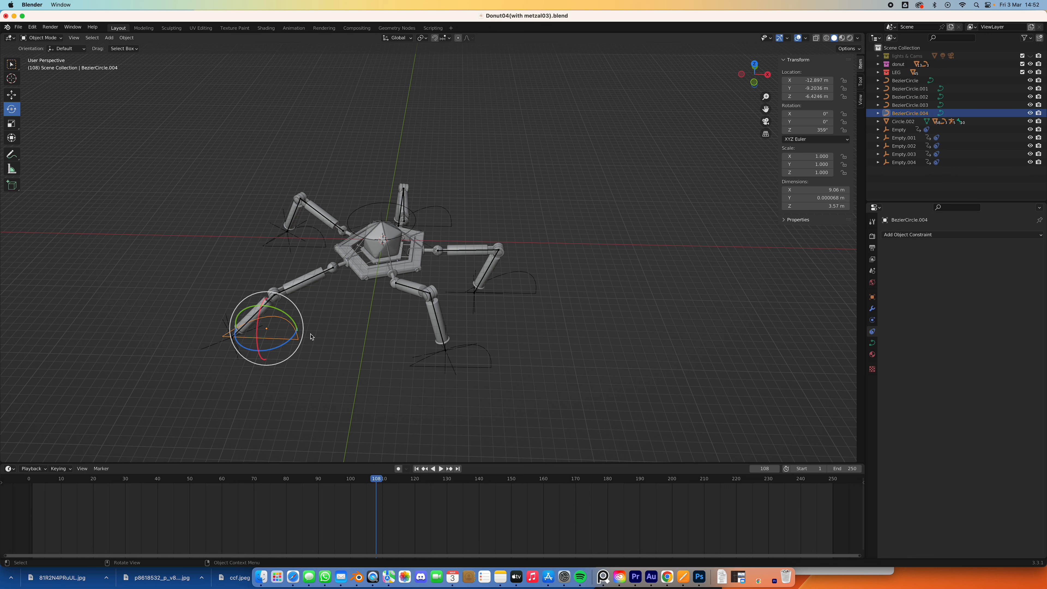
left_click(755, 66)
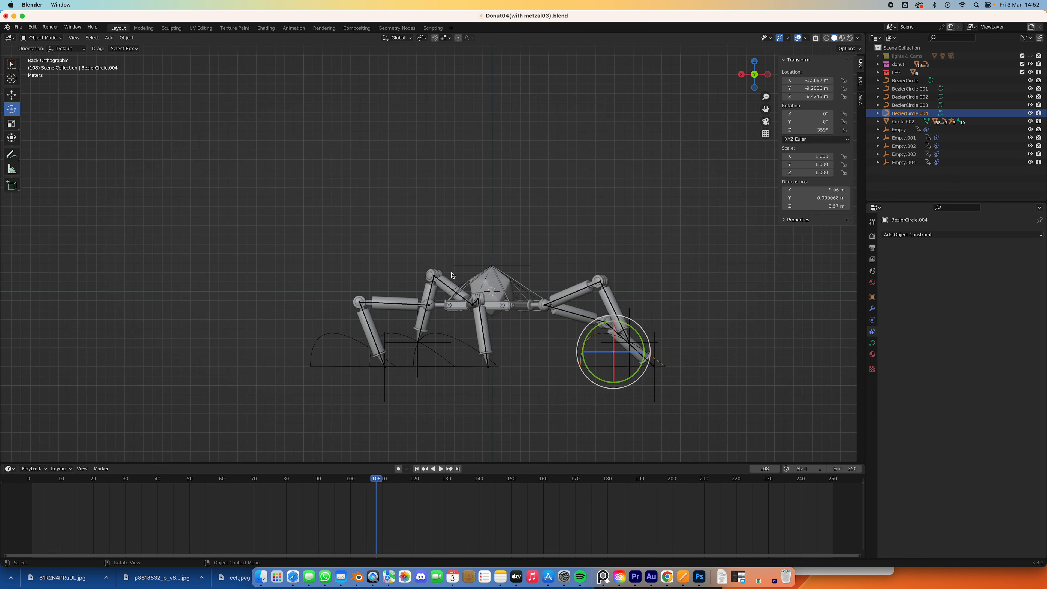
left_click(754, 61)
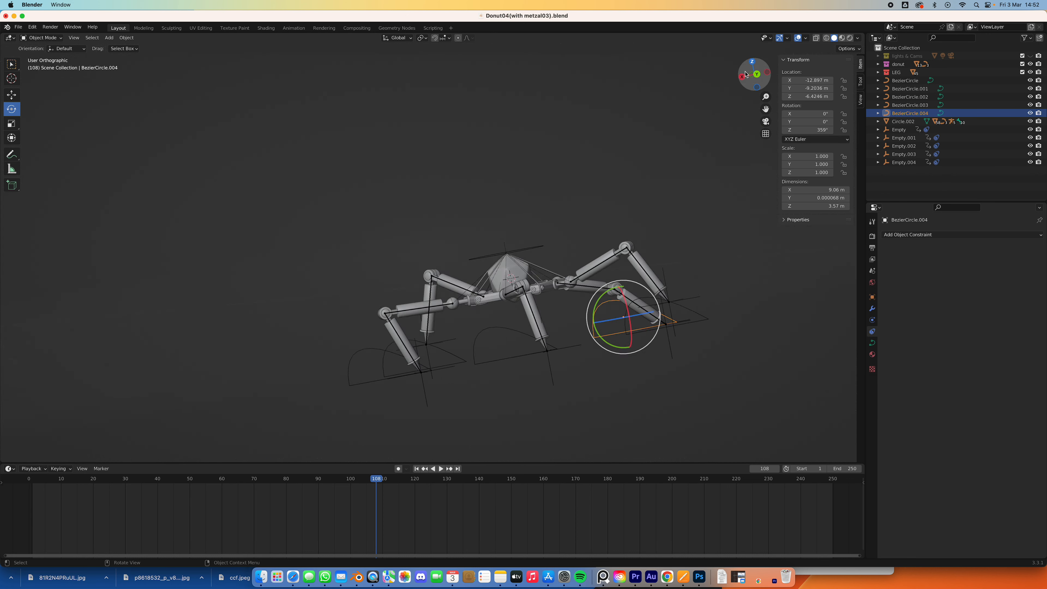
key("g")
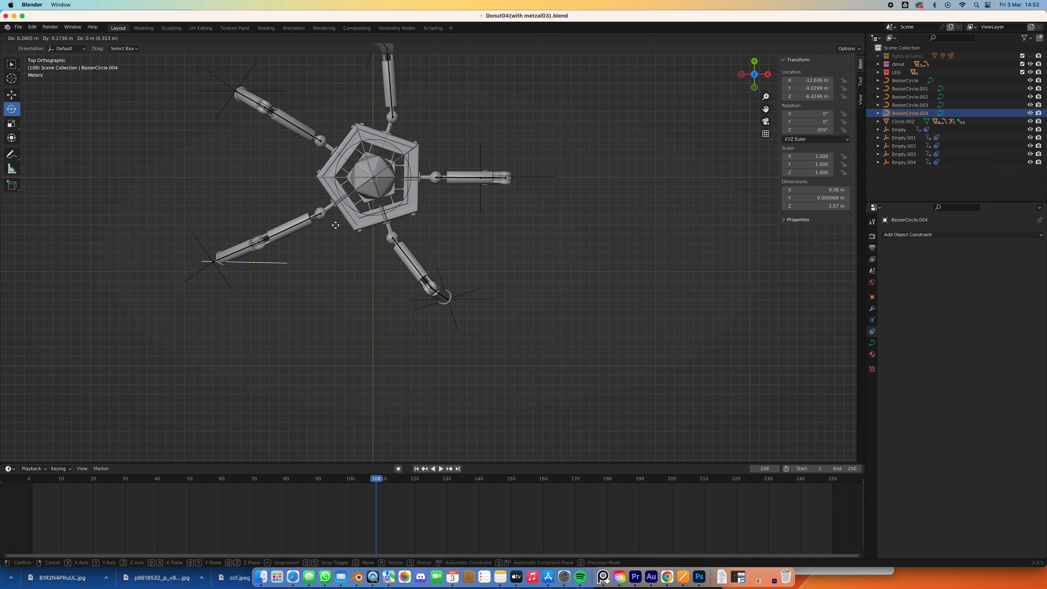
left_click(355, 220)
middle_click_drag(475, 335, 471, 297)
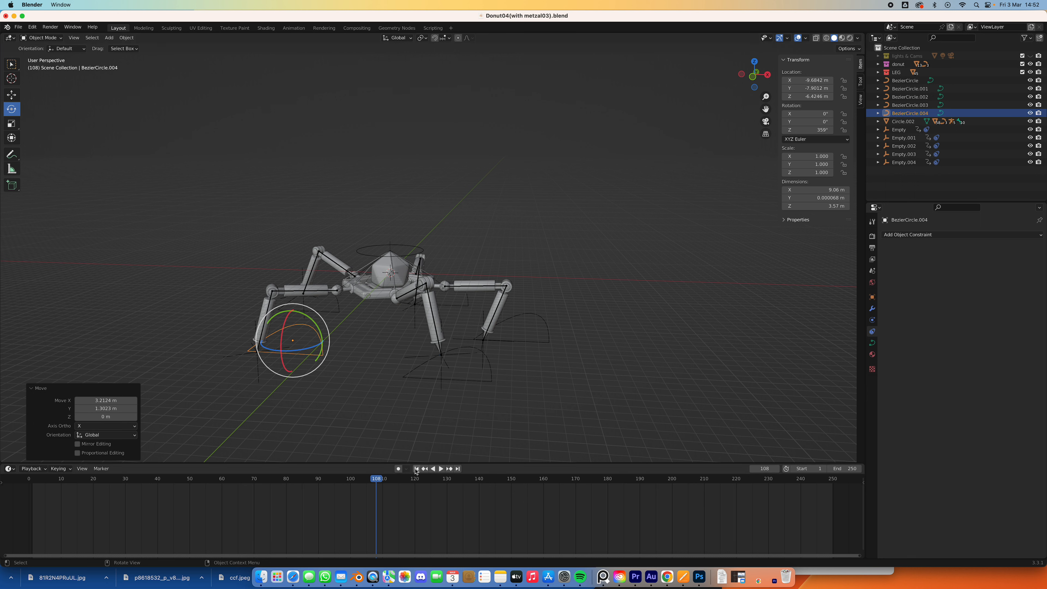
- Play the animation from the first frame to check the leg's stride on its repositioned path, and stop it
left_click(416, 469)
left_click(441, 469)
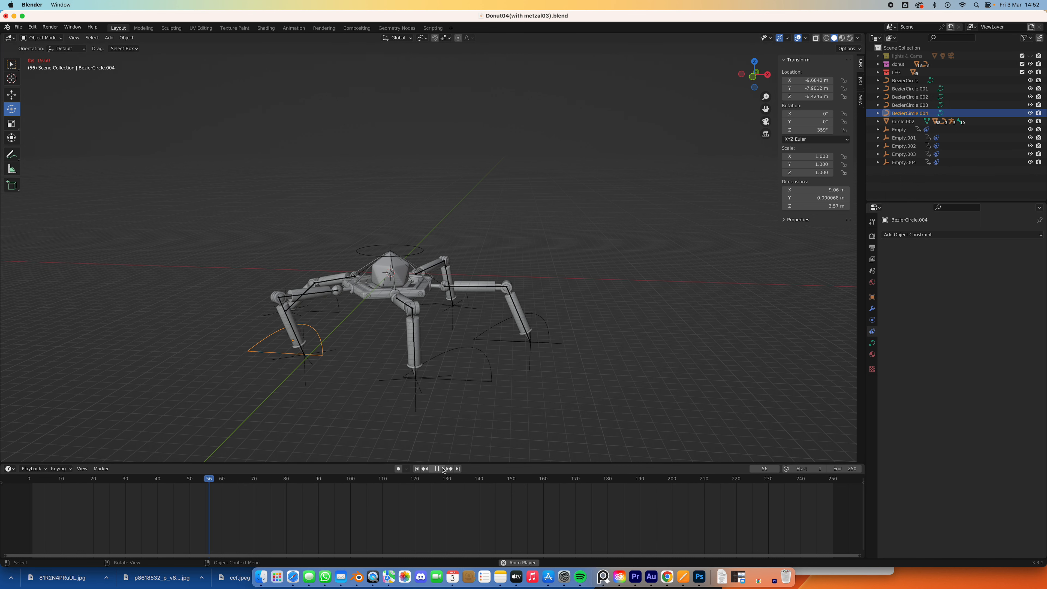
left_click(438, 469)
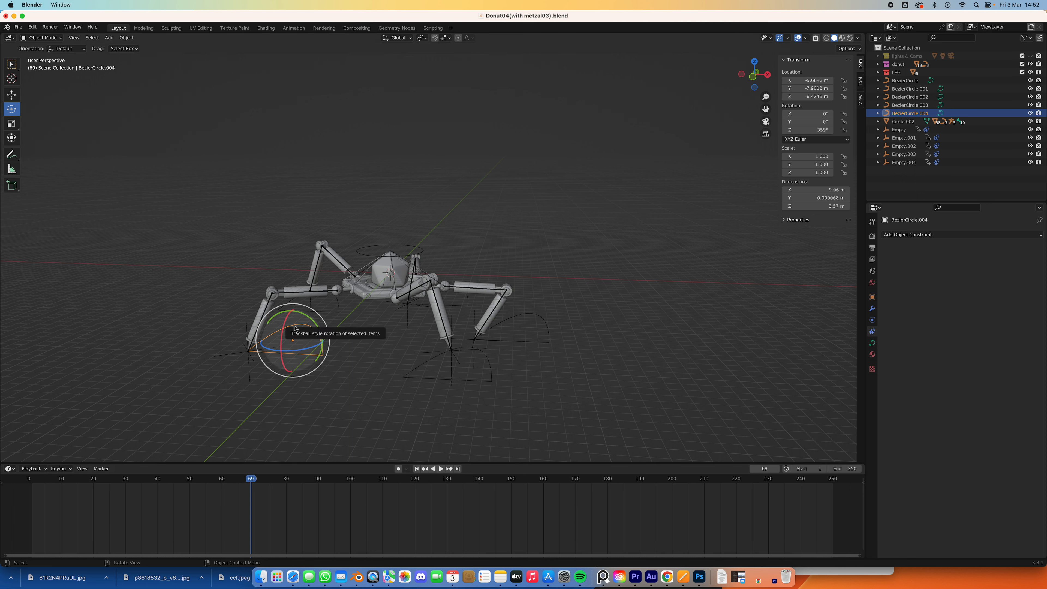
- Reshape the original leg's foot path by pulling the handle of its outer end point inward and upward for a higher arc
left_click(531, 315)
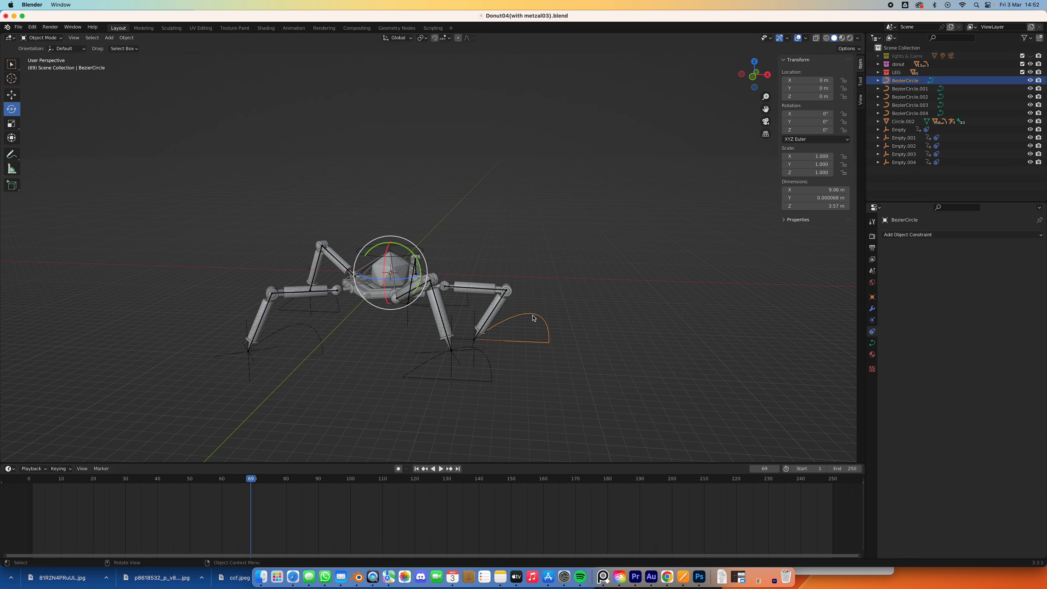
key("Tab")
left_click(548, 341)
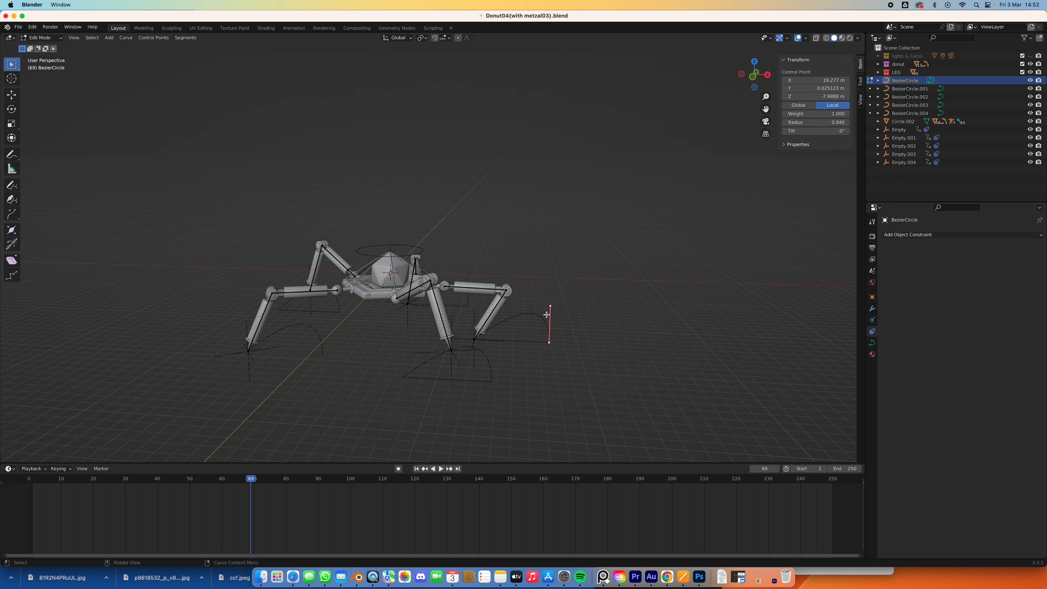
left_click(549, 306)
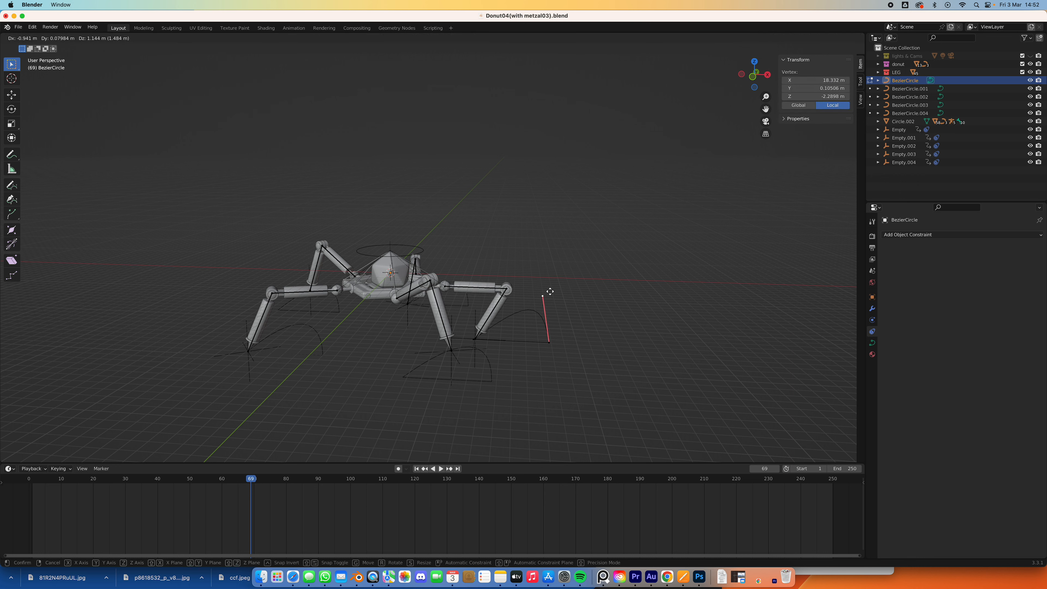
key("Tab")
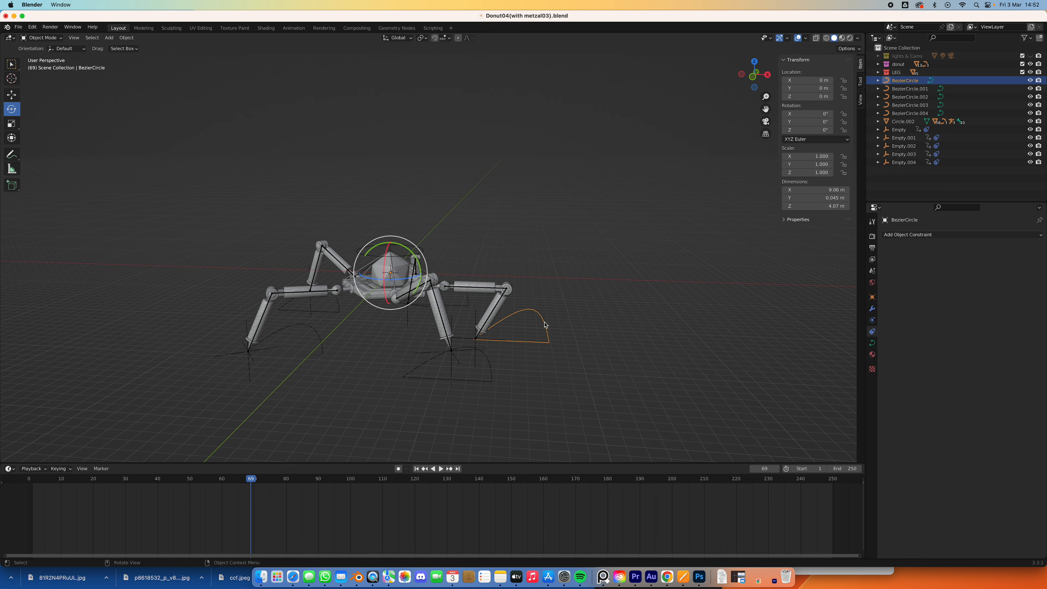
- Play the animation from the start, view the walk from another angle, and stop it
left_click(417, 468)
left_click(441, 468)
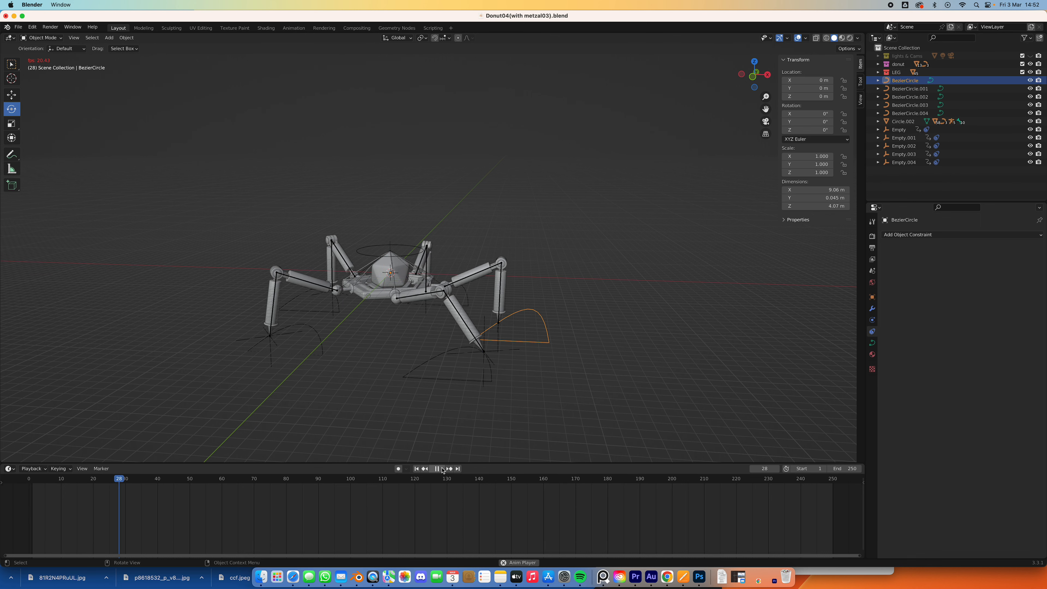
middle_click_drag(390, 330, 408, 341)
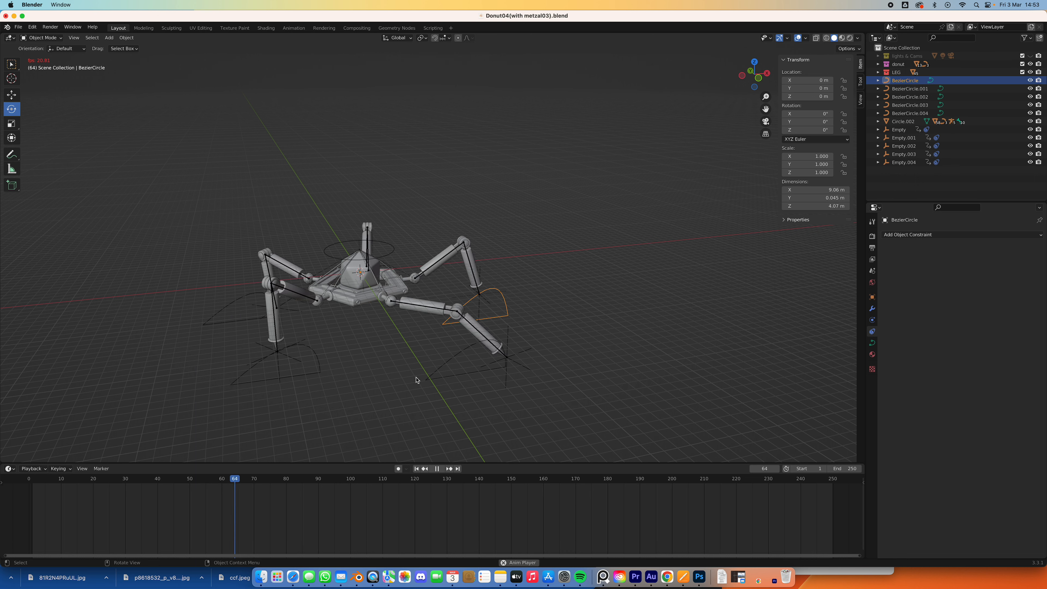
left_click(437, 469)
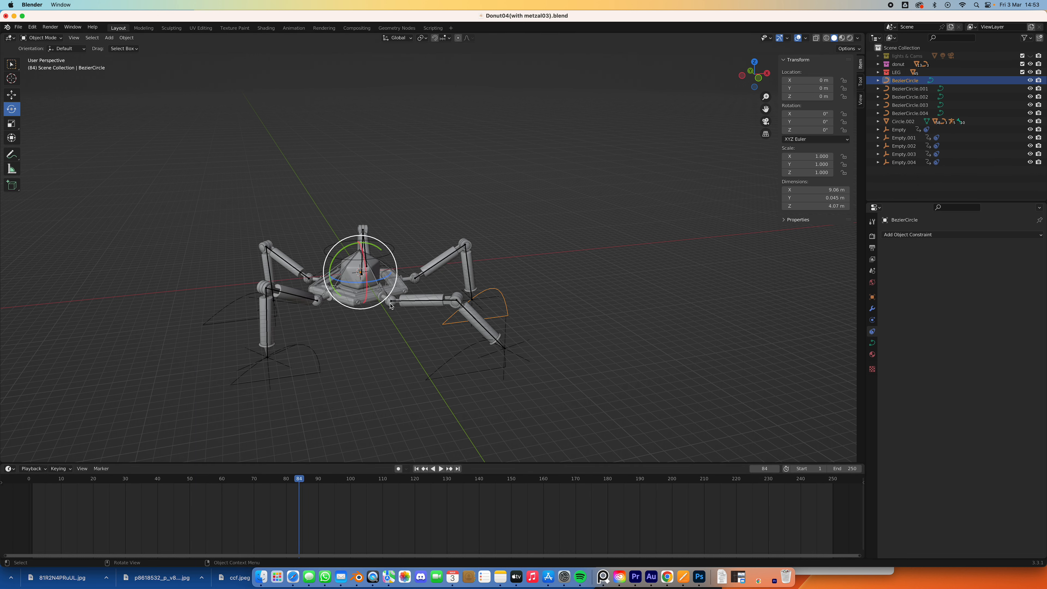
- Try a round mesh circle of 10.6 m radius as a second control, raised about 7.2 m, and delete it
left_click(395, 251)
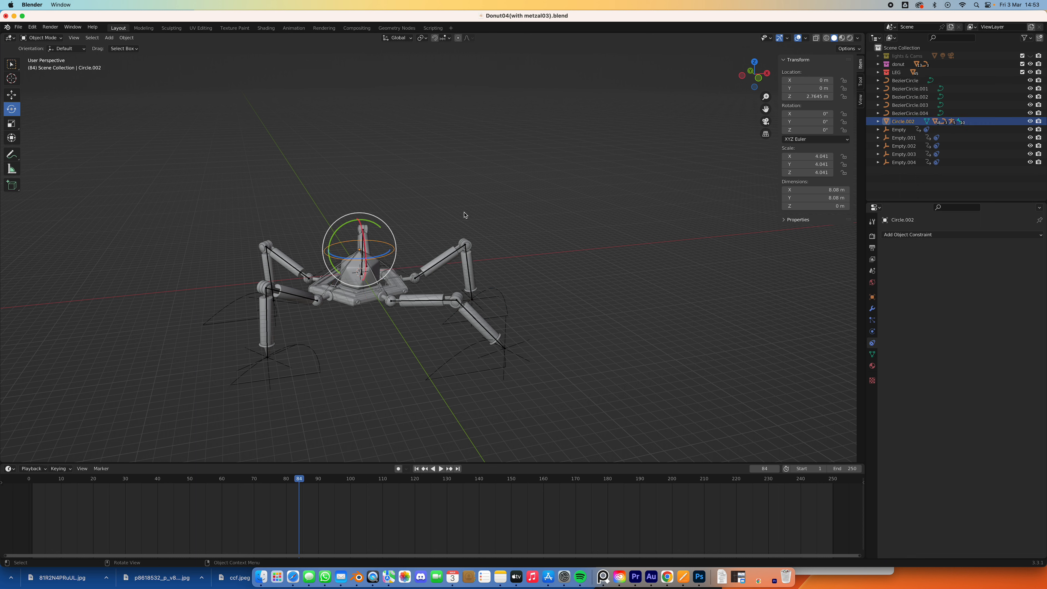
left_click(109, 38)
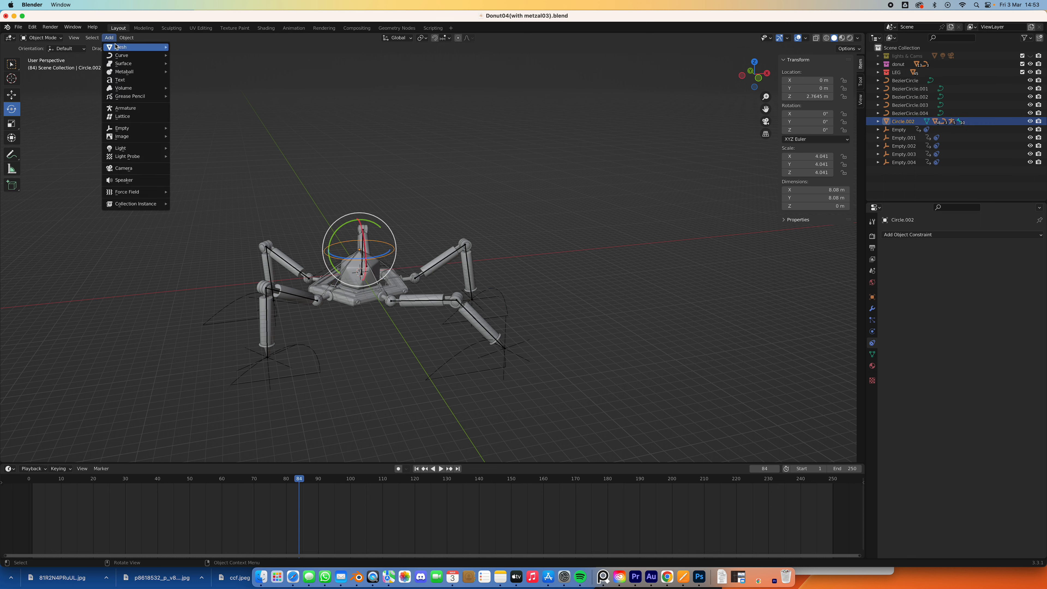
mouse_move(157, 52)
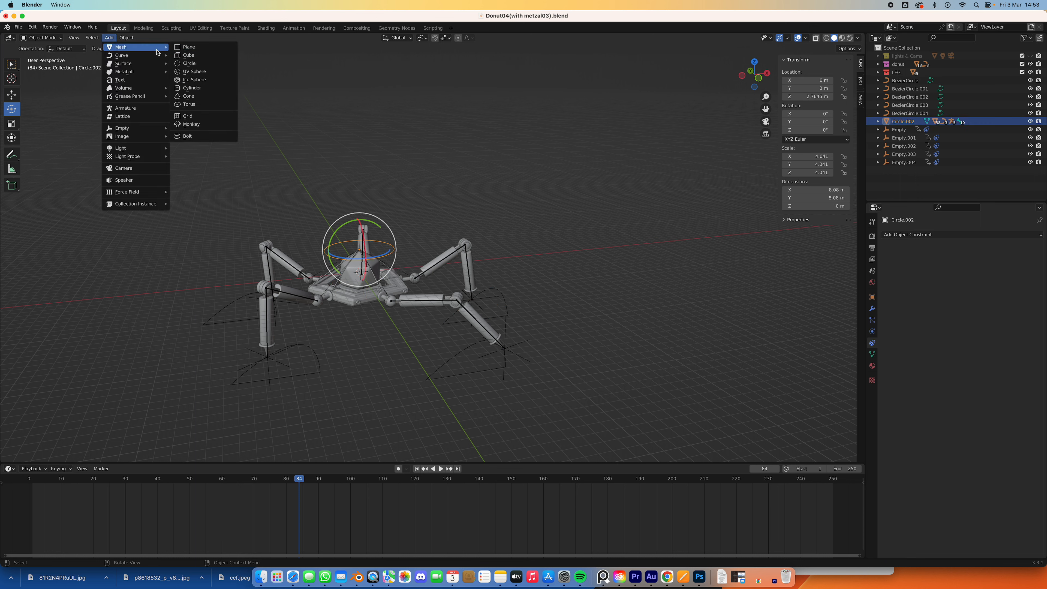
left_click(192, 63)
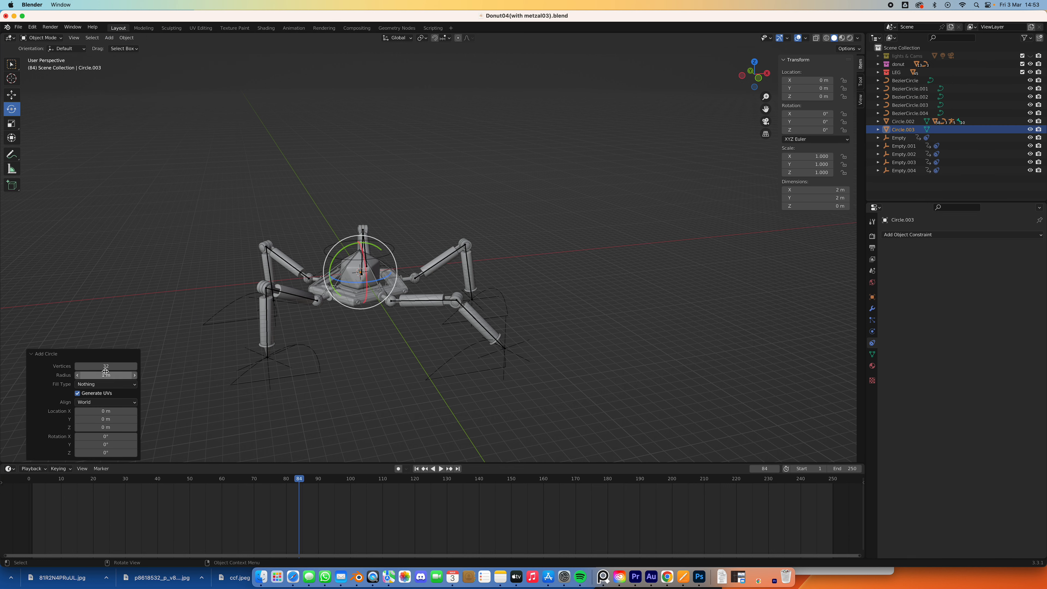
left_click_drag(104, 374, 305, 362)
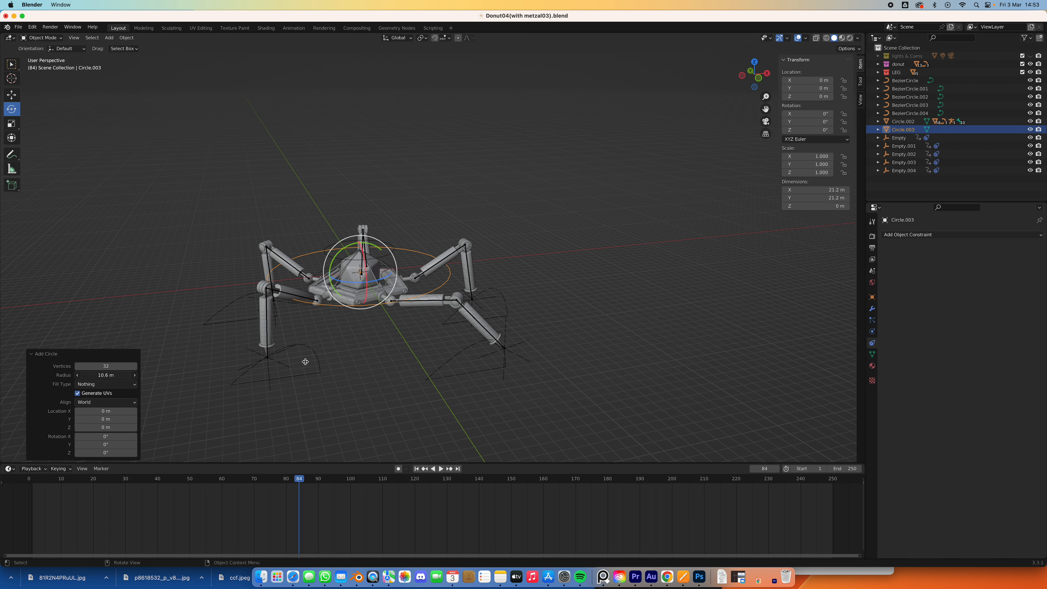
left_click(12, 95)
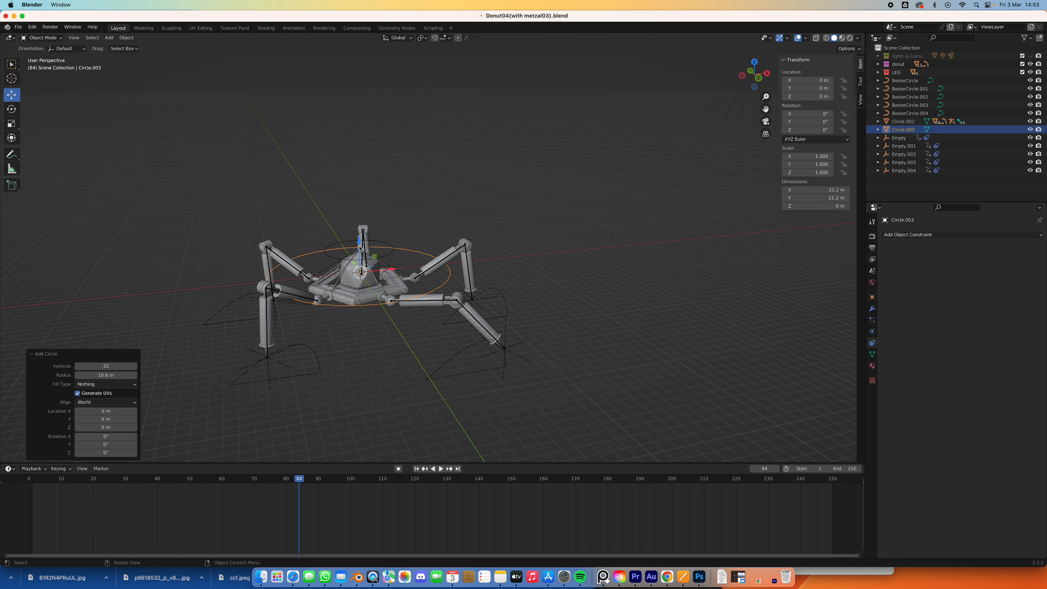
left_click_drag(359, 248, 361, 182)
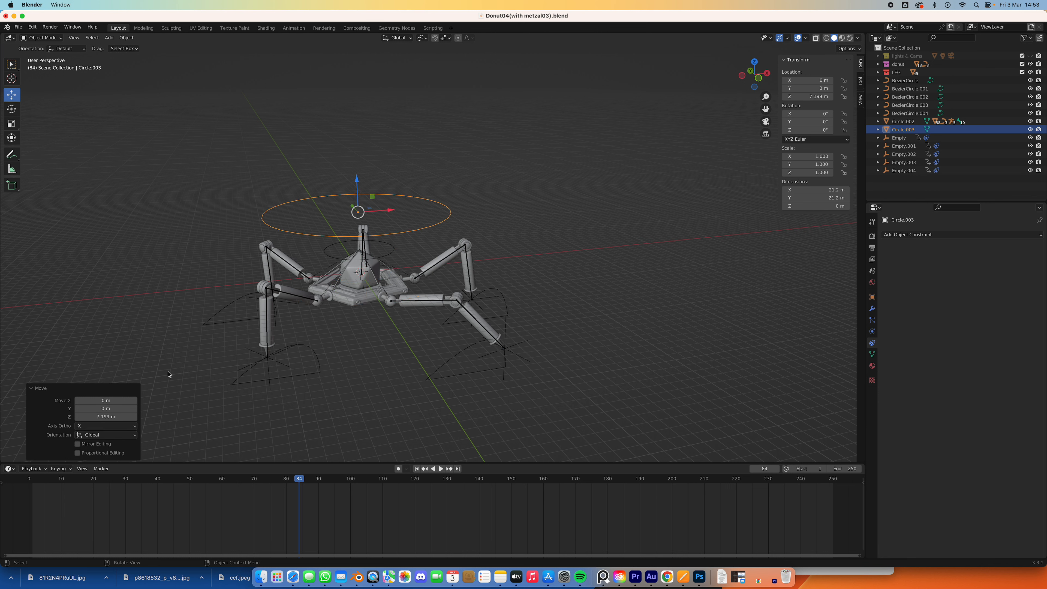
middle_click_drag(489, 220, 508, 222)
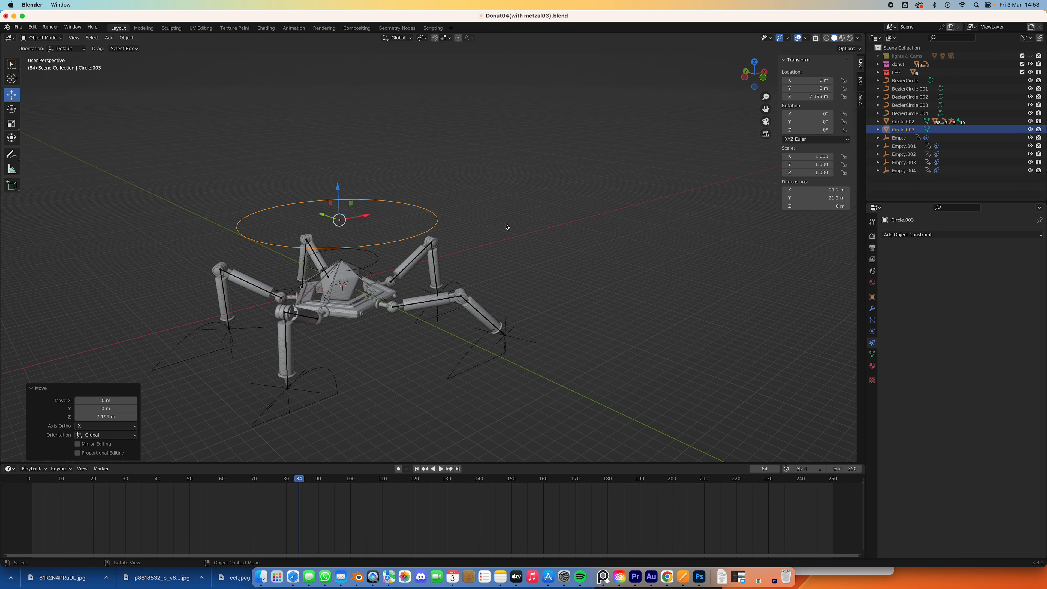
key("x")
left_click(506, 226)
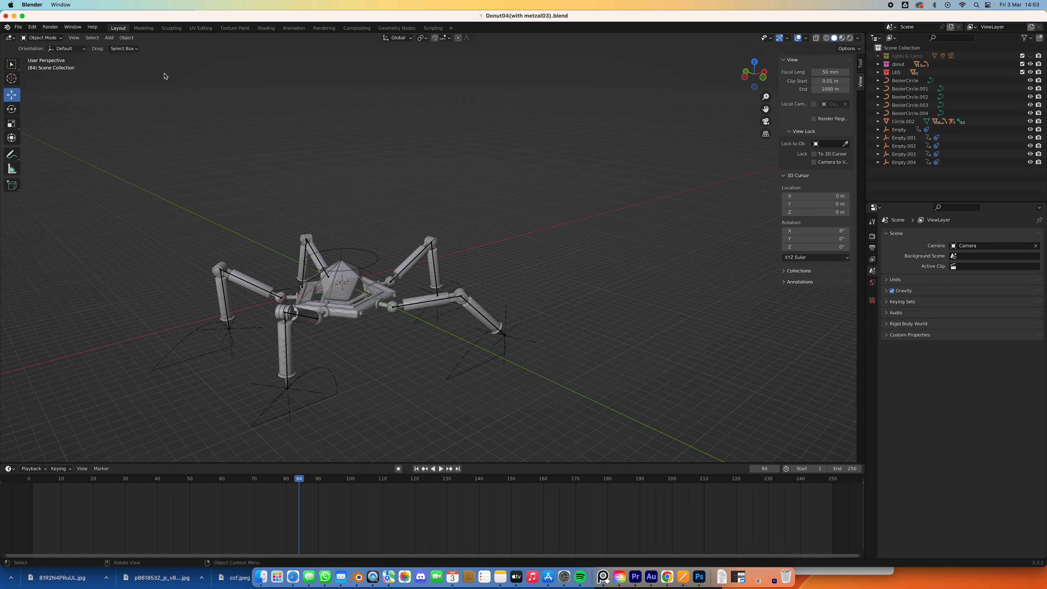
- Add a mesh circle with 4 vertices and 10.6 m radius, and raise it about 6.9 m above the body
left_click(110, 37)
mouse_move(115, 47)
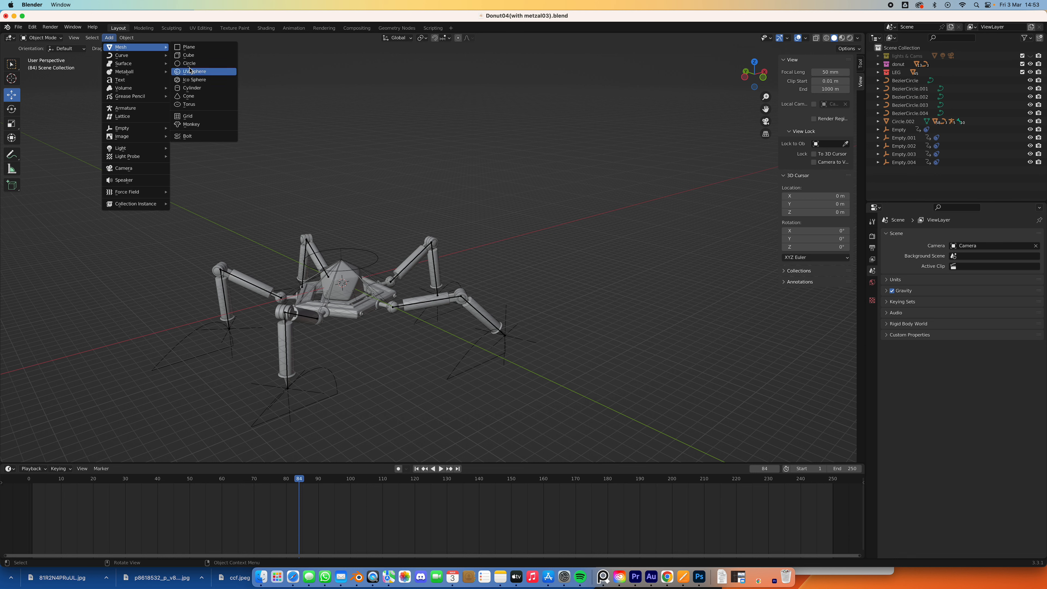
left_click(189, 67)
left_click(116, 365)
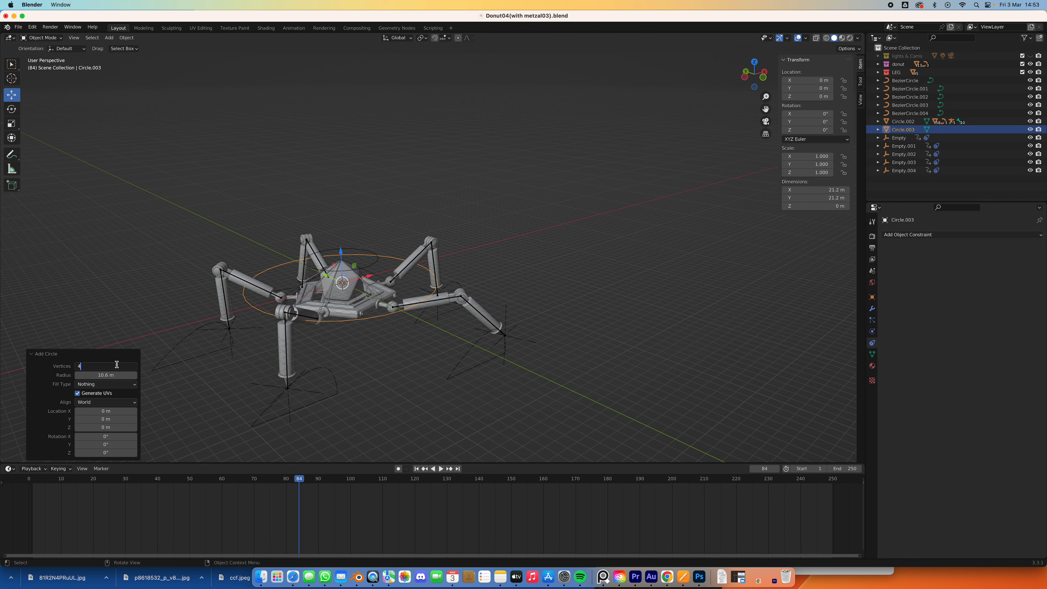
key("Return")
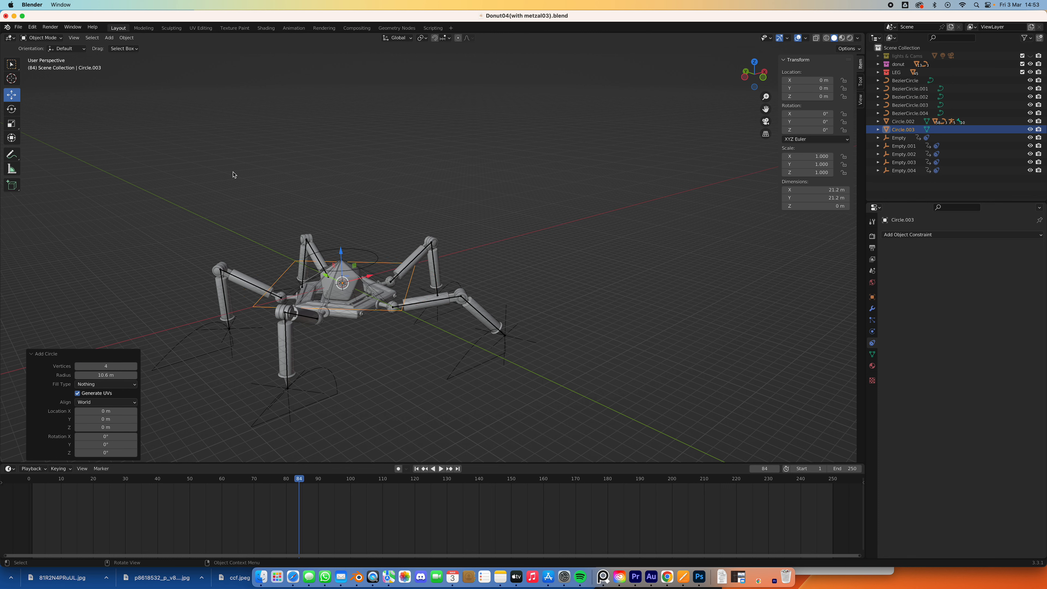
left_click_drag(334, 256, 336, 191)
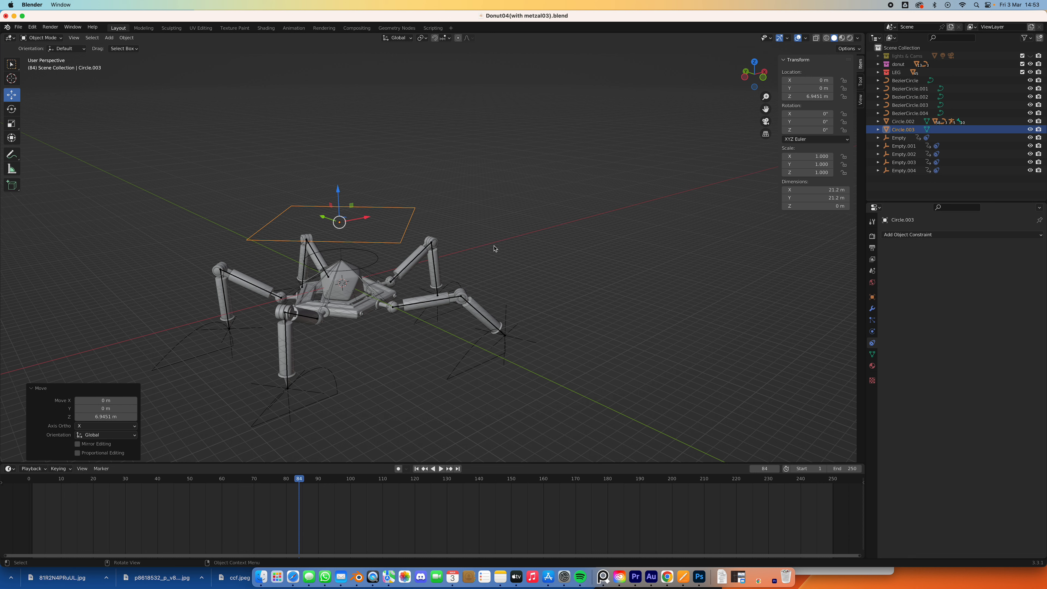
- Parent the round body control circle to the new square control as Object
left_click(375, 264)
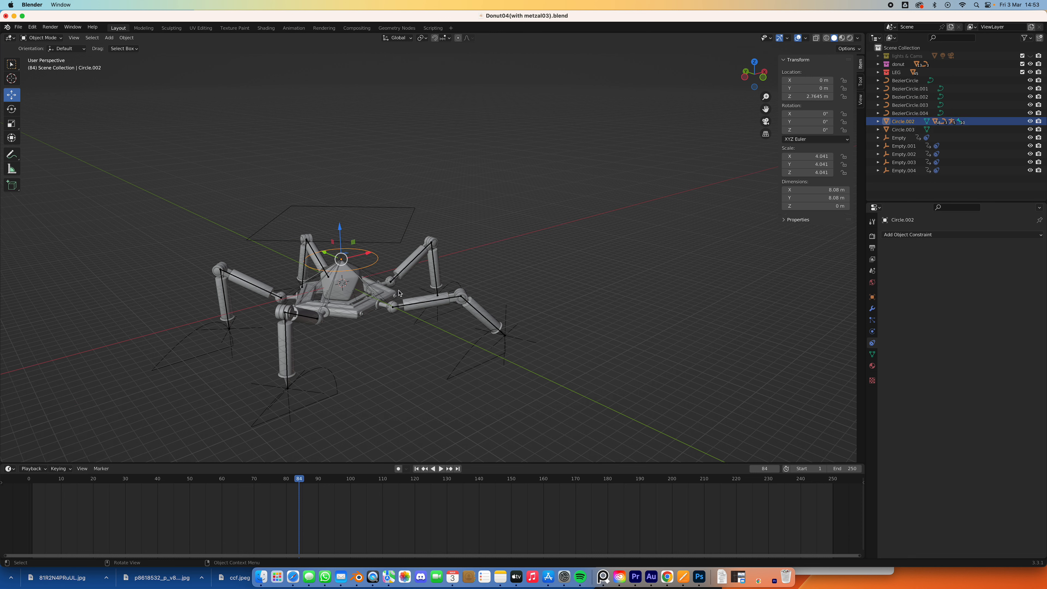
left_click(387, 243, "shift")
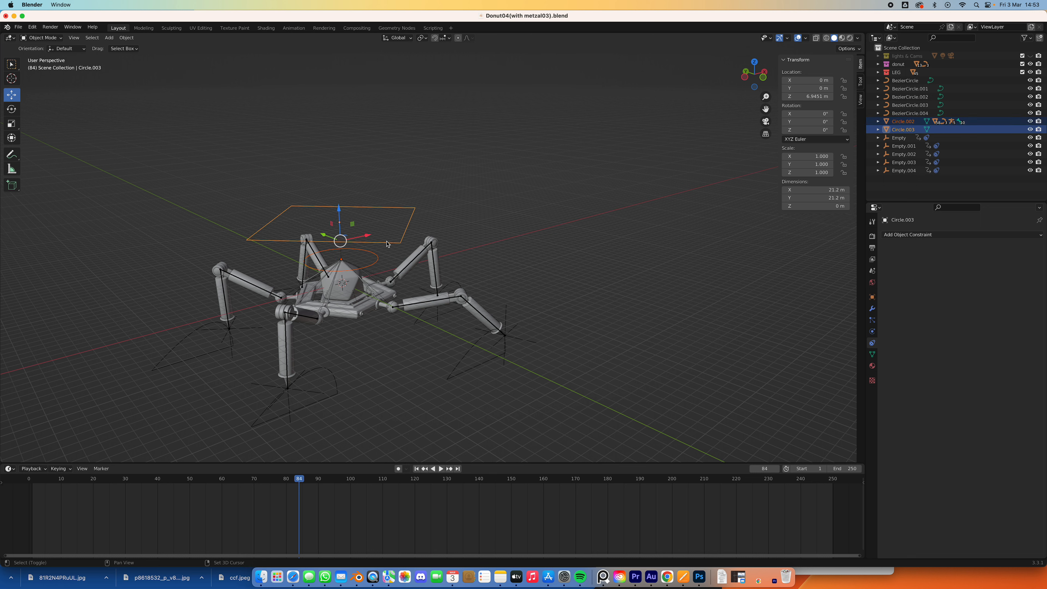
key("ctrl+p")
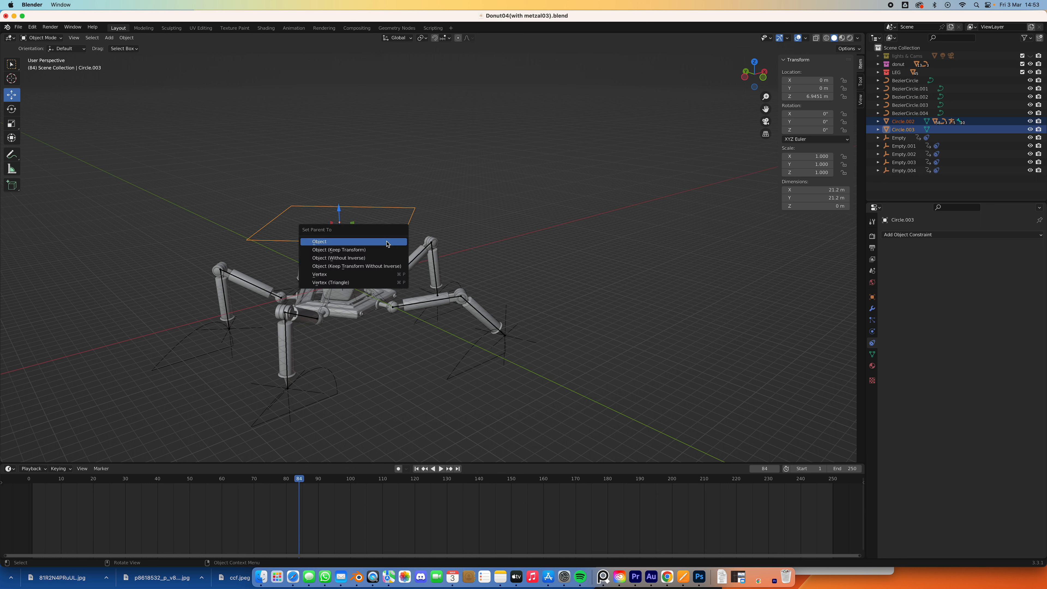
left_click(387, 243)
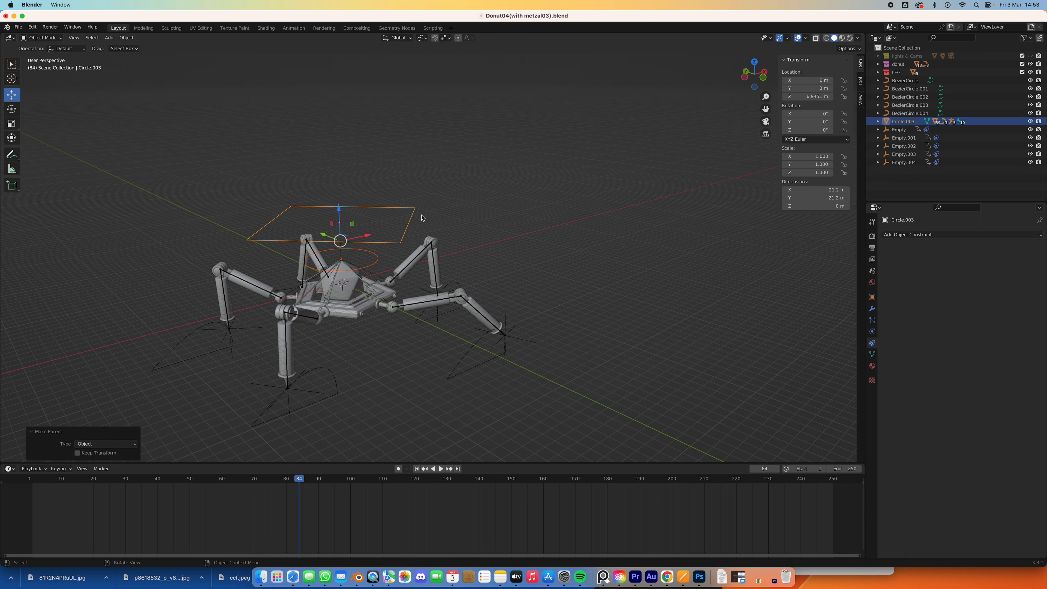
- Try moving the square control to test the parenting, and undo the move
left_click(413, 221)
left_click(364, 242)
mouse_move(364, 220)
left_mouse_down()
mouse_move(397, 214)
mouse_move(381, 217)
left_mouse_up()
key("super+z")
- Parent all five foot empties and their five step path curves to the square master control as Object
middle_click_drag(506, 275, 499, 318)
left_click(505, 339)
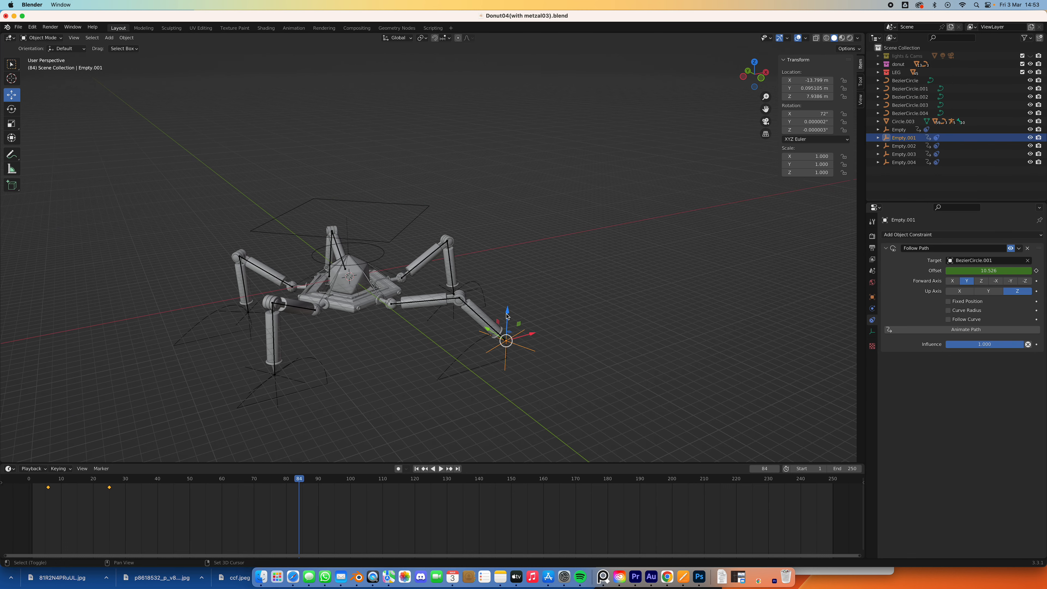
left_click(290, 382, "shift")
left_click(235, 316, "shift")
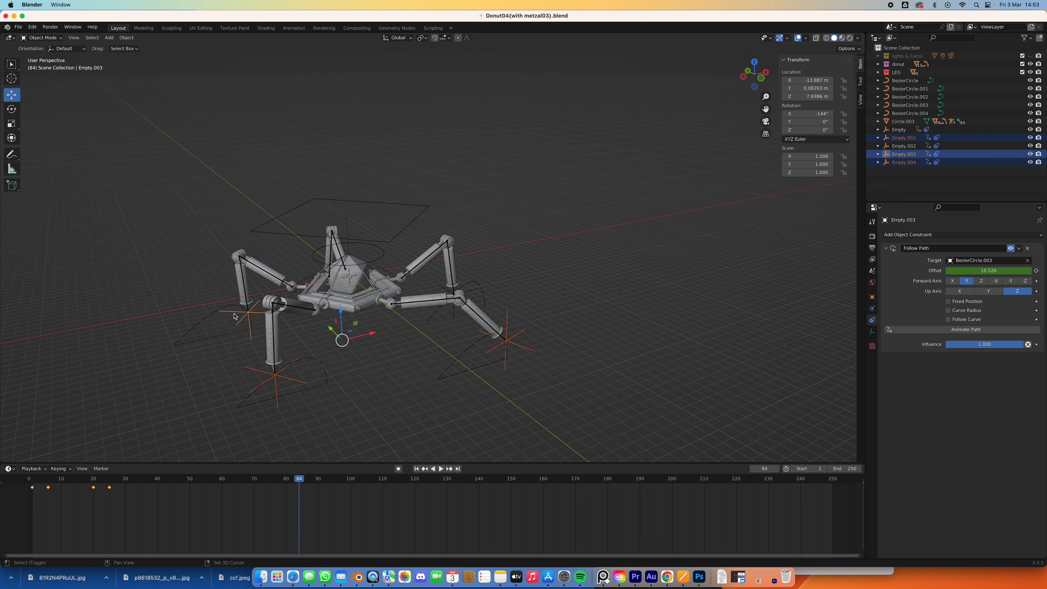
left_click(443, 290, "shift")
middle_click_drag(443, 289, 283, 331)
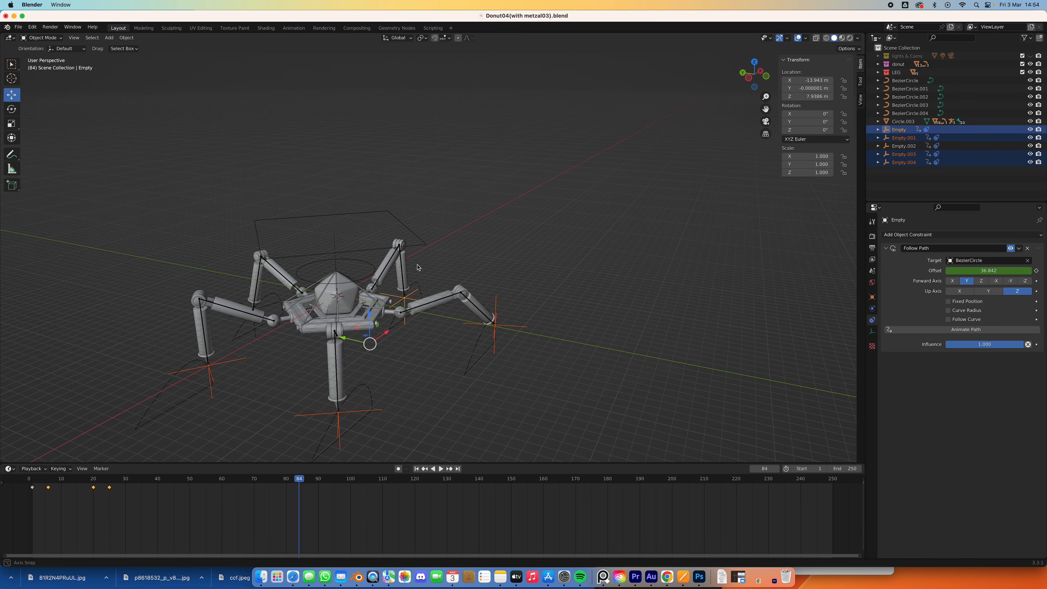
left_click(257, 337, "shift")
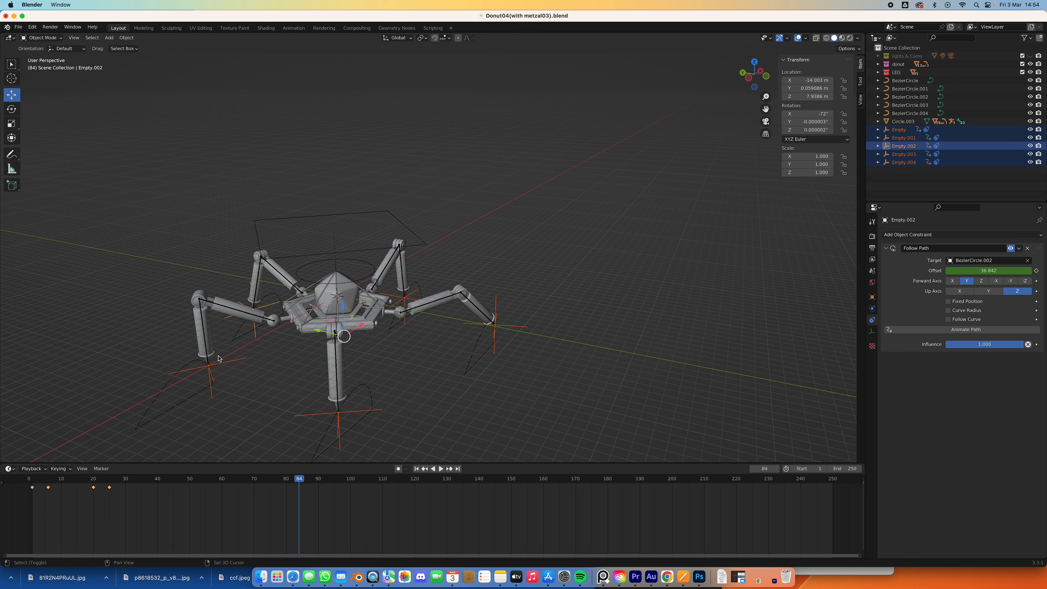
left_click(191, 366, "shift")
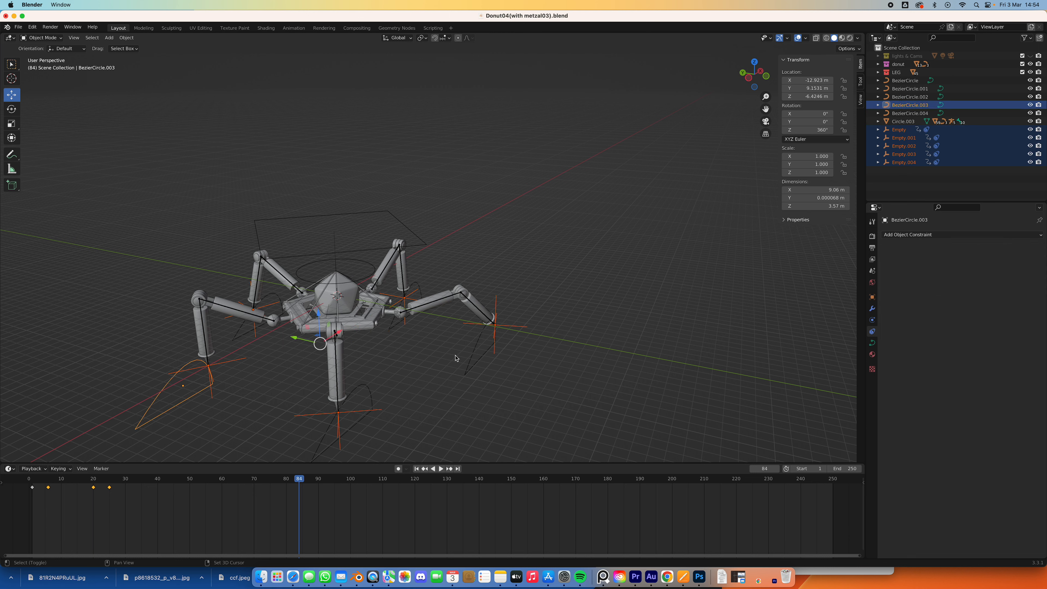
left_click(476, 361, "shift")
left_click(367, 387, "shift")
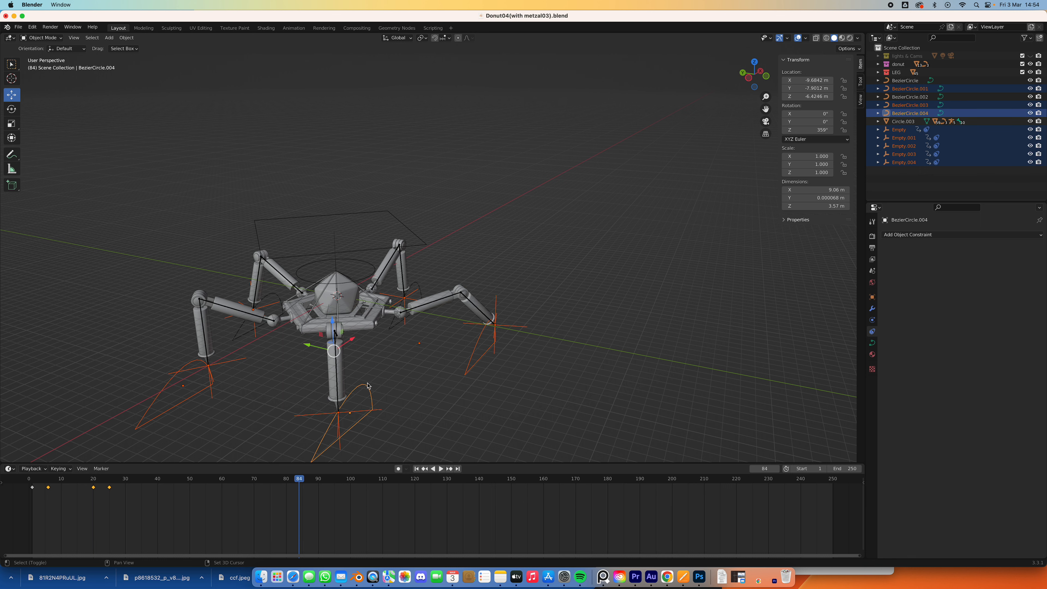
left_click(241, 338, "shift")
middle_click_drag(241, 338, 490, 305)
left_click(514, 295, "shift")
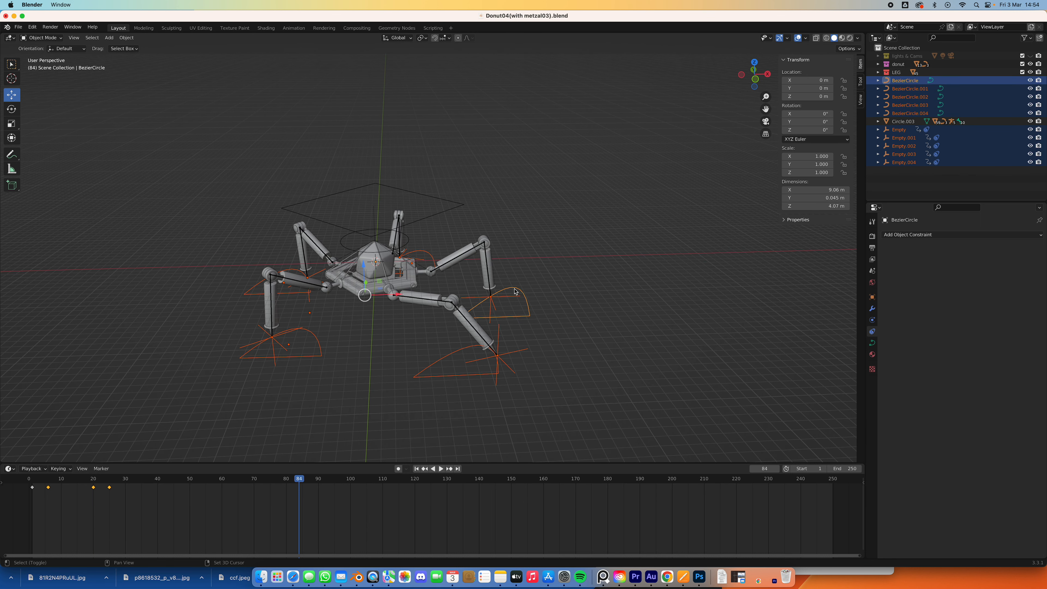
left_click(452, 210, "shift")
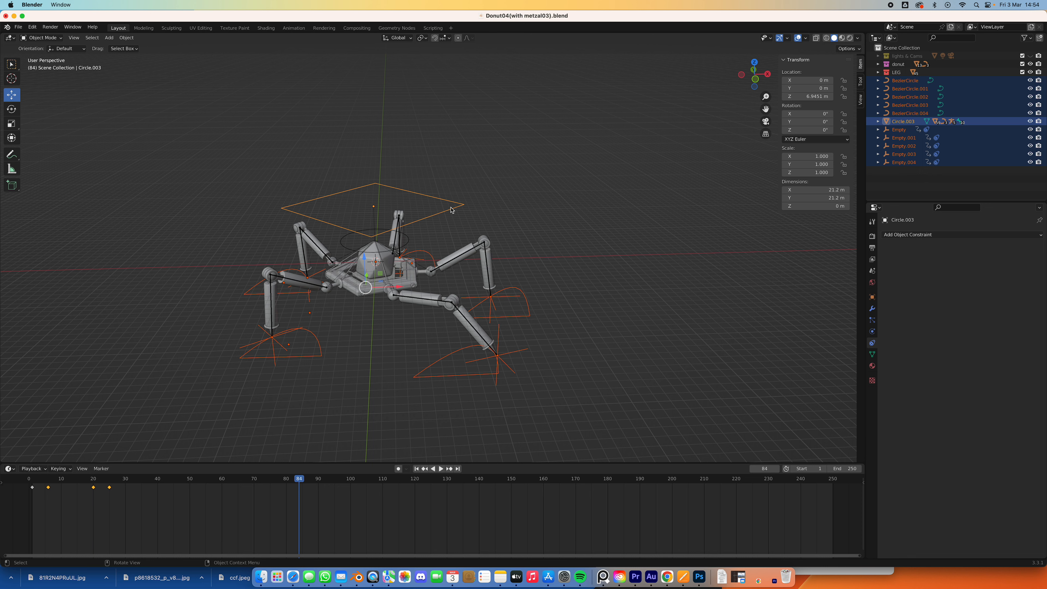
key("ctrl+p")
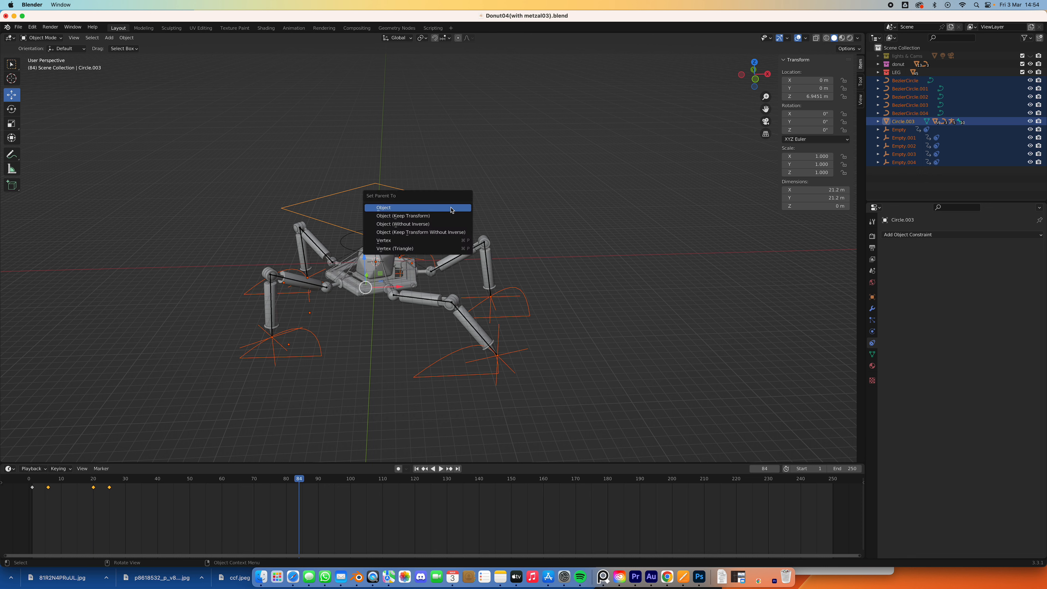
left_click(451, 210)
- Try moving the square control along X to test the leg parenting, and undo the move
left_click(421, 207)
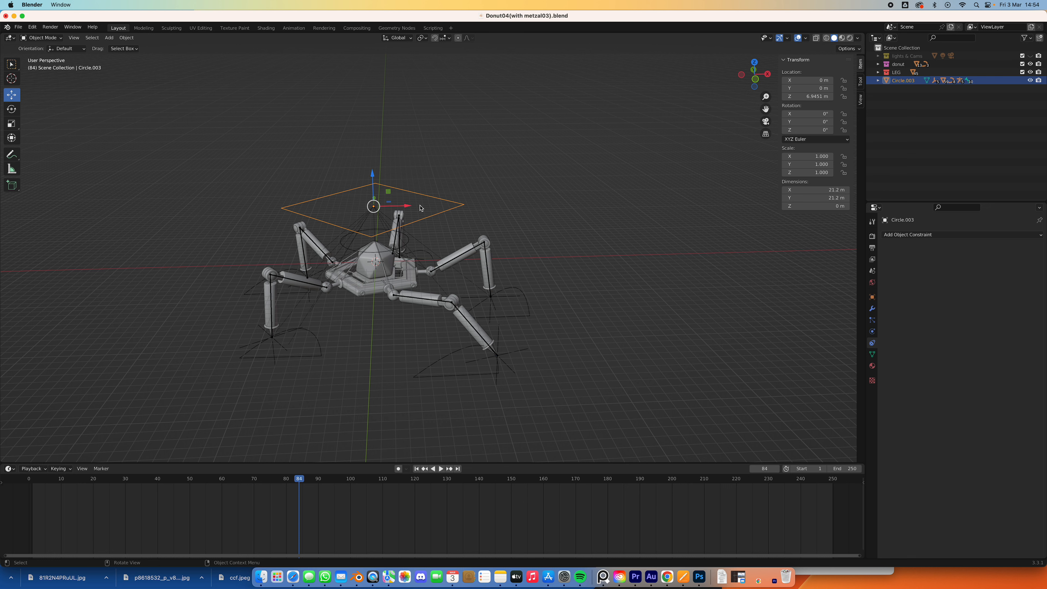
left_click_drag(408, 207, 386, 209)
key("ctrl+z")
- Select the foot empty that follows BezierCircle.001 and return the timeline to frame 1
left_click(507, 355)
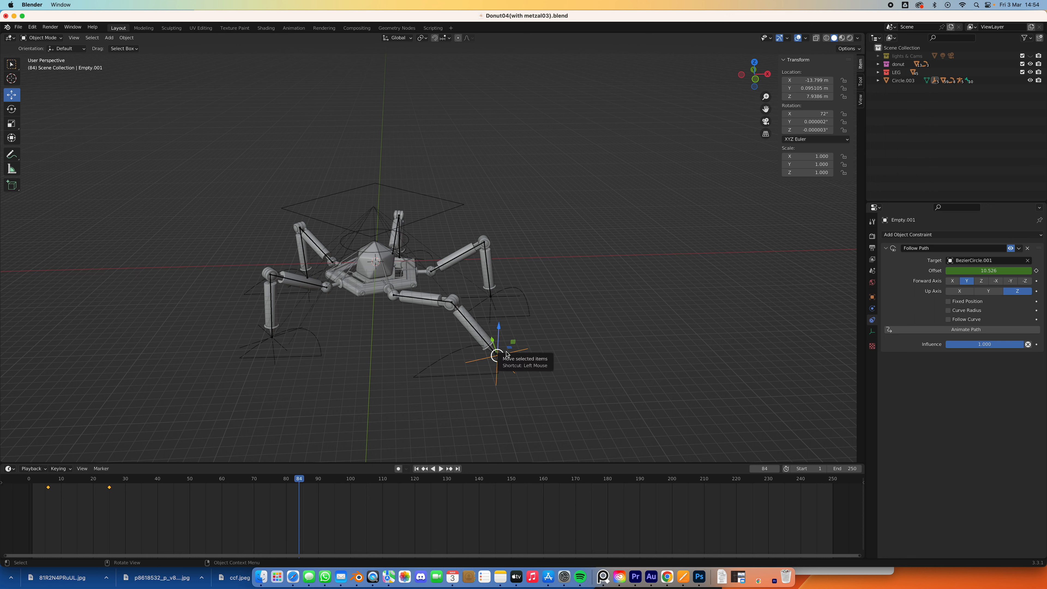
left_click(416, 469)
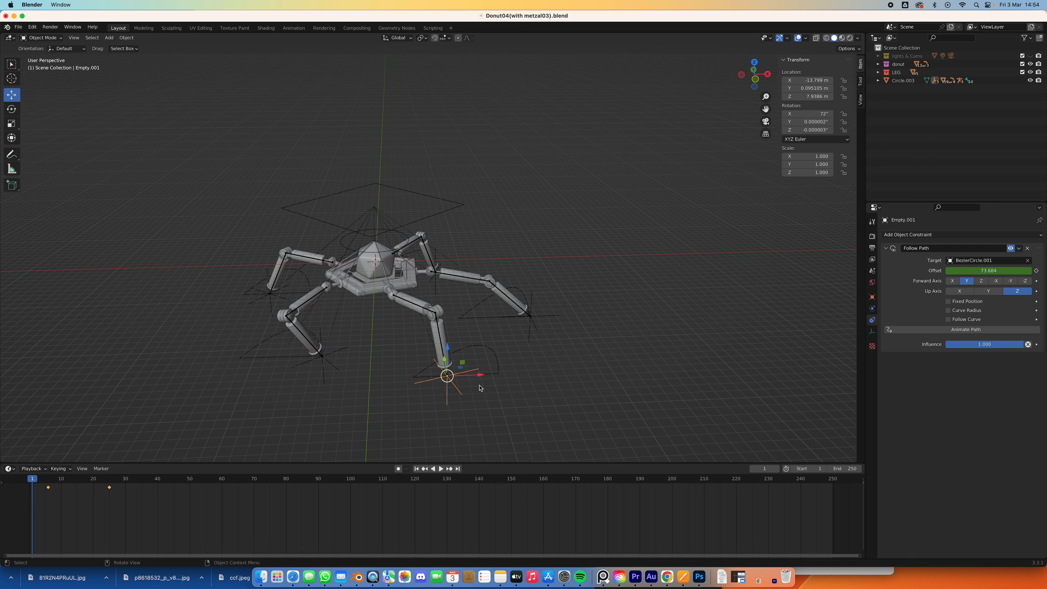
- Try moving the square control about 15 m along X at frame 1, and undo the move
left_click(442, 214)
key("g")
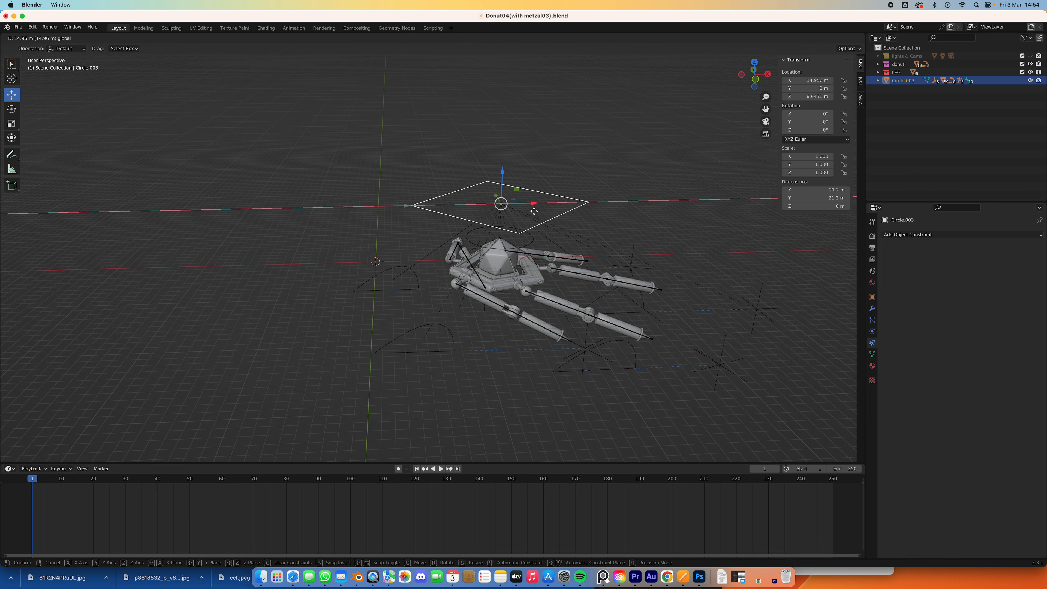
left_click(531, 213)
key("super+z")
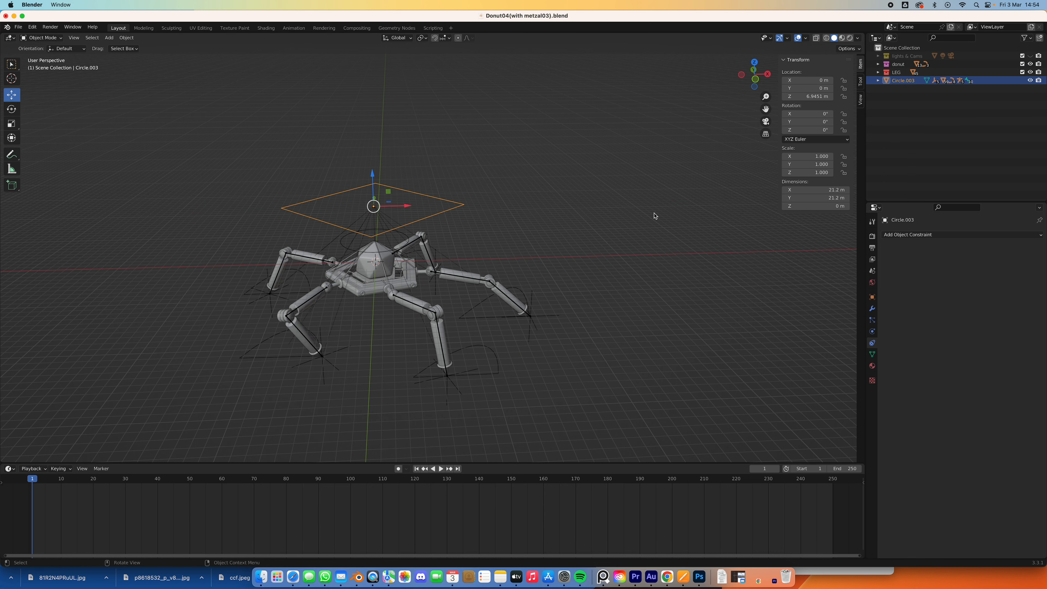